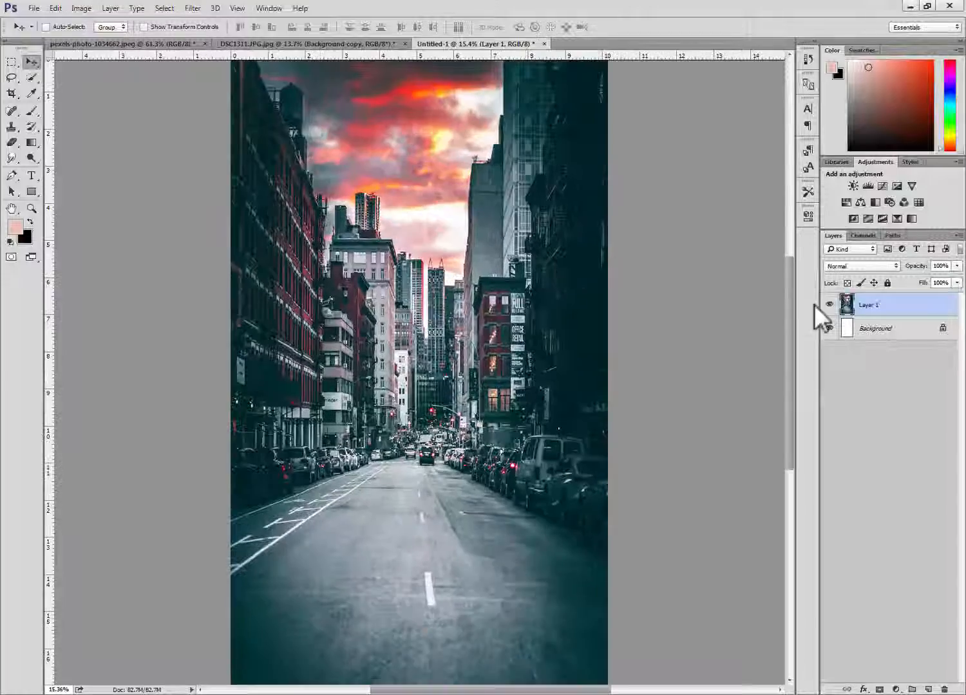
- Flatten the street image and bring the cut-out motorcycle rider from _DSC1311.JPG into the Untitled-1 composition
{"action": "right_click", "coordinate": [866, 306]}
{"action": "left_click", "coordinate": [593, 512]}
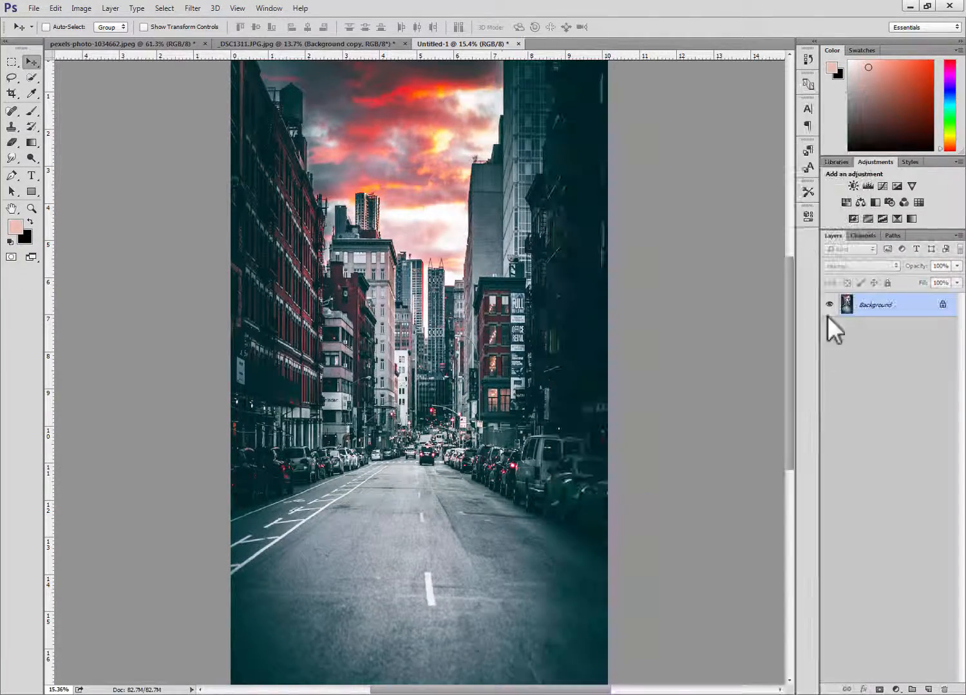
{"action": "left_click", "coordinate": [286, 45]}
{"action": "left_click_drag", "start_coordinate": [393, 222], "coordinate": [386, 381]}
- Scale the rider and motorcycle proportionally to about 93% and place them lower on the road
{"action": "key", "text": "ctrl+t"}
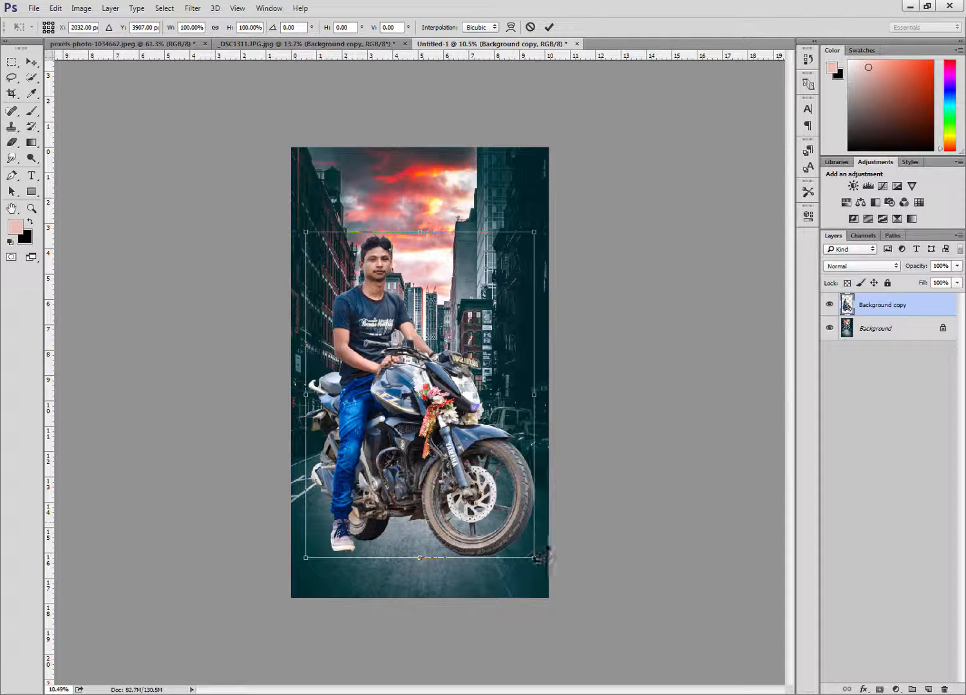
{"action": "left_click_drag", "start_coordinate": [533, 558], "coordinate": [502, 513]}
{"action": "left_click_drag", "start_coordinate": [428, 466], "coordinate": [455, 514]}
{"action": "left_click_drag", "start_coordinate": [518, 551], "coordinate": [528, 574]}
{"action": "left_click_drag", "start_coordinate": [429, 514], "coordinate": [436, 516]}
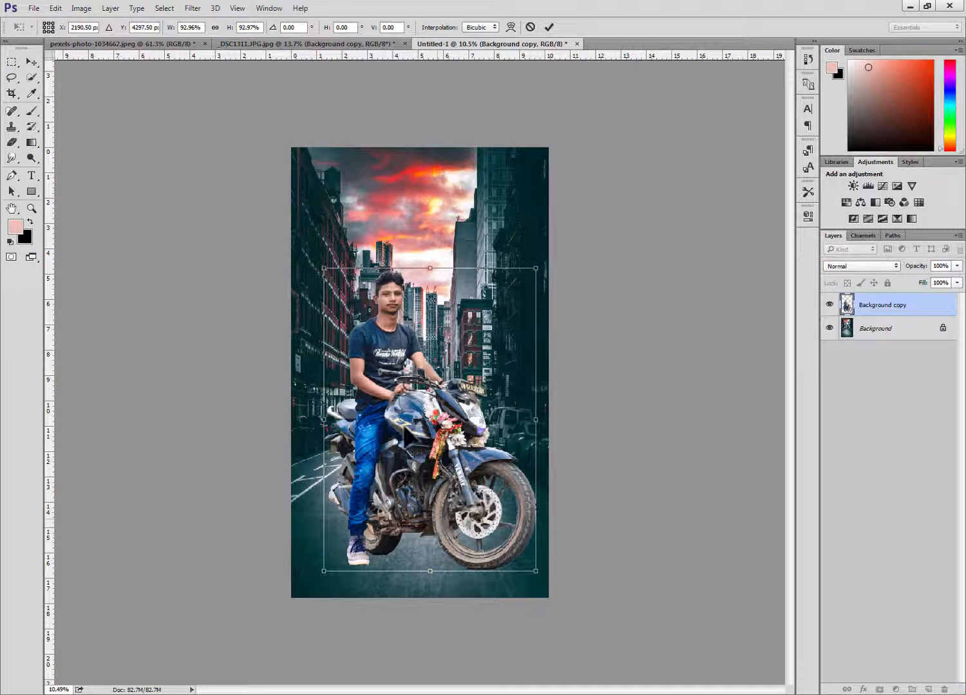
{"action": "key", "text": "Return"}
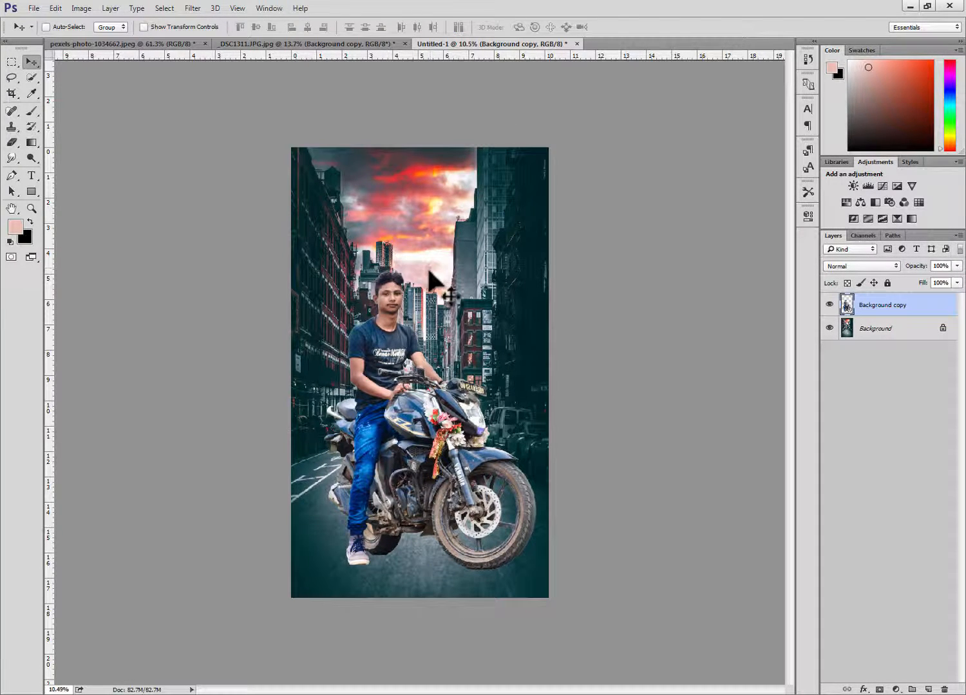
- Stretch the rider and motorcycle layer upward to about 102% of its height
{"action": "scroll", "coordinate": [383, 287], "scroll_direction": "up", "scroll_amount": 10}
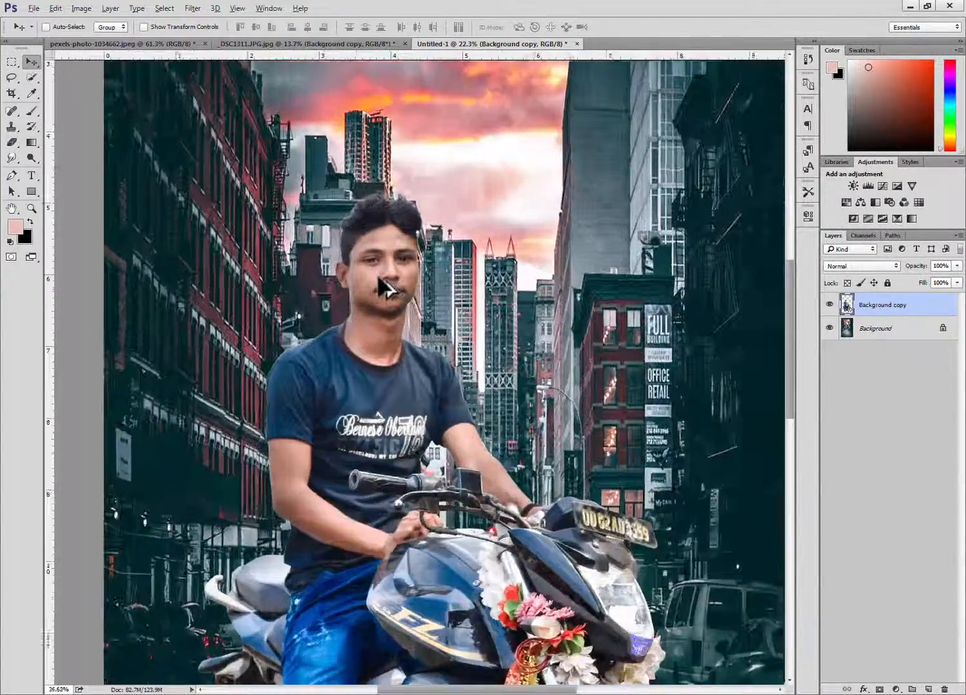
{"action": "scroll", "coordinate": [376, 278], "scroll_direction": "down", "scroll_amount": 10}
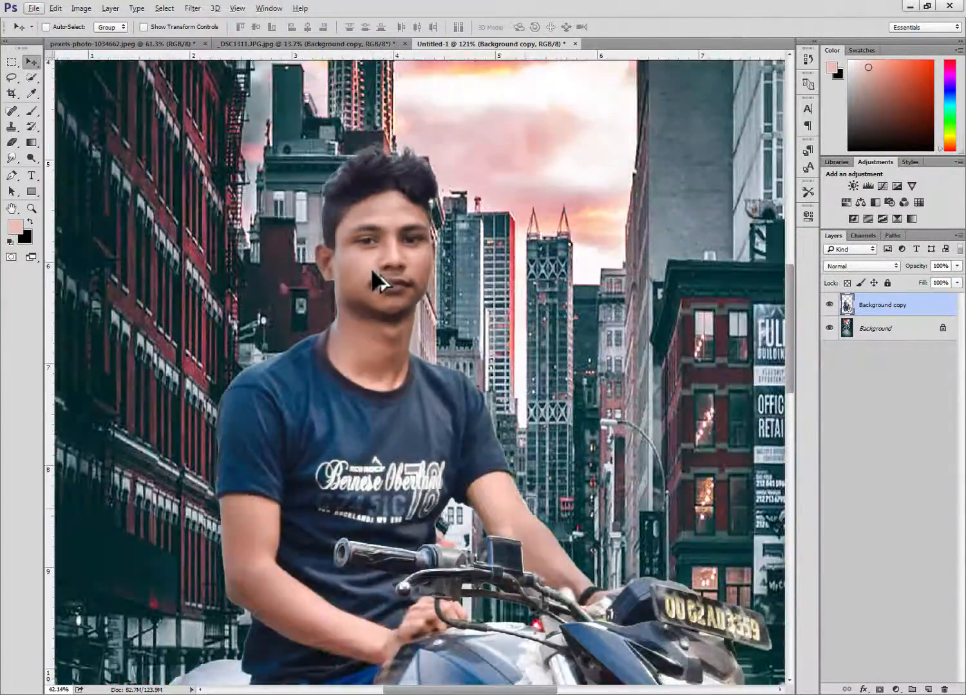
{"action": "key", "text": "ctrl"}
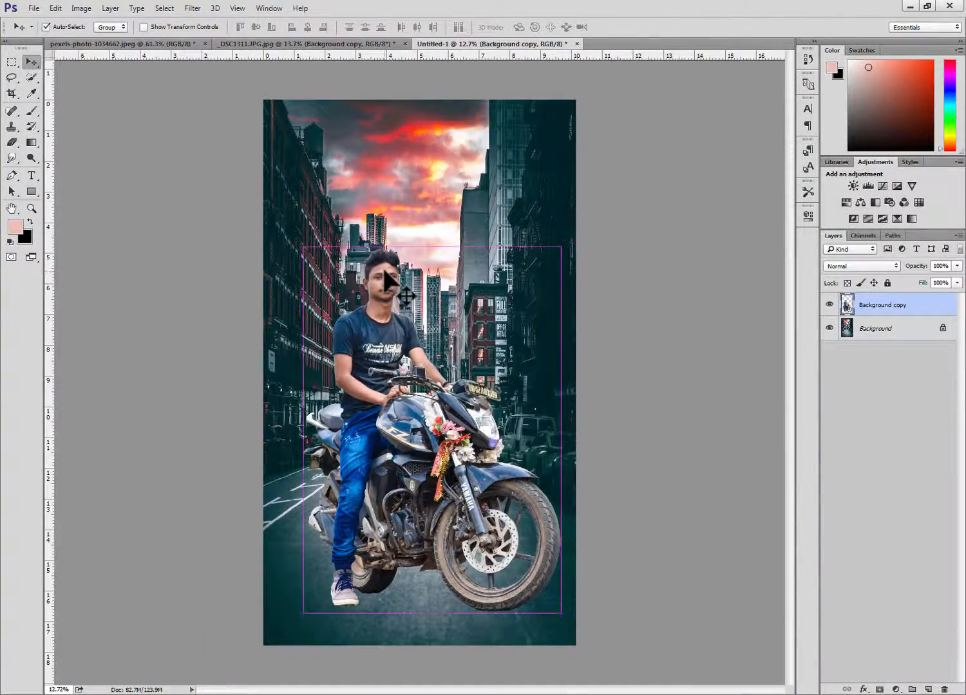
{"action": "key", "text": "ctrl+t"}
{"action": "left_click_drag", "start_coordinate": [425, 245], "coordinate": [426, 238]}
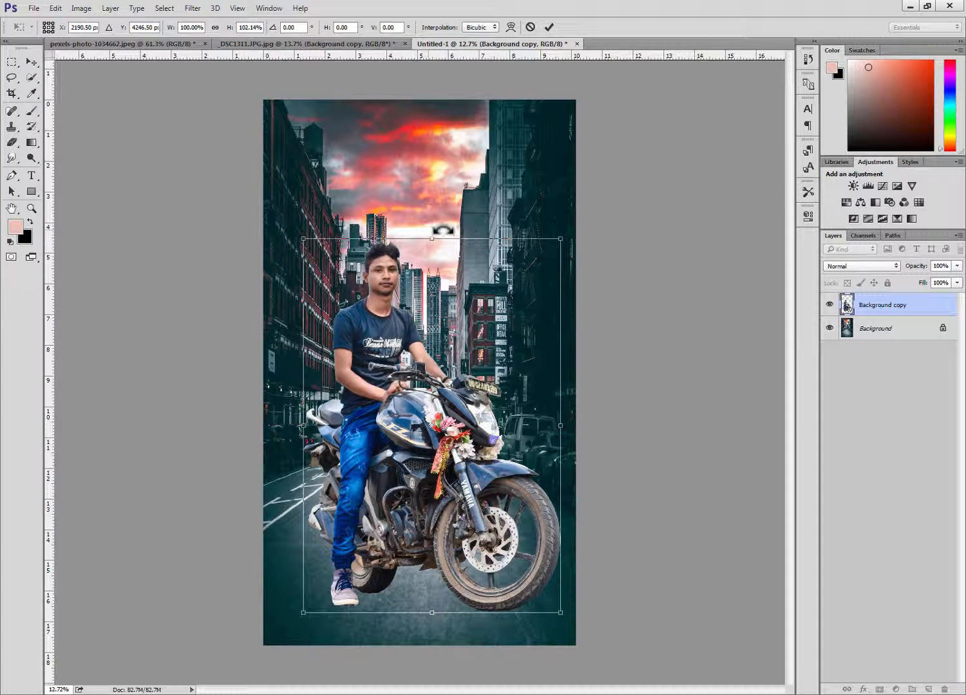
{"action": "key", "text": "Return"}
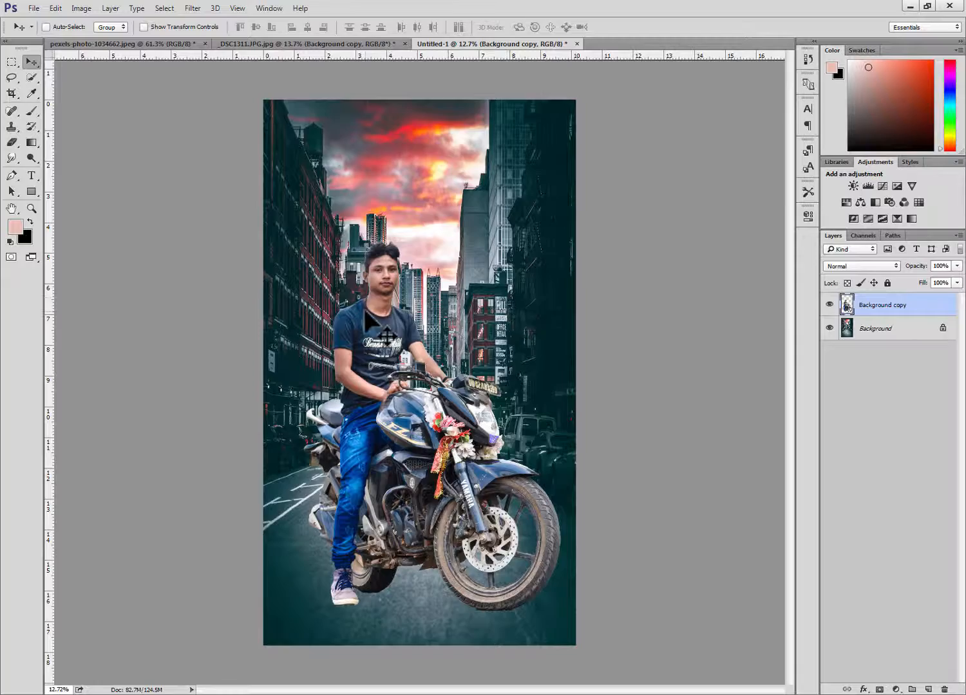
- Examine how the rider and motorcycle fit against the street background, both close up and as a whole
{"action": "scroll", "coordinate": [355, 270], "scroll_direction": "up", "scroll_amount": 3}
{"action": "scroll", "coordinate": [415, 248], "scroll_direction": "down", "scroll_amount": 3}
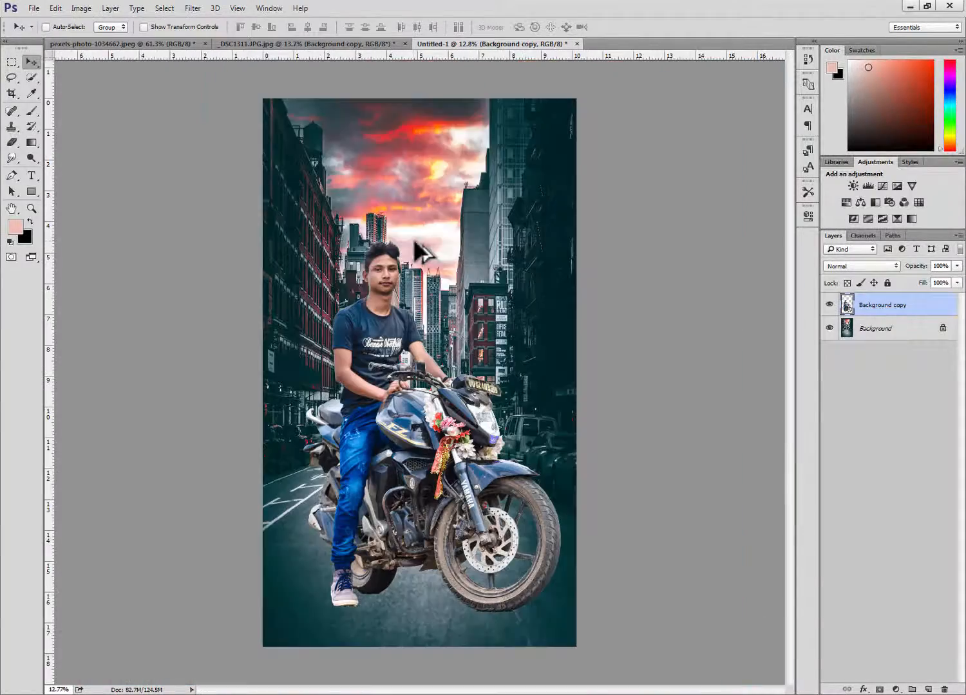
{"action": "scroll", "coordinate": [473, 547], "scroll_direction": "up", "scroll_amount": 1}
{"action": "scroll", "coordinate": [343, 579], "scroll_direction": "down", "scroll_amount": 1}
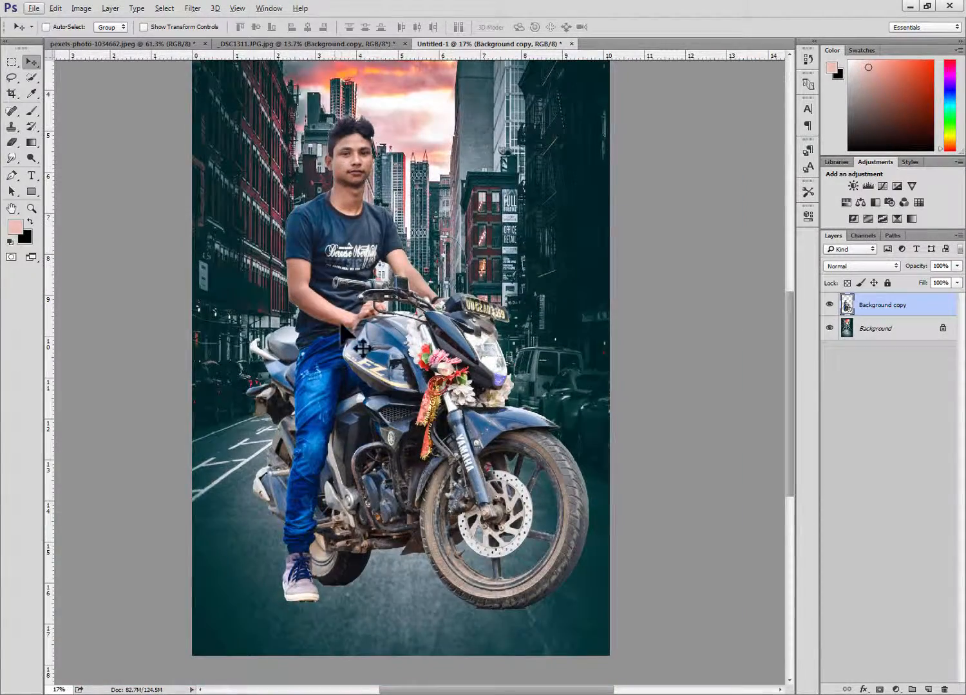
{"action": "scroll", "coordinate": [362, 347], "scroll_direction": "up", "scroll_amount": 1}
{"action": "scroll", "coordinate": [428, 318], "scroll_direction": "up", "scroll_amount": 2}
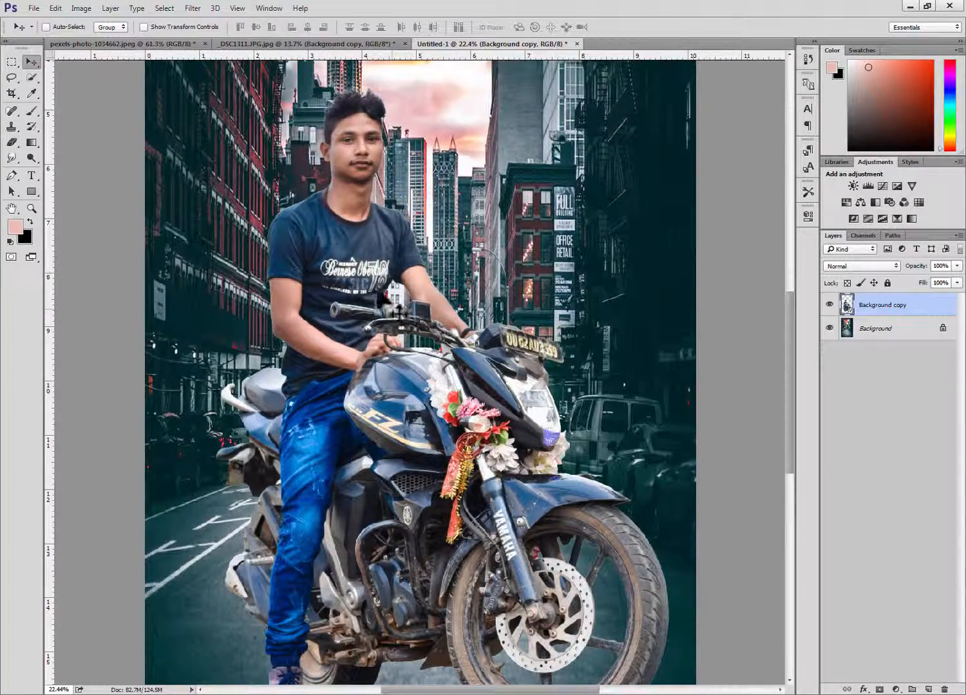
{"action": "scroll", "coordinate": [366, 248], "scroll_direction": "down", "scroll_amount": 1}
{"action": "scroll", "coordinate": [473, 339], "scroll_direction": "up", "scroll_amount": 1}
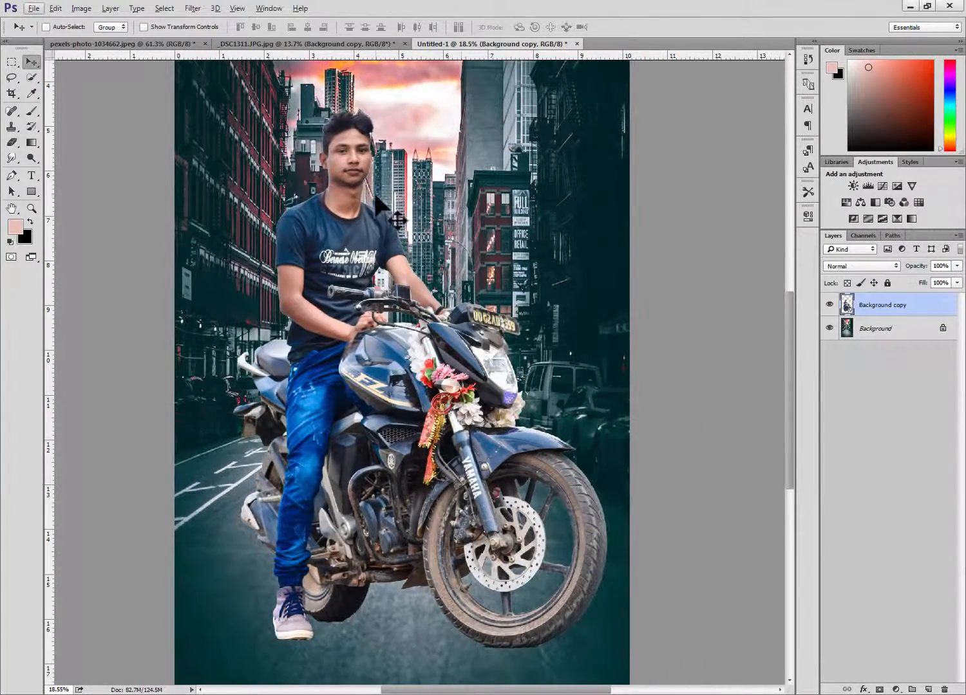
{"action": "scroll", "coordinate": [584, 206], "scroll_direction": "down", "scroll_amount": 3}
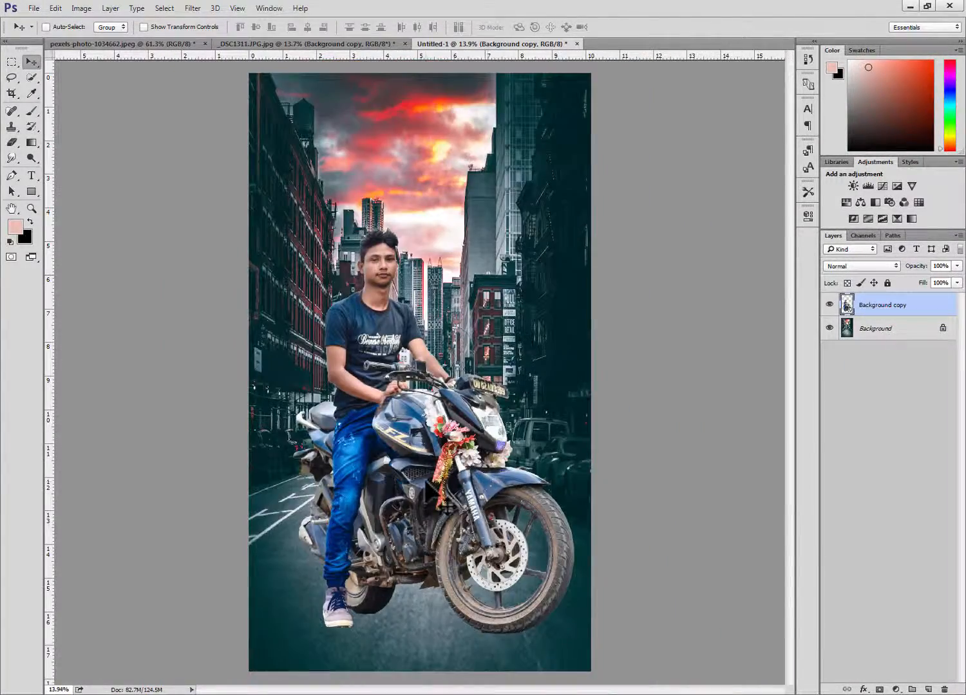
- Nudge the rider and motorcycle slightly upward on the road and rotate them about 1.57° clockwise
{"action": "left_click_drag", "start_coordinate": [407, 493], "coordinate": [430, 453]}
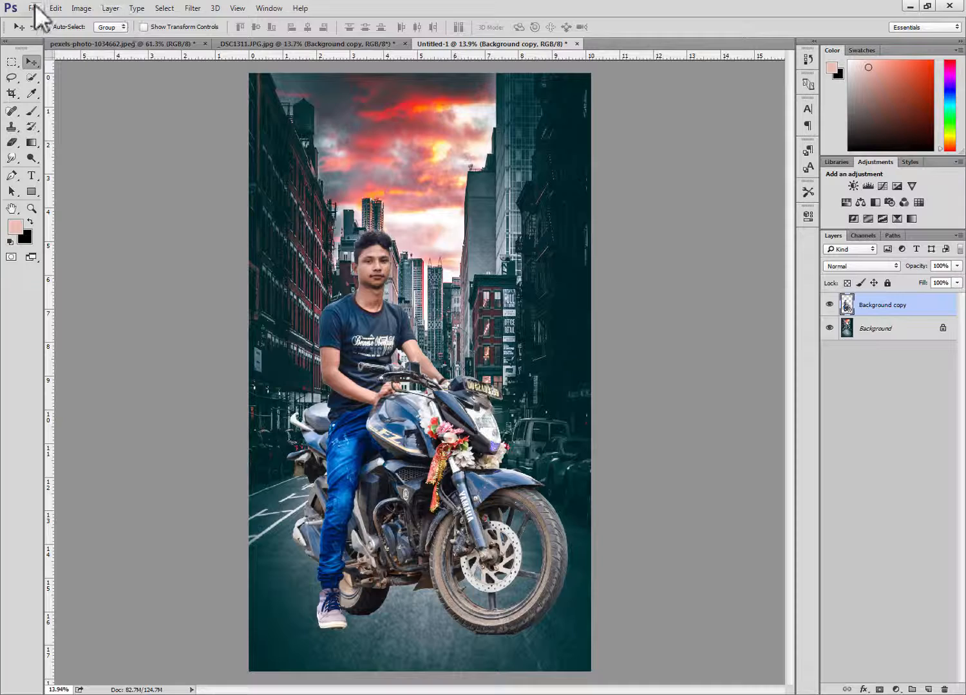
{"action": "left_click_drag", "start_coordinate": [396, 411], "coordinate": [402, 405]}
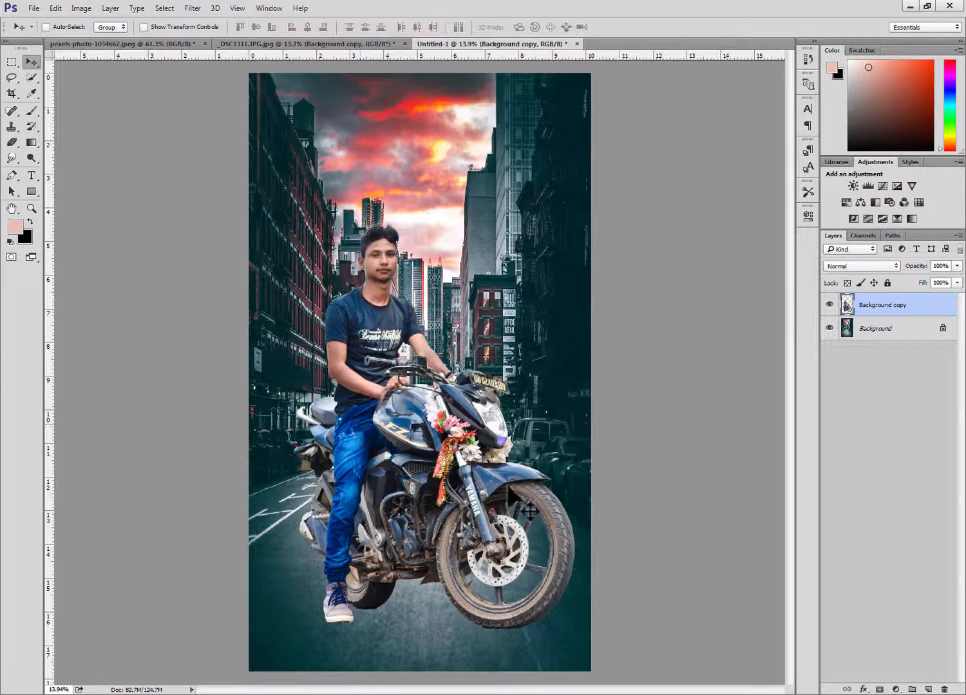
{"action": "key", "text": "ctrl+t"}
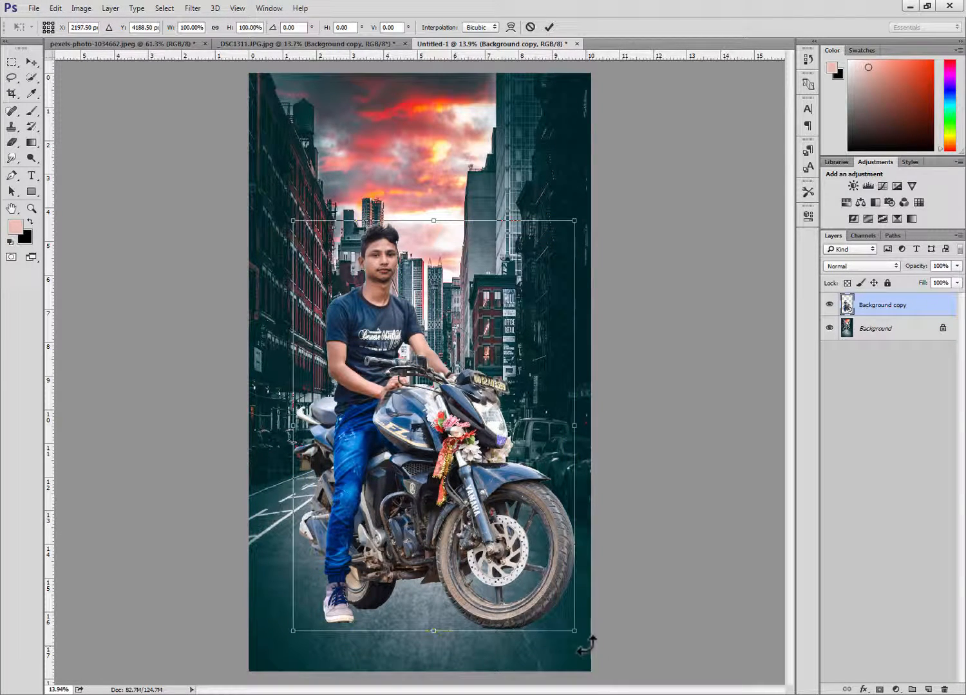
{"action": "left_click_drag", "start_coordinate": [586, 645], "coordinate": [583, 657]}
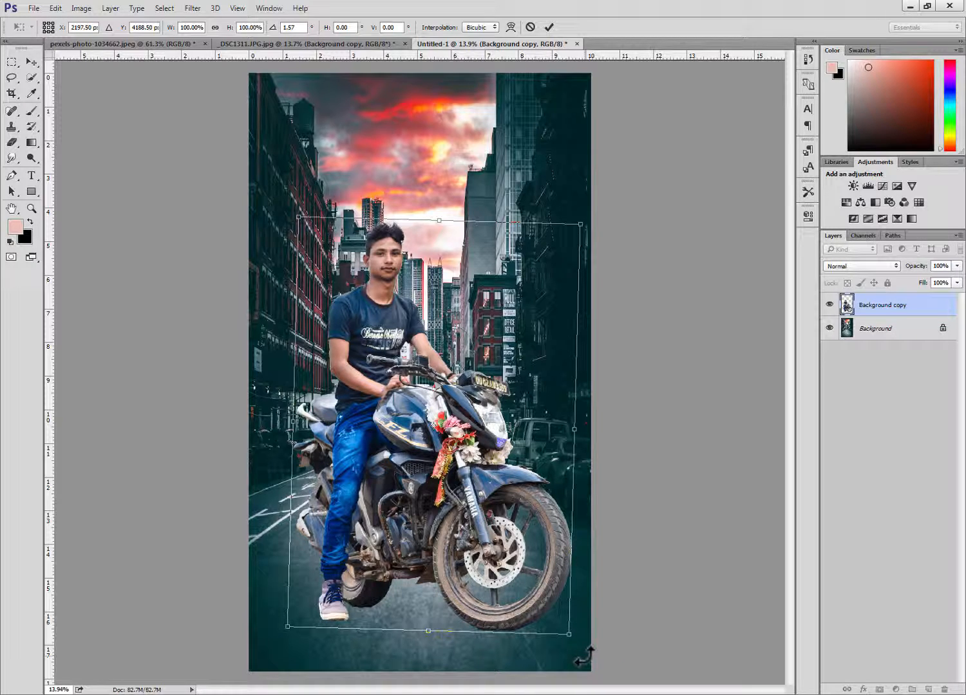
{"action": "key", "text": "Return"}
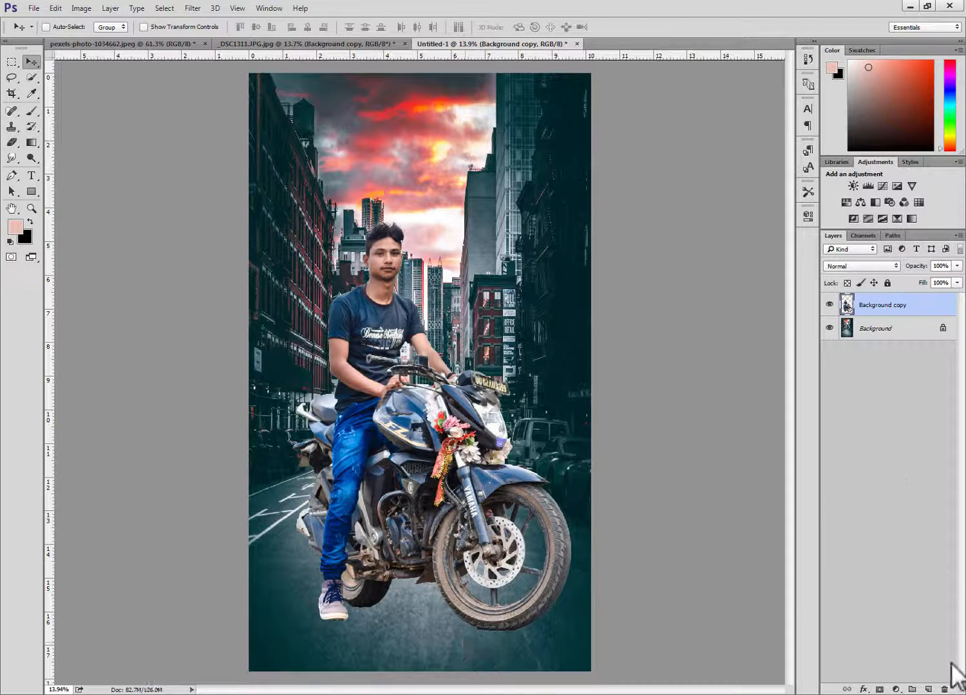
- Create a new layer named shado and place it beneath the rider layer
{"action": "left_click", "coordinate": [928, 689]}
{"action": "left_click_drag", "start_coordinate": [887, 310], "coordinate": [869, 338]}
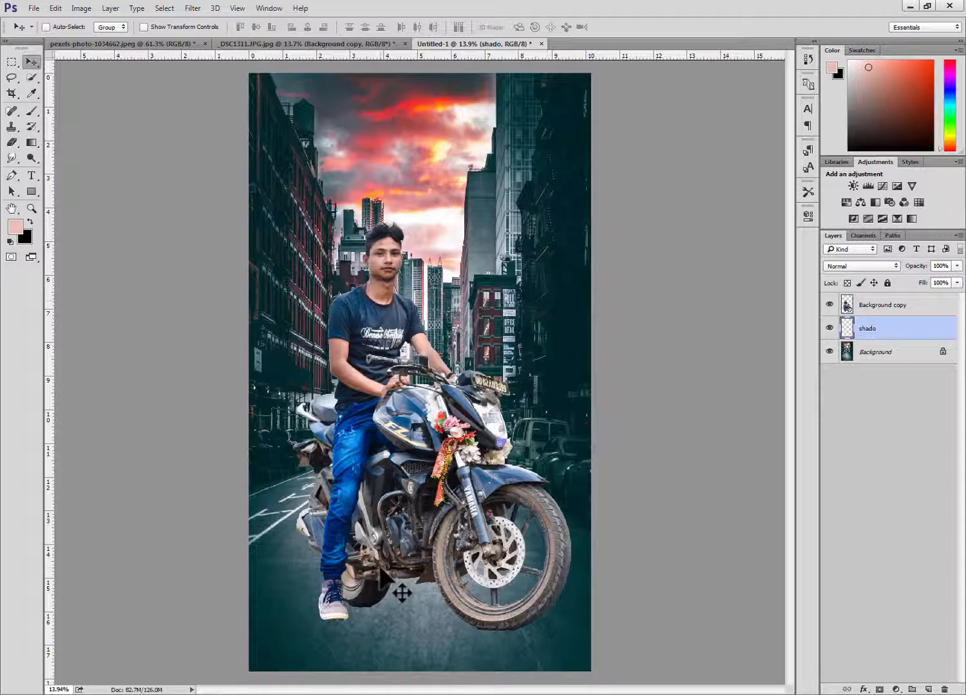
- Set up the Brush tool with black as the foreground colour and a size of 1300 px
{"action": "scroll", "coordinate": [397, 621], "scroll_direction": "up", "scroll_amount": 4}
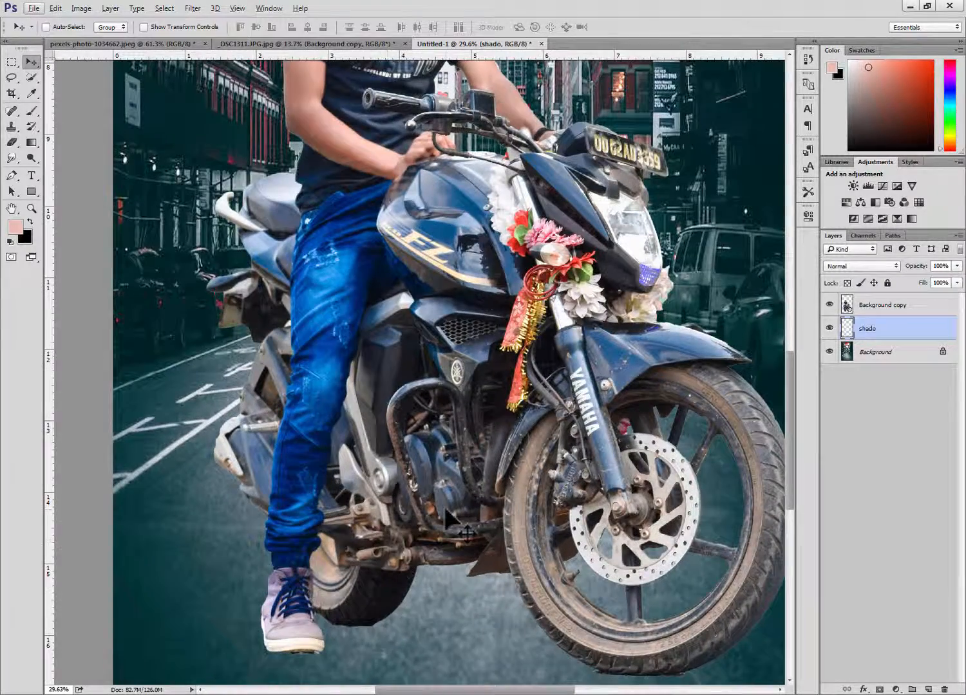
{"action": "scroll", "coordinate": [446, 505], "scroll_direction": "down", "scroll_amount": 2}
{"action": "key", "text": "b"}
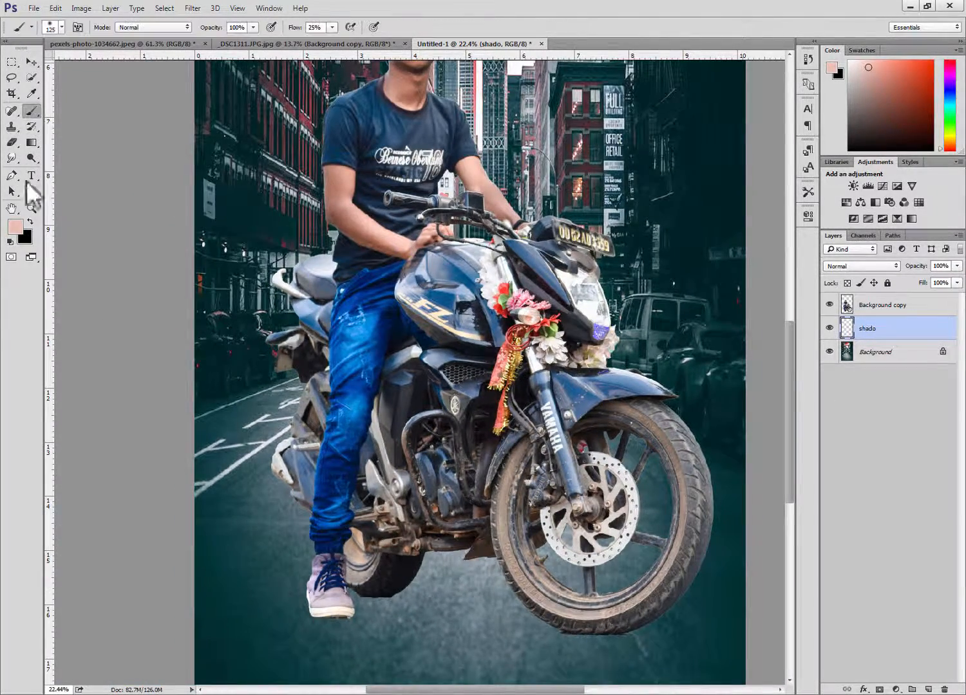
{"action": "left_click", "coordinate": [31, 222]}
{"action": "key", "text": "bracketright"}
{"action": "key", "text": "bracketright"}
{"action": "key", "text": "bracketright"}
{"action": "key", "text": "bracketright"}
{"action": "key", "text": "bracketright"}
{"action": "key", "text": "bracketright"}
{"action": "key", "text": "bracketright"}
{"action": "key", "text": "bracketright"}
{"action": "key", "text": "bracketright"}
{"action": "key", "text": "bracketright"}
{"action": "key", "text": "bracketright"}
{"action": "key", "text": "bracketright"}
{"action": "key", "text": "bracketright"}
{"action": "key", "text": "bracketright"}
{"action": "key", "text": "bracketright"}
{"action": "key", "text": "bracketright"}
{"action": "key", "text": "bracketright"}
{"action": "key", "text": "bracketright"}
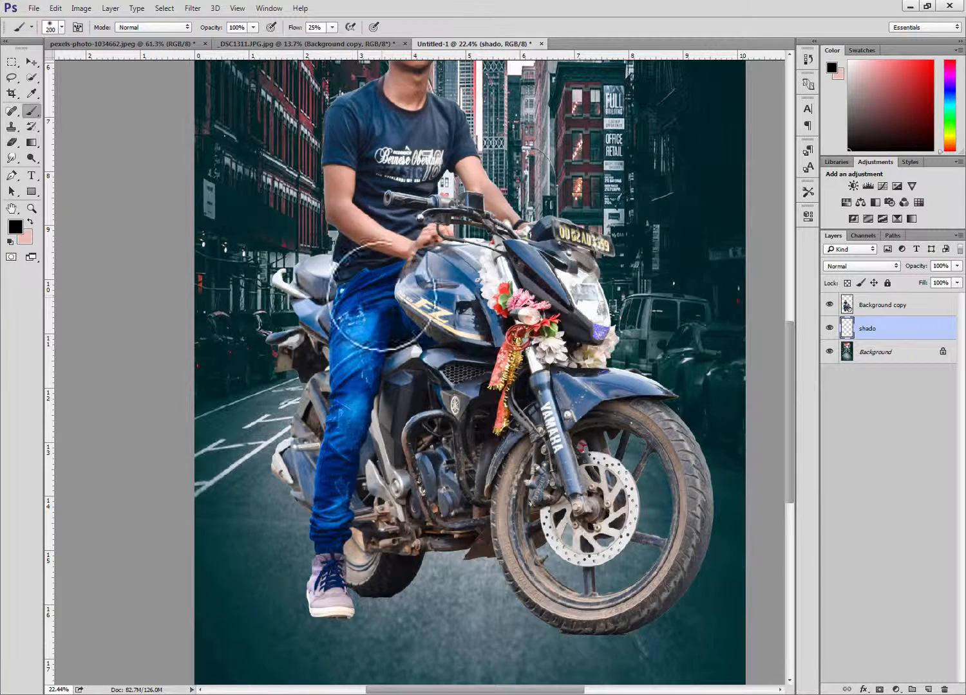
- Reset the brush presets to the default set
{"action": "right_click", "coordinate": [423, 291]}
{"action": "left_click", "coordinate": [704, 304]}
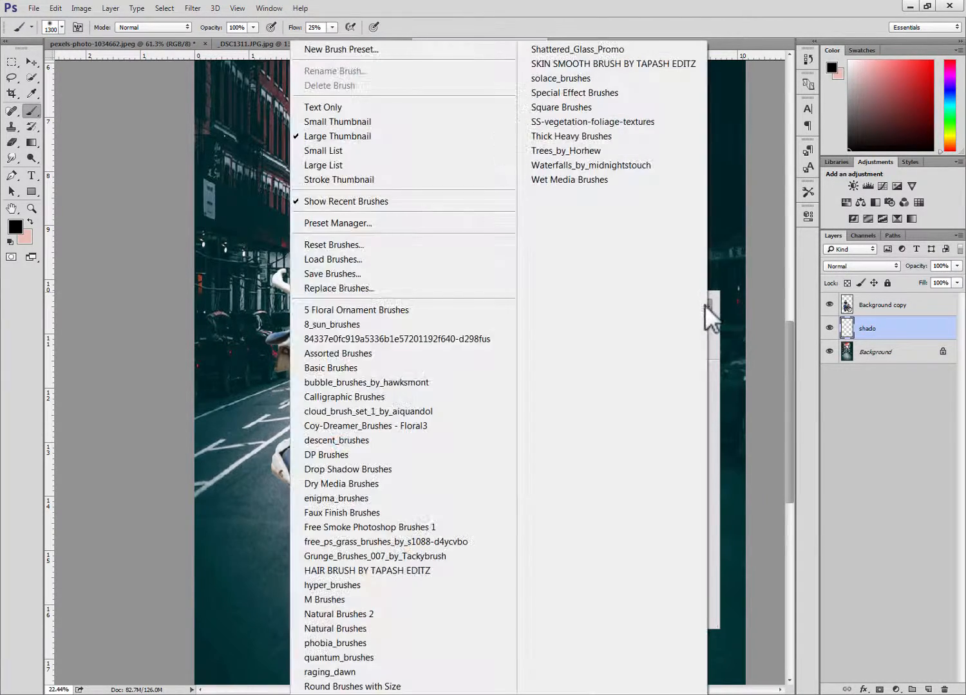
{"action": "left_click", "coordinate": [325, 247]}
{"action": "left_click", "coordinate": [337, 245]}
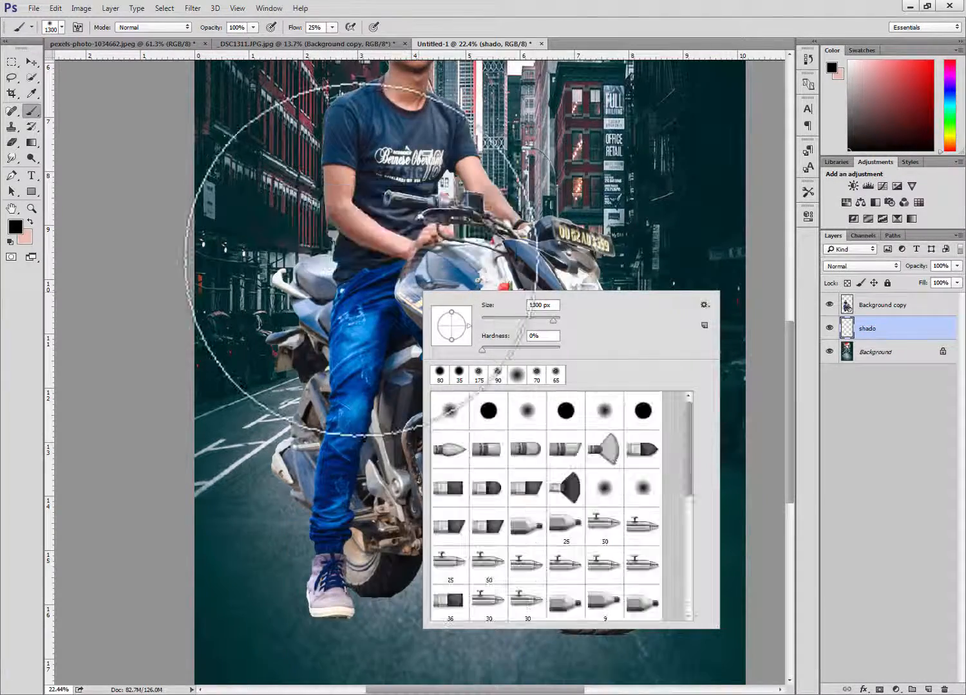
{"action": "left_click", "coordinate": [862, 457]}
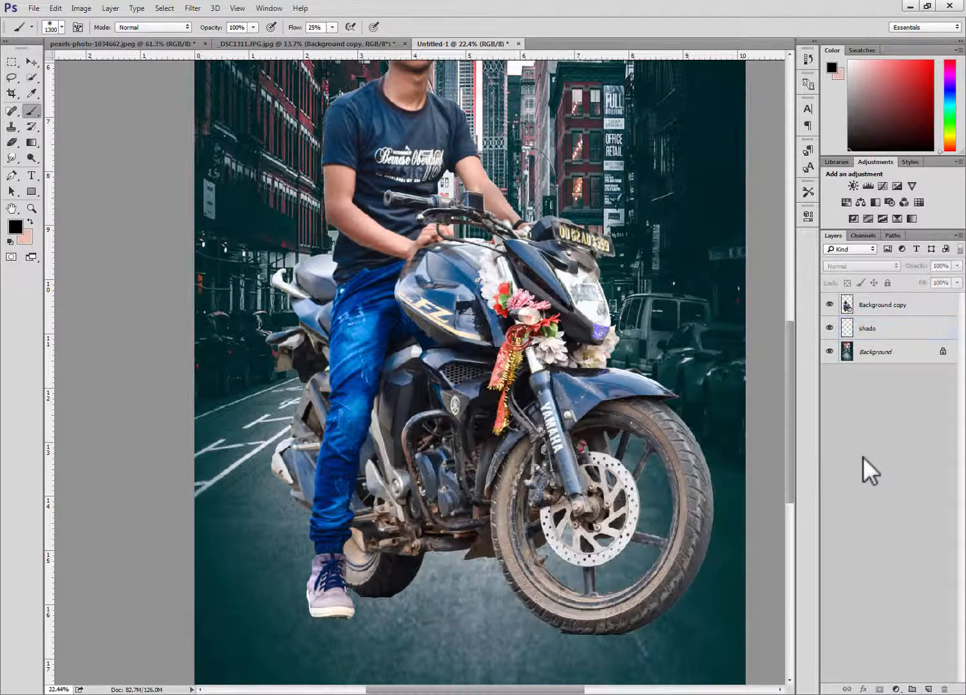
- Make the shado layer active and enlarge the brush to 1800 px
{"action": "left_click", "coordinate": [867, 328]}
{"action": "key", "text": "bracketright"}
{"action": "key", "text": "bracketright"}
{"action": "key", "text": "bracketright"}
{"action": "key", "text": "bracketright"}
{"action": "key", "text": "bracketright"}
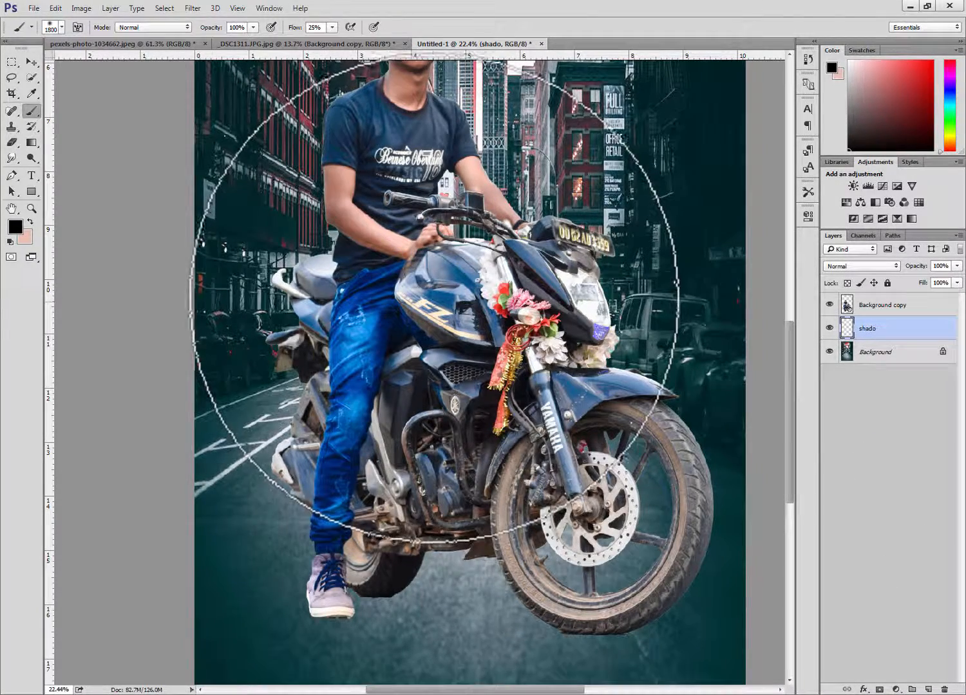
{"action": "left_click", "coordinate": [435, 295]}
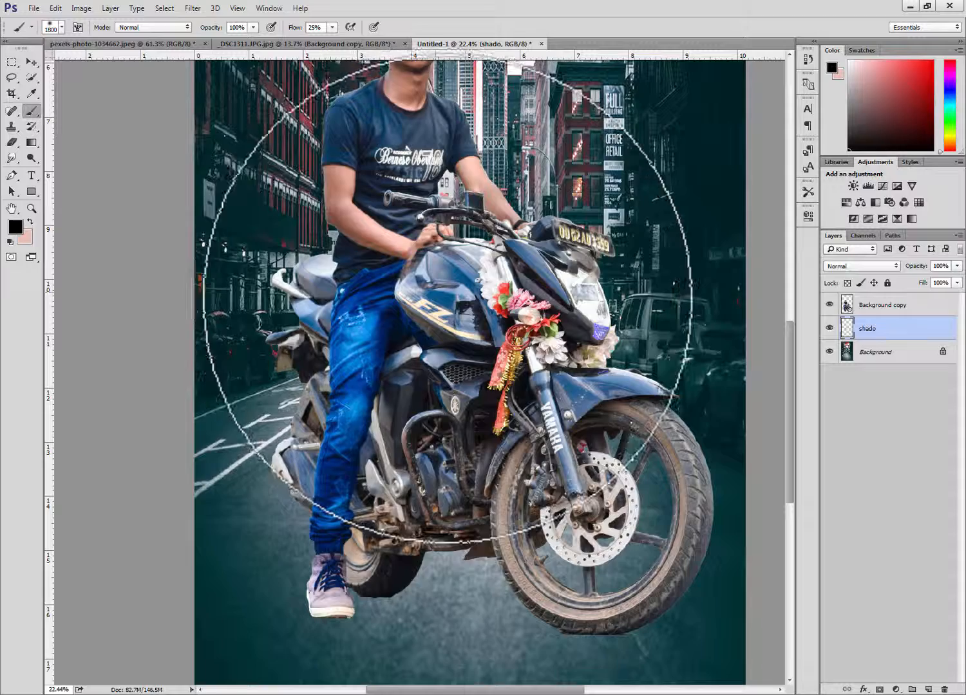
{"action": "key", "text": "ctrl+t"}
{"action": "mouse_move", "coordinate": [466, 301]}
{"action": "left_mouse_down"}
{"action": "mouse_move", "coordinate": [455, 592]}
{"action": "mouse_move", "coordinate": [423, 594]}
{"action": "mouse_move", "coordinate": [463, 456]}
{"action": "mouse_move", "coordinate": [477, 332]}
{"action": "mouse_move", "coordinate": [475, 342]}
{"action": "left_mouse_up"}
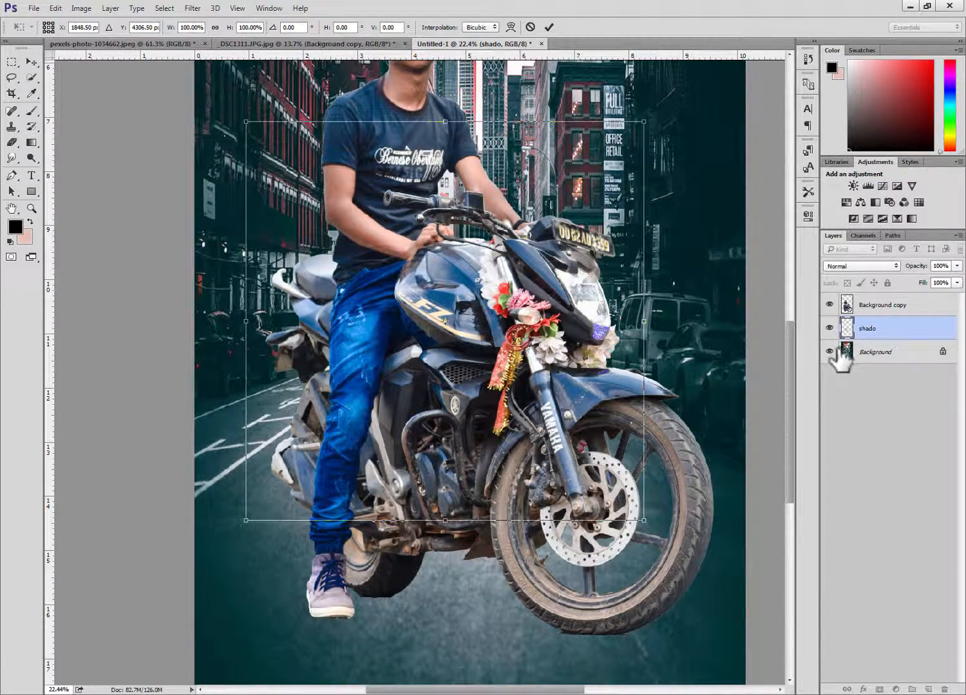
{"action": "left_click", "coordinate": [534, 26]}
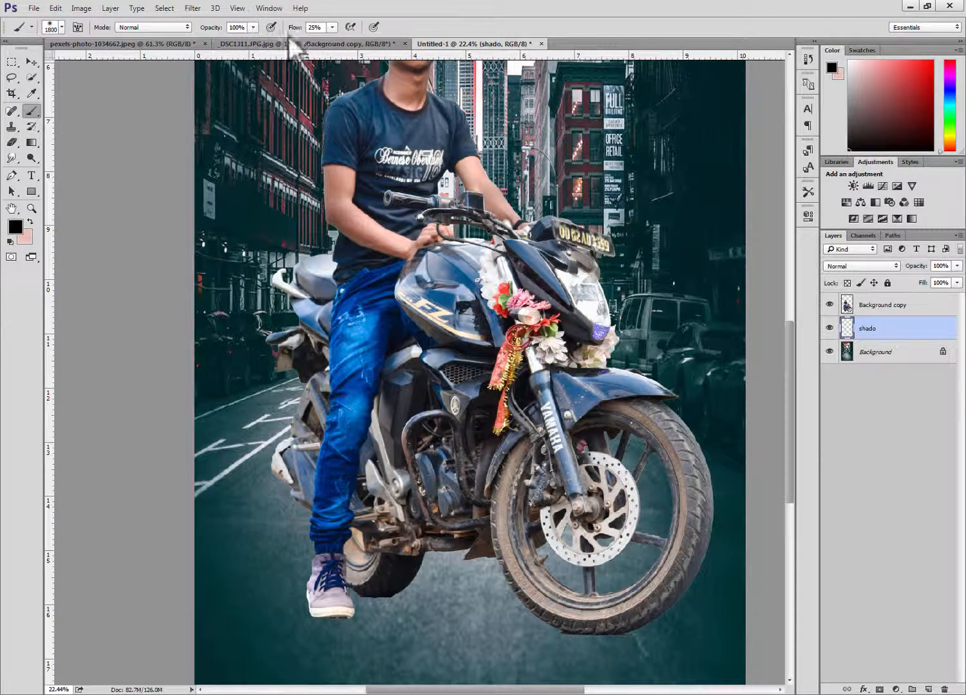
- Paint a soft black dab on the shado layer at 100% brush flow and move it down onto the road under the motorcycle
{"action": "left_click_drag", "start_coordinate": [331, 40], "coordinate": [446, 75]}
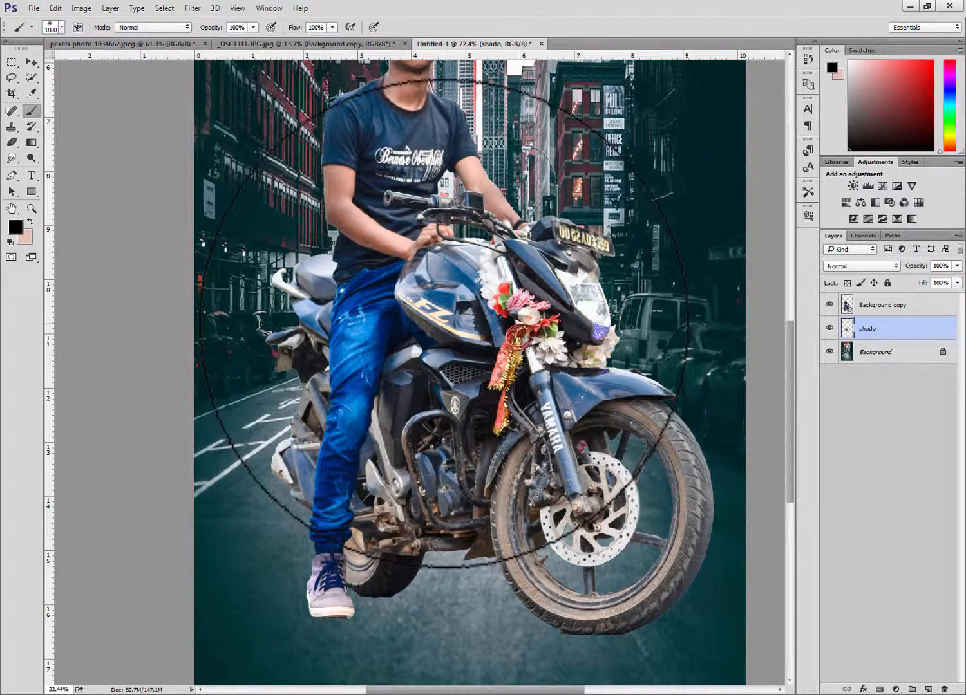
{"action": "key", "text": "ctrl+t"}
{"action": "left_click_drag", "start_coordinate": [475, 386], "coordinate": [425, 603]}
{"action": "scroll", "coordinate": [456, 567], "scroll_direction": "down", "scroll_amount": 5}
{"action": "scroll", "coordinate": [437, 593], "scroll_direction": "up", "scroll_amount": 3}
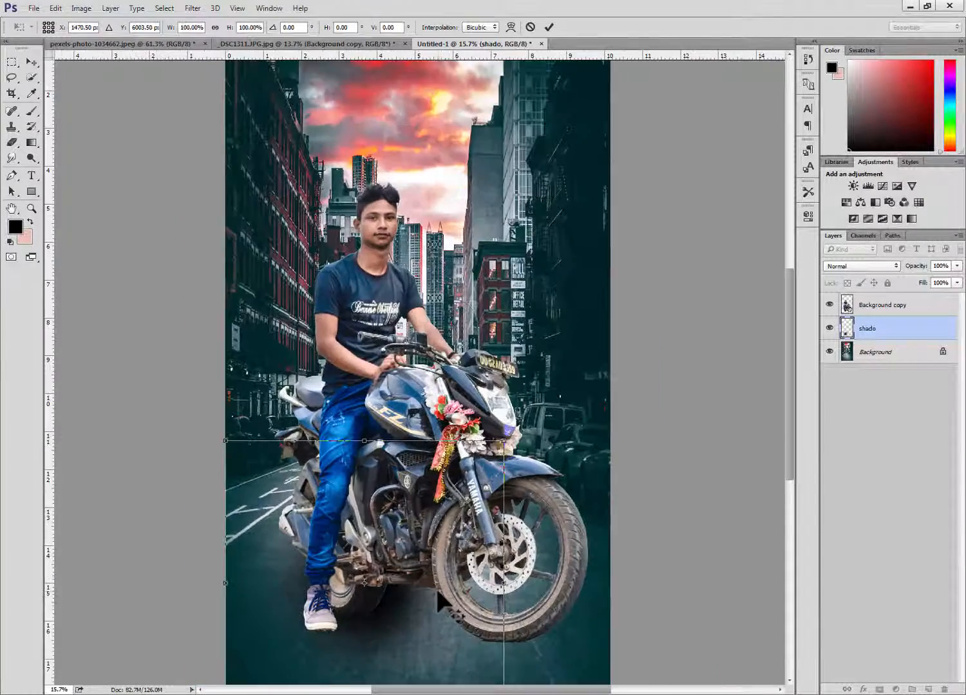
{"action": "scroll", "coordinate": [472, 642], "scroll_direction": "down", "scroll_amount": 2}
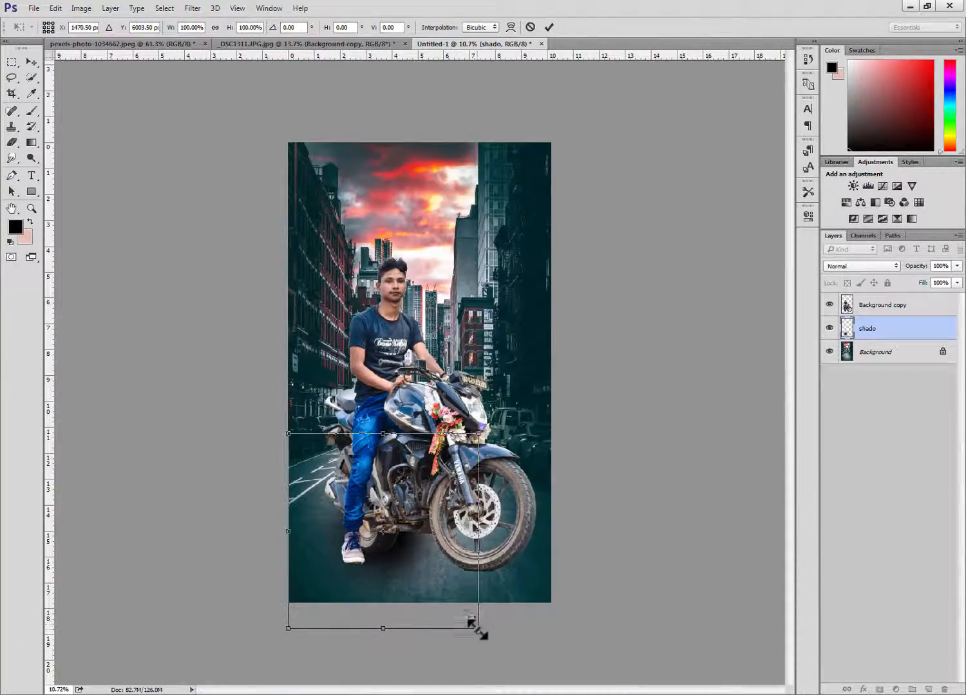
- Flatten the black dab on the shado layer to about 105% width and 17% height and place it under the front tyre
{"action": "left_click_drag", "start_coordinate": [477, 630], "coordinate": [497, 504]}
{"action": "left_click_drag", "start_coordinate": [430, 488], "coordinate": [506, 568]}
{"action": "scroll", "coordinate": [506, 567], "scroll_direction": "up", "scroll_amount": 2}
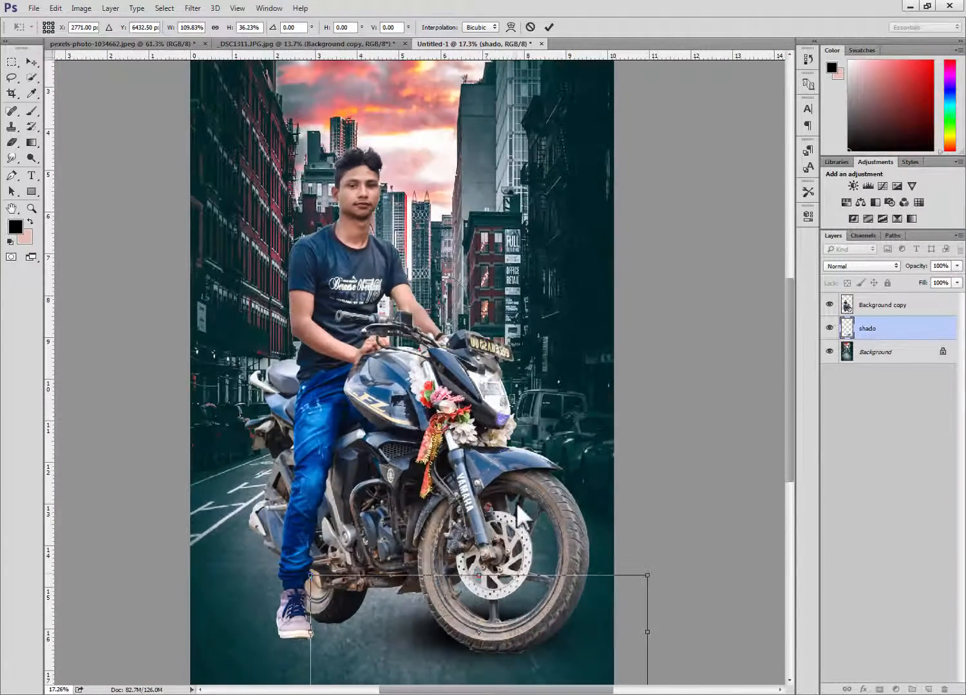
{"action": "scroll", "coordinate": [539, 505], "scroll_direction": "down", "scroll_amount": 2}
{"action": "scroll", "coordinate": [545, 596], "scroll_direction": "up", "scroll_amount": 4}
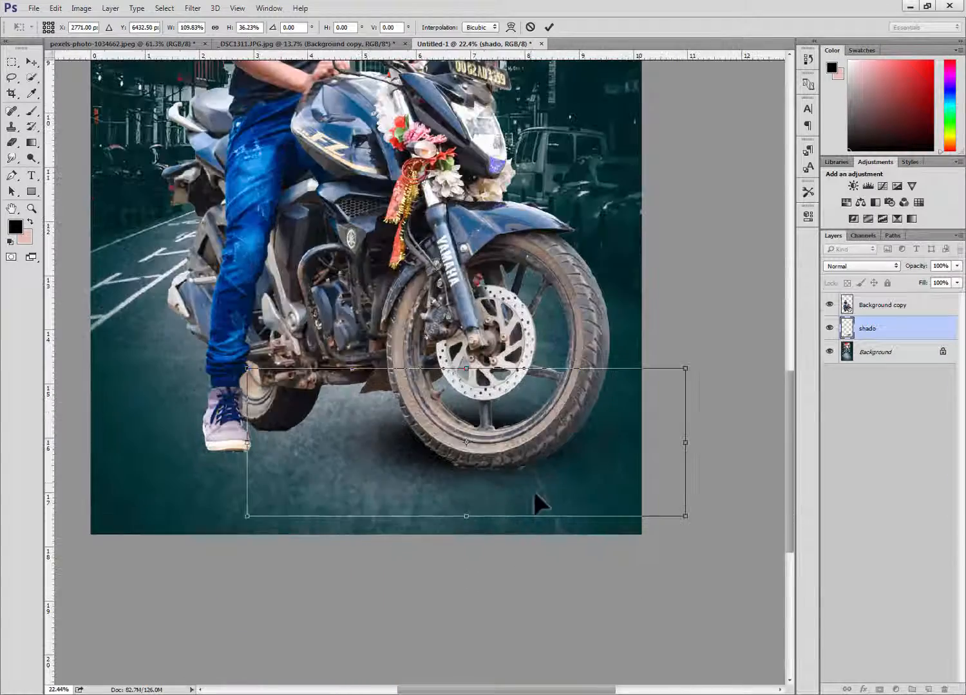
{"action": "scroll", "coordinate": [535, 495], "scroll_direction": "up", "scroll_amount": 1}
{"action": "left_click_drag", "start_coordinate": [503, 492], "coordinate": [511, 499]}
{"action": "left_click_drag", "start_coordinate": [693, 552], "coordinate": [674, 465]}
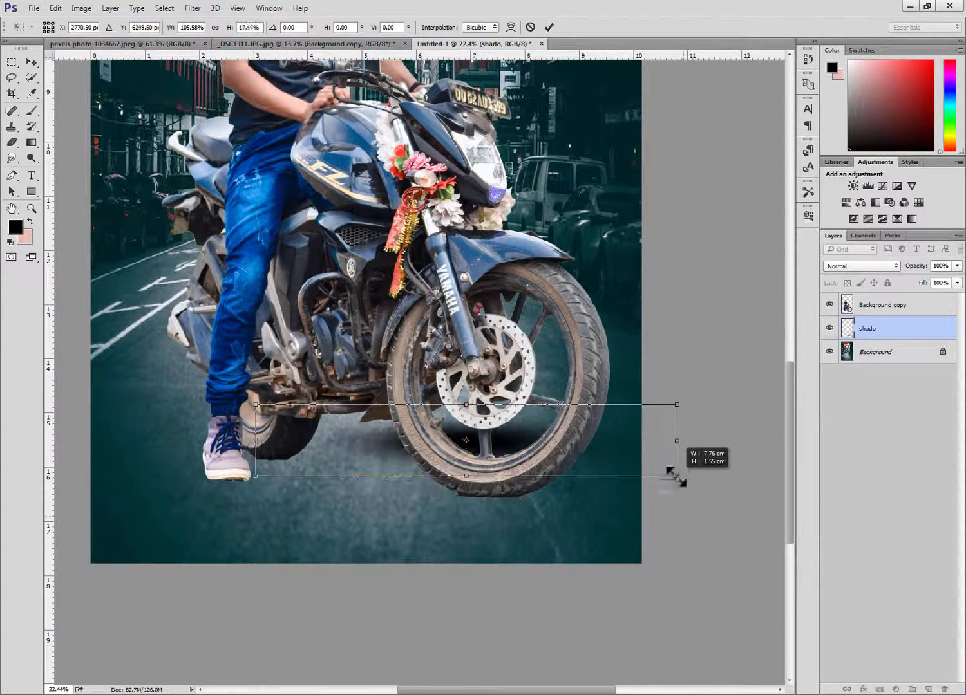
{"action": "left_click_drag", "start_coordinate": [588, 468], "coordinate": [589, 510]}
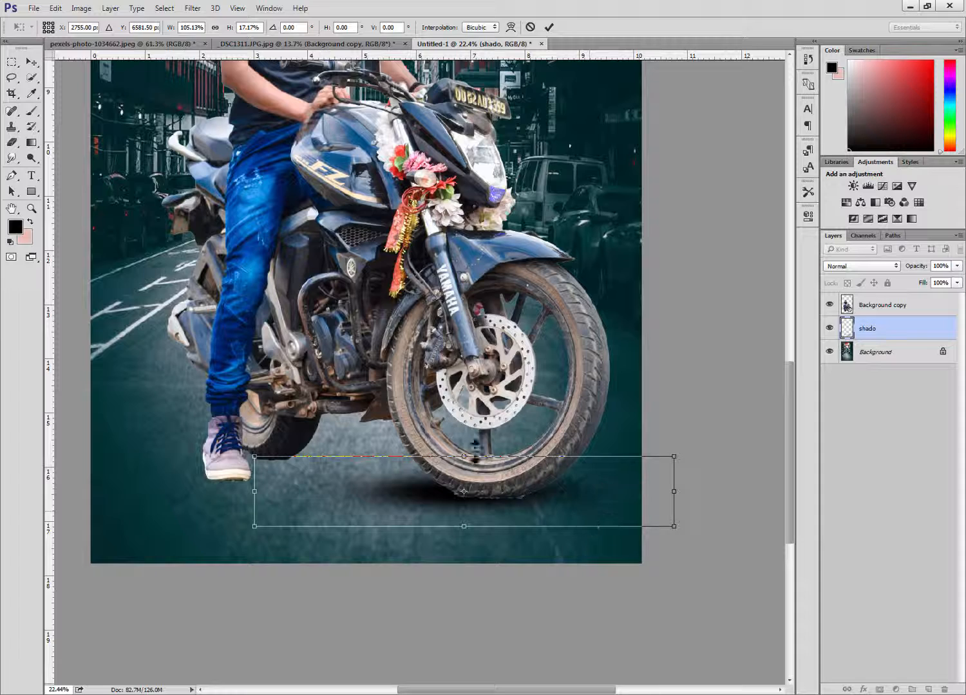
- Distort the front tyre's shadow by raising its rear end, shift it slightly toward the rear wheel, and apply the transform
{"action": "left_click_drag", "start_coordinate": [253, 457], "coordinate": [255, 423]}
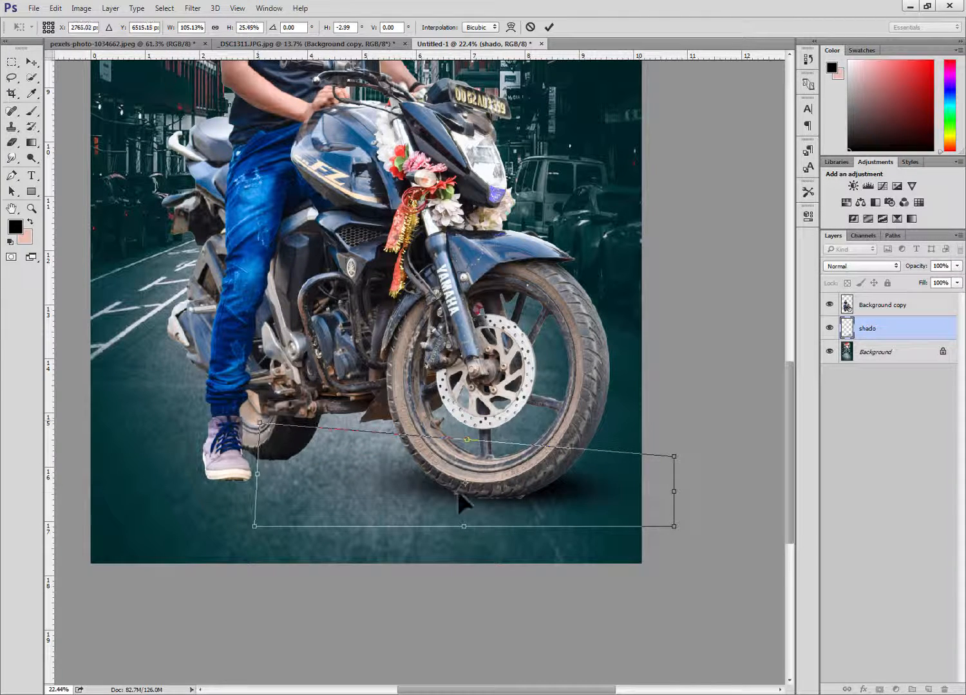
{"action": "left_click_drag", "start_coordinate": [457, 488], "coordinate": [444, 492]}
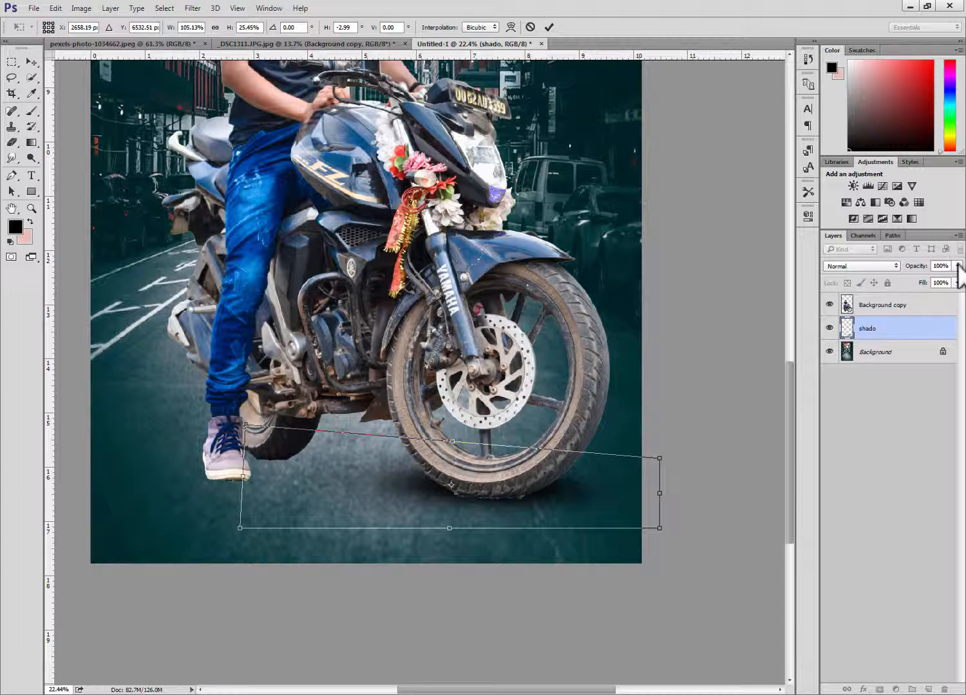
{"action": "left_click", "coordinate": [548, 27]}
{"action": "key", "text": "b"}
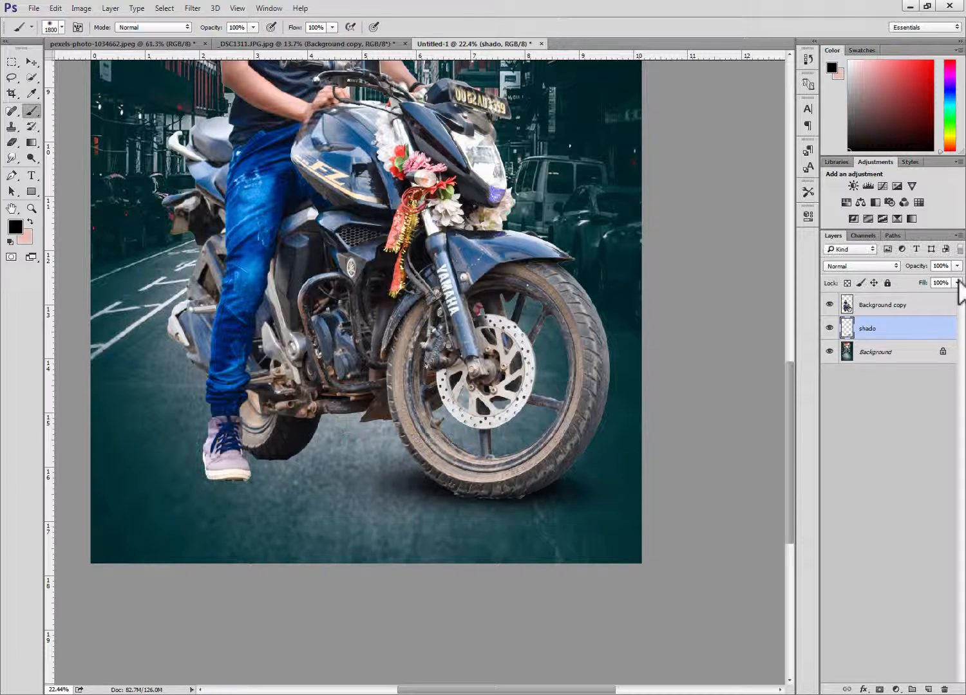
- Lower the shado layer's opacity to 67% and duplicate the layer
{"action": "left_click_drag", "start_coordinate": [937, 278], "coordinate": [935, 278]}
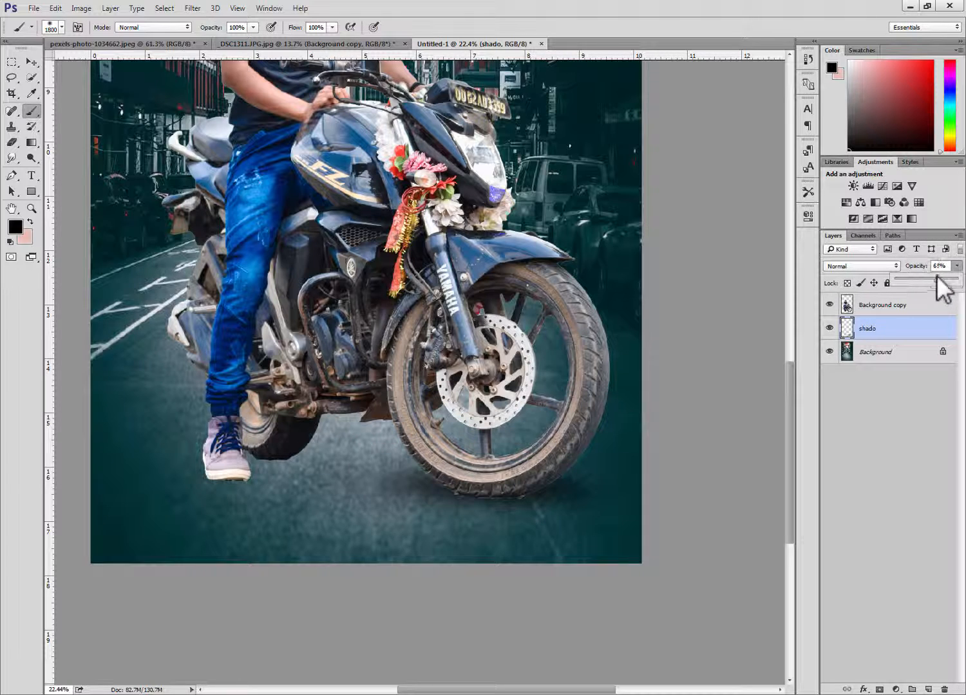
{"action": "left_click", "coordinate": [857, 306]}
{"action": "left_click", "coordinate": [867, 330]}
{"action": "right_click", "coordinate": [867, 330]}
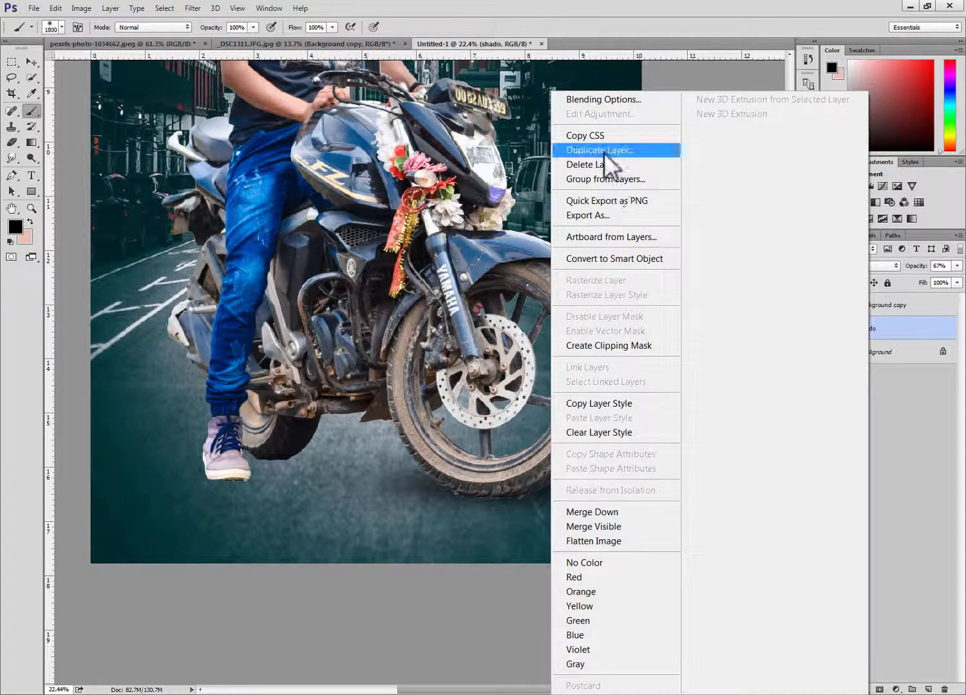
{"action": "left_click", "coordinate": [604, 151]}
{"action": "left_click", "coordinate": [600, 223]}
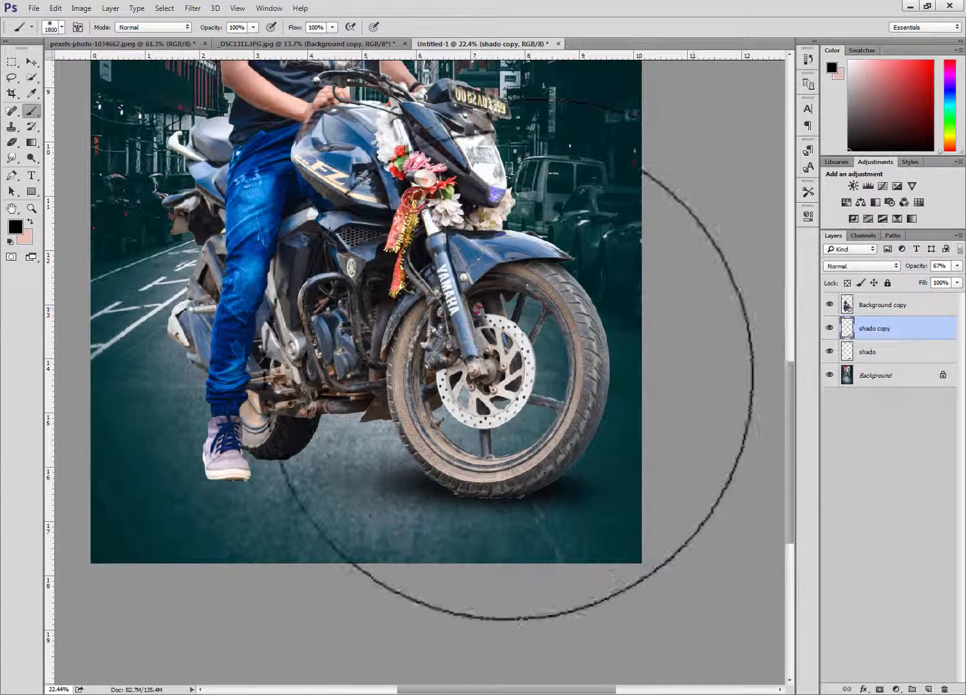
- Transform shado copy to about 135% width and 68% height, rotate it about 3°, and fit it between the rear and front wheels
{"action": "key", "text": "ctrl+t"}
{"action": "left_click_drag", "start_coordinate": [478, 481], "coordinate": [277, 453]}
{"action": "left_click_drag", "start_coordinate": [453, 499], "coordinate": [596, 472]}
{"action": "left_click_drag", "start_coordinate": [463, 447], "coordinate": [420, 473]}
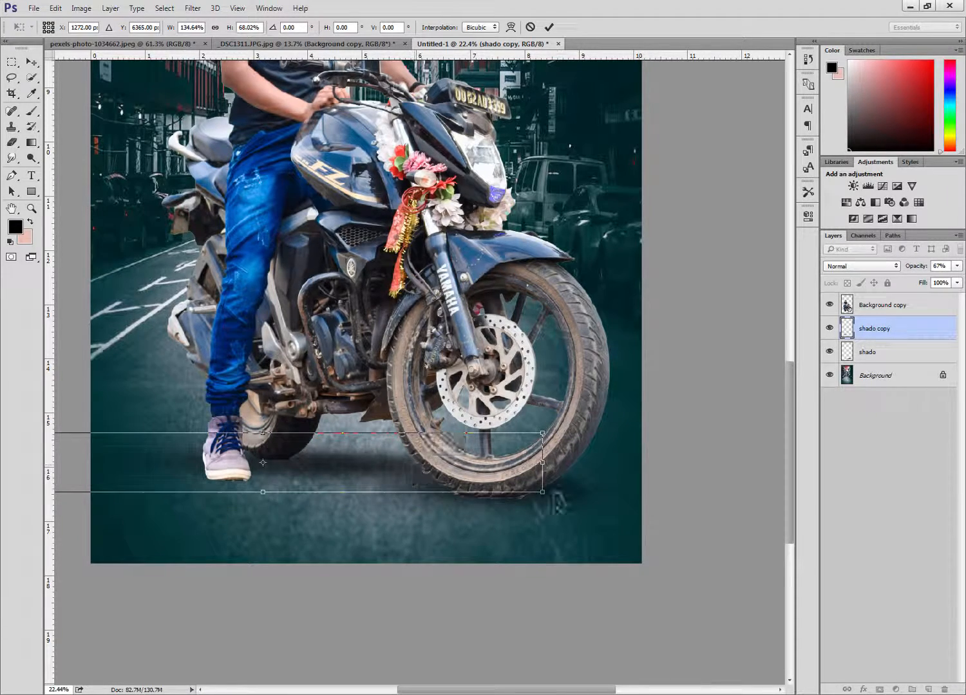
{"action": "left_click_drag", "start_coordinate": [555, 506], "coordinate": [557, 520]}
{"action": "left_click_drag", "start_coordinate": [470, 478], "coordinate": [473, 477]}
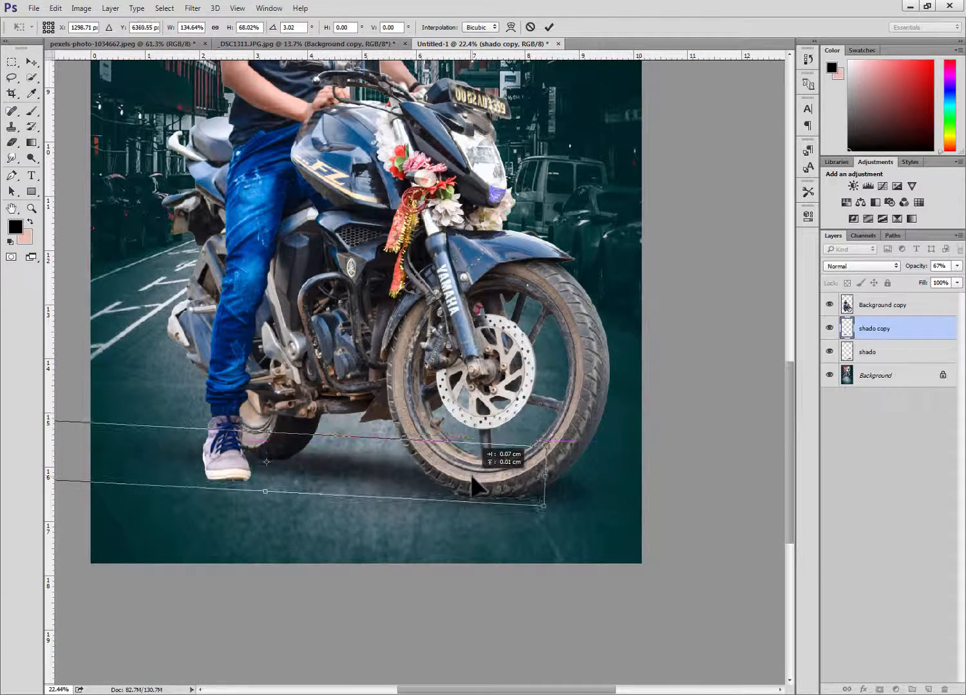
{"action": "key", "text": "Return"}
{"action": "key", "text": "b"}
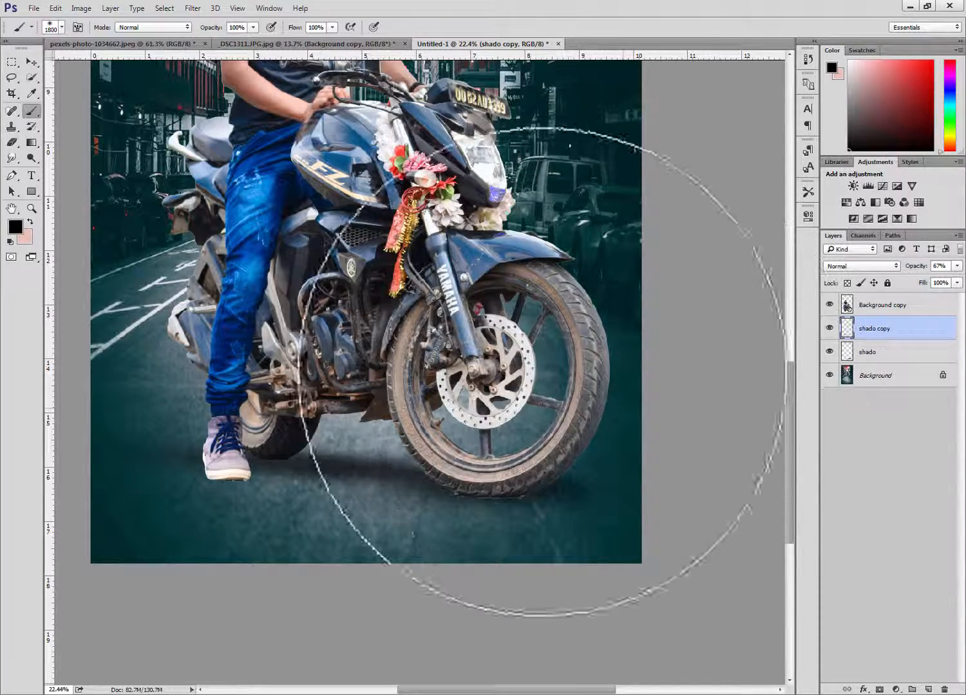
- Add a new layer above shado copy and paint one soft black dab over the motorcycle's engine area
{"action": "key", "text": "ctrl+0"}
{"action": "scroll", "coordinate": [355, 592], "scroll_direction": "up", "scroll_amount": 5}
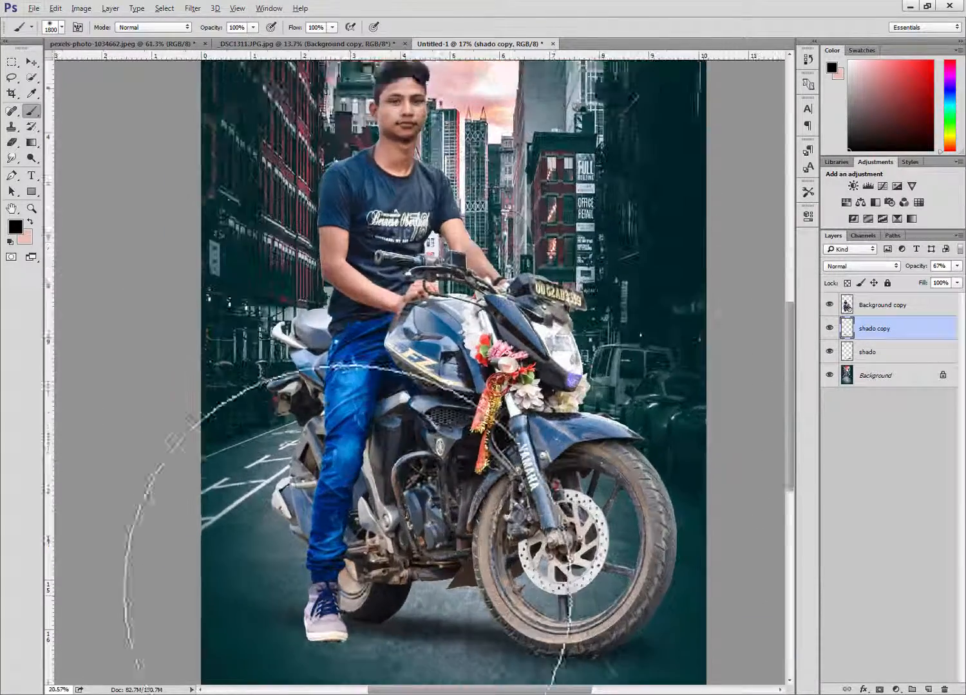
{"action": "scroll", "coordinate": [353, 588], "scroll_direction": "down", "scroll_amount": 4}
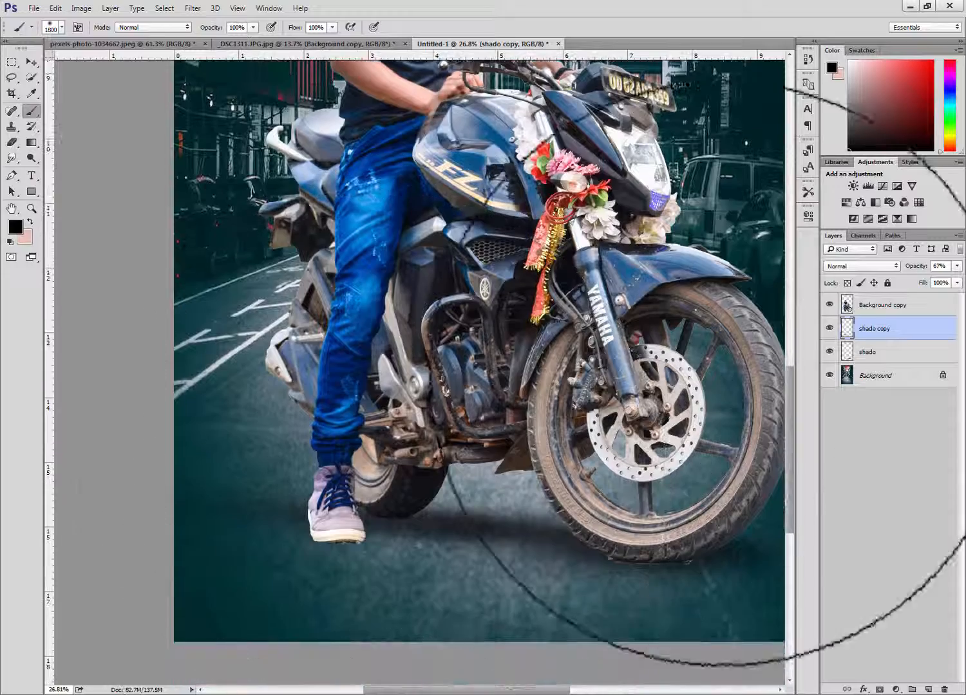
{"action": "left_click", "coordinate": [928, 690]}
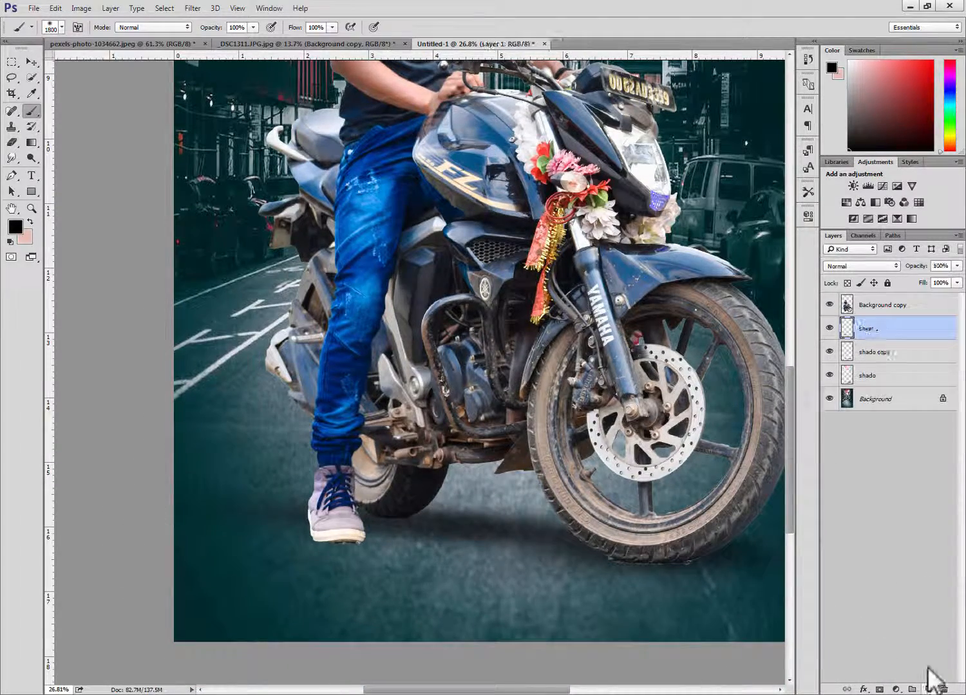
{"action": "left_click", "coordinate": [426, 364]}
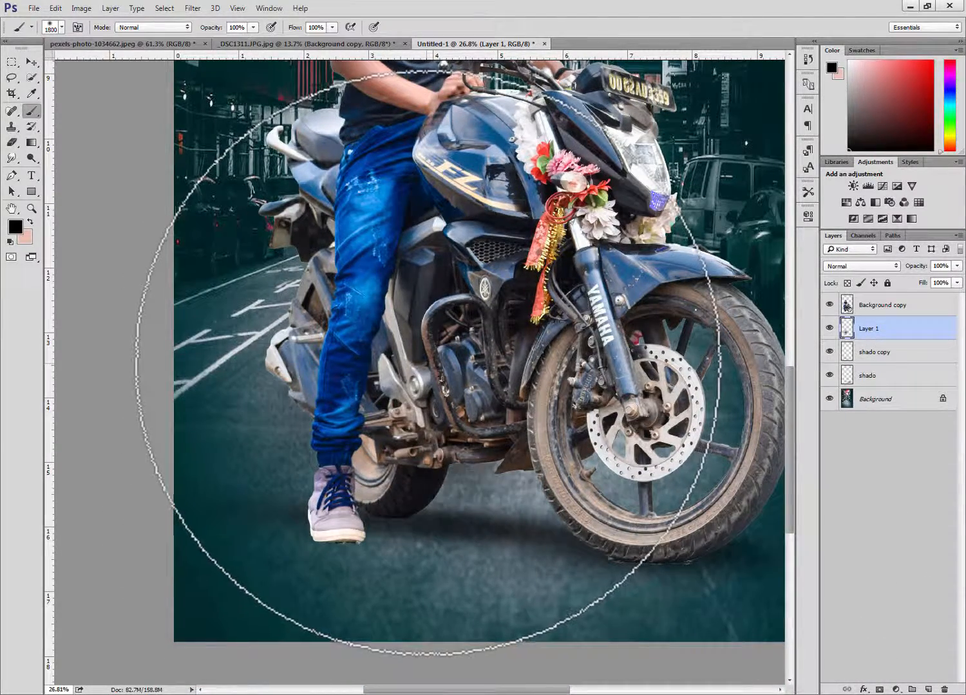
- Shrink the dab on Layer 1 to about 23% width and 7% height and place it beneath the rider's shoe
{"action": "key", "text": "ctrl+t"}
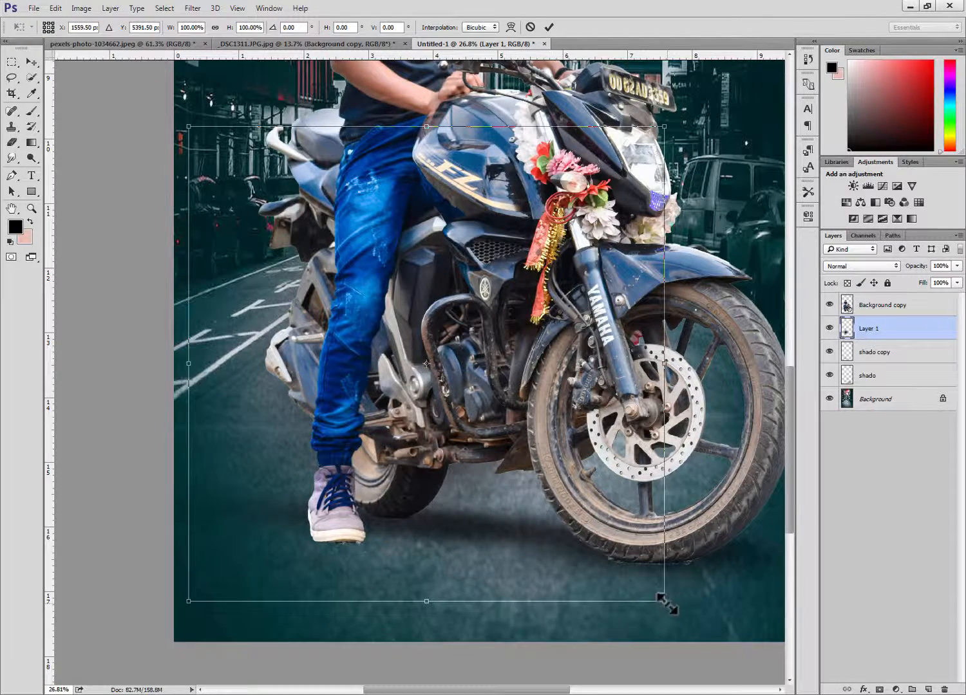
{"action": "left_click_drag", "start_coordinate": [663, 599], "coordinate": [375, 314]}
{"action": "left_click_drag", "start_coordinate": [297, 254], "coordinate": [349, 549]}
{"action": "left_click_drag", "start_coordinate": [427, 608], "coordinate": [368, 544]}
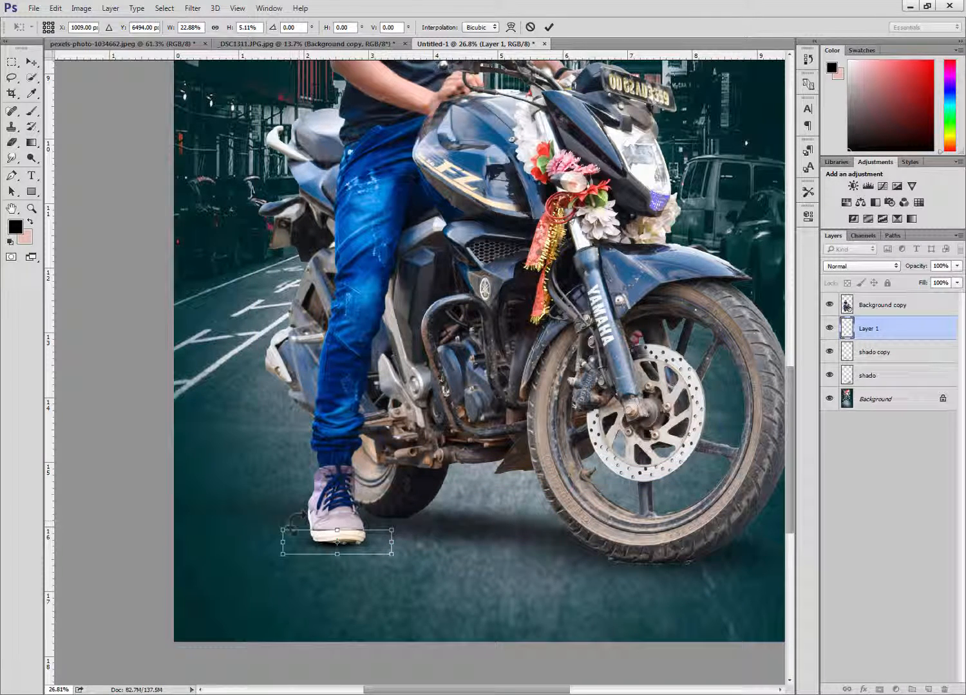
{"action": "left_click_drag", "start_coordinate": [282, 530], "coordinate": [327, 544]}
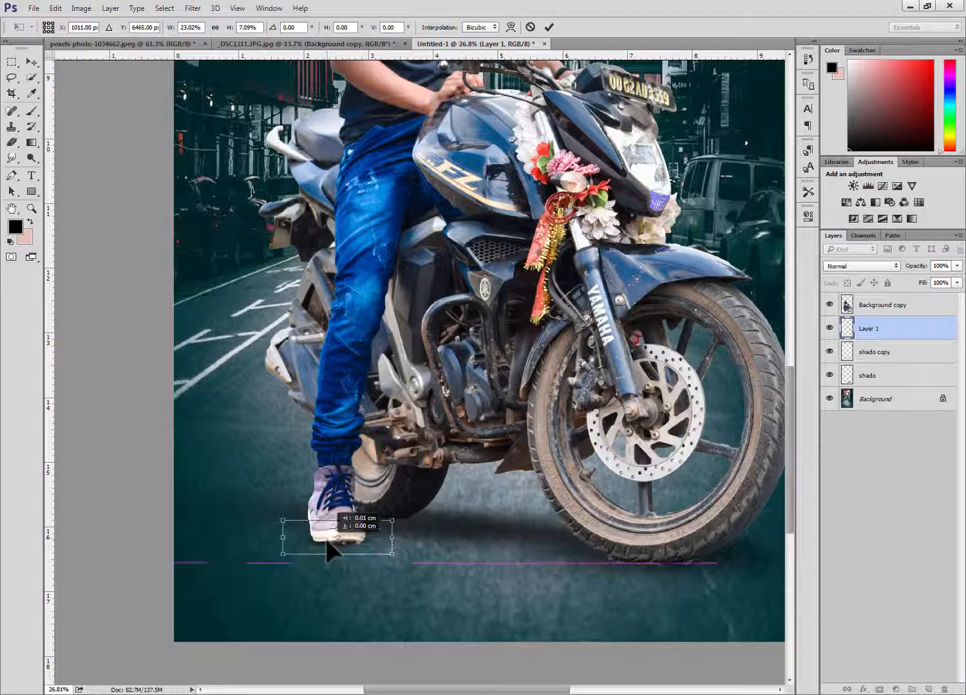
{"action": "left_click", "coordinate": [547, 27]}
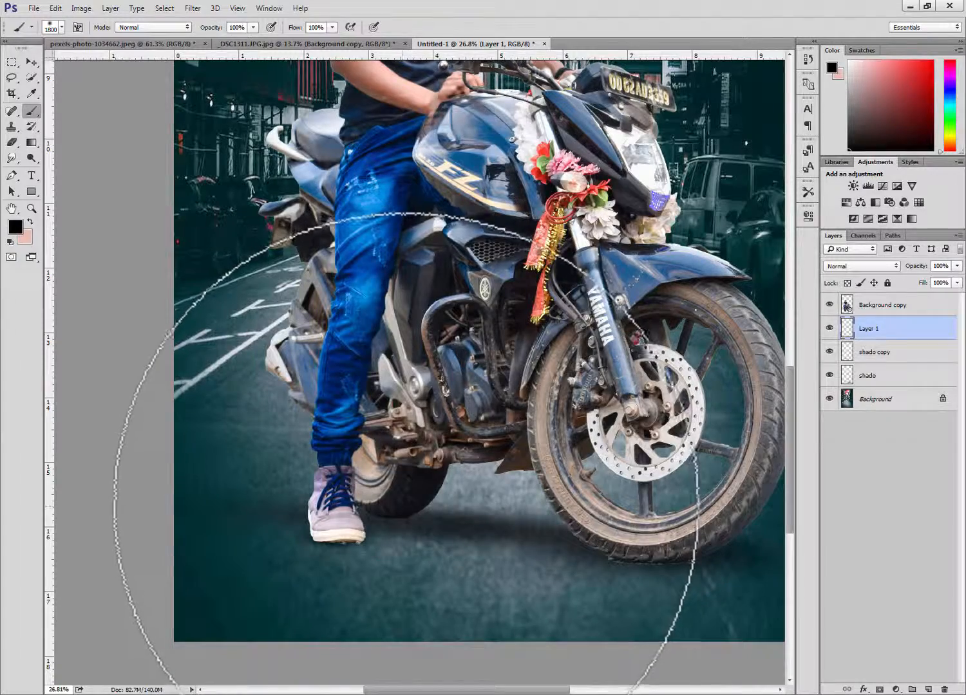
- Merge the rider layer down through Layer 1, shado copy and shado into a single layer above the Background
{"action": "scroll", "coordinate": [525, 358], "scroll_direction": "down", "scroll_amount": 3}
{"action": "scroll", "coordinate": [523, 353], "scroll_direction": "down", "scroll_amount": 4}
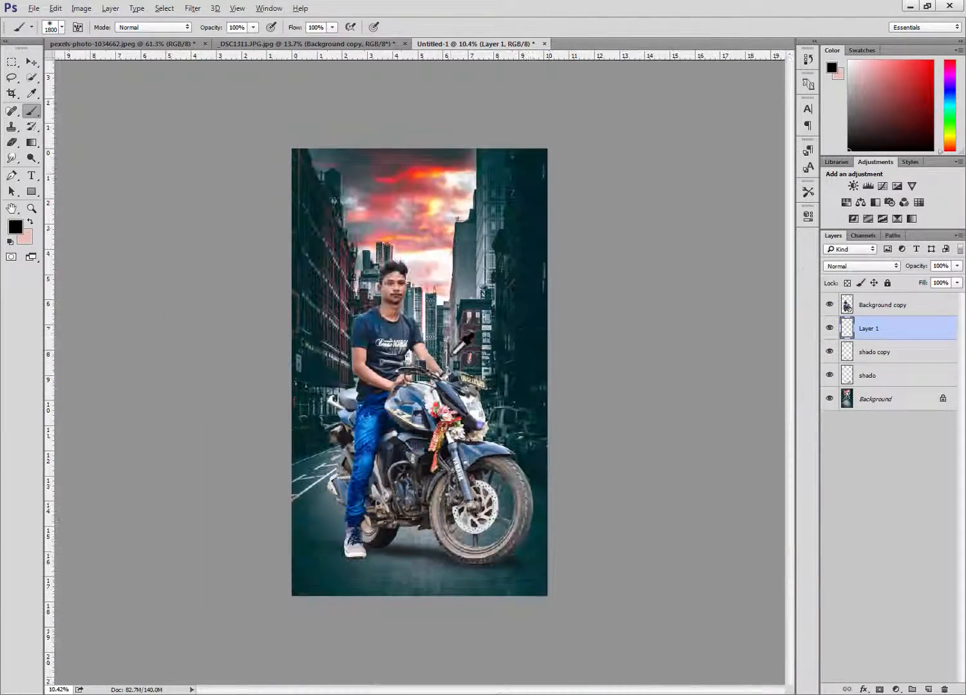
{"action": "scroll", "coordinate": [422, 348], "scroll_direction": "up", "scroll_amount": 1}
{"action": "scroll", "coordinate": [397, 310], "scroll_direction": "up", "scroll_amount": 9}
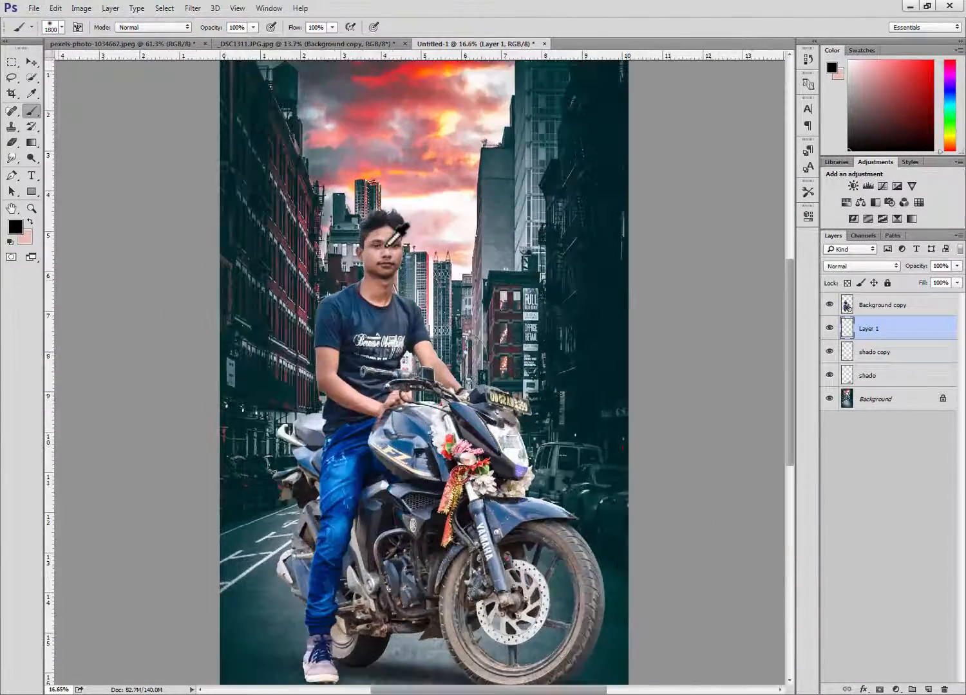
{"action": "scroll", "coordinate": [464, 317], "scroll_direction": "down", "scroll_amount": 9}
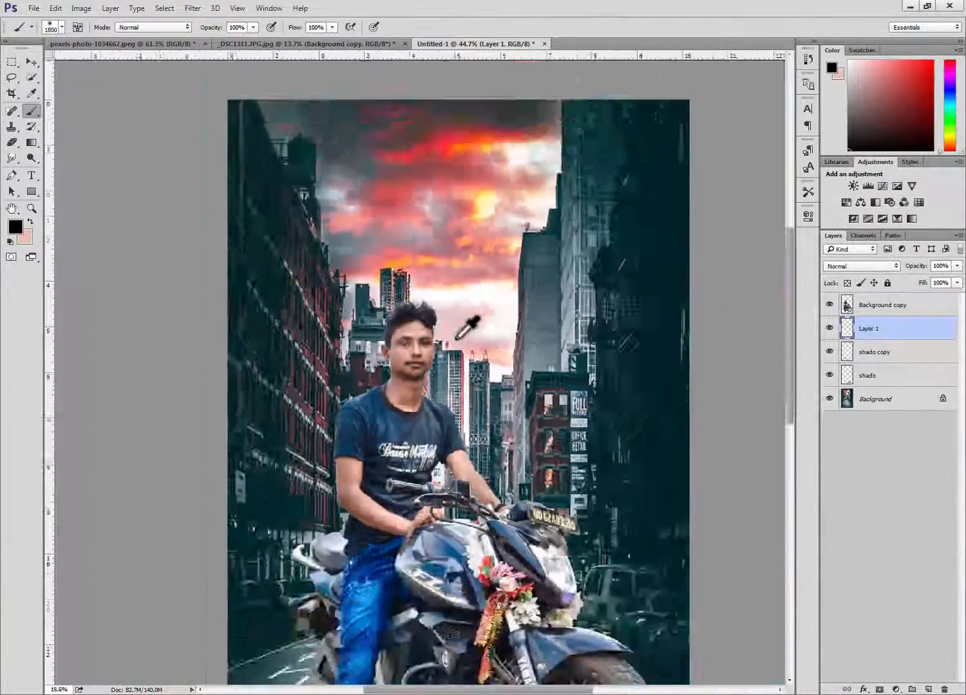
{"action": "right_click", "coordinate": [867, 307]}
{"action": "left_click", "coordinate": [605, 508]}
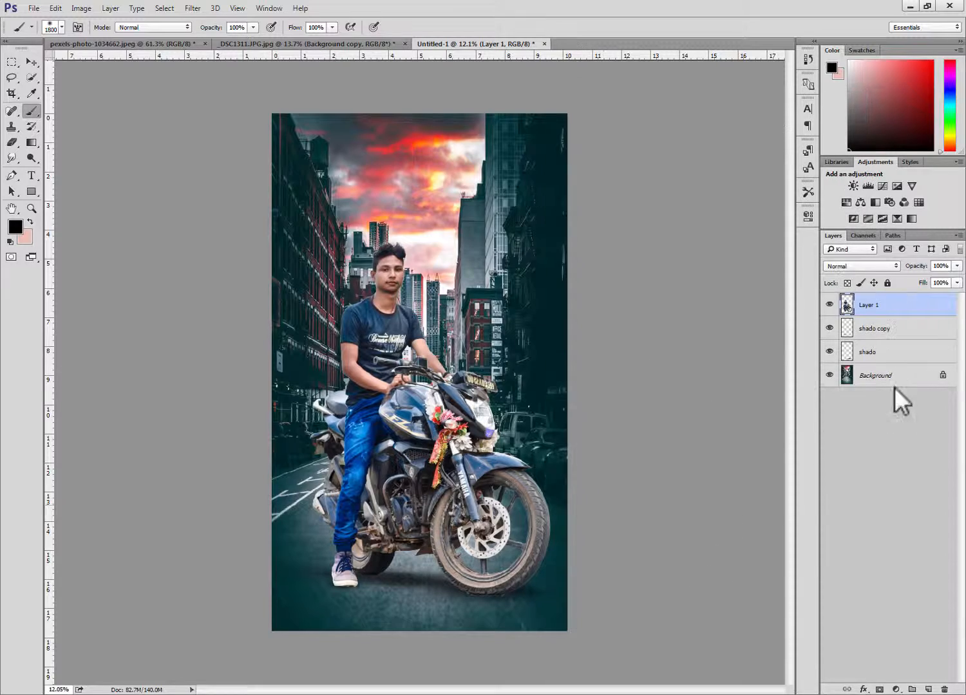
{"action": "right_click", "coordinate": [874, 309]}
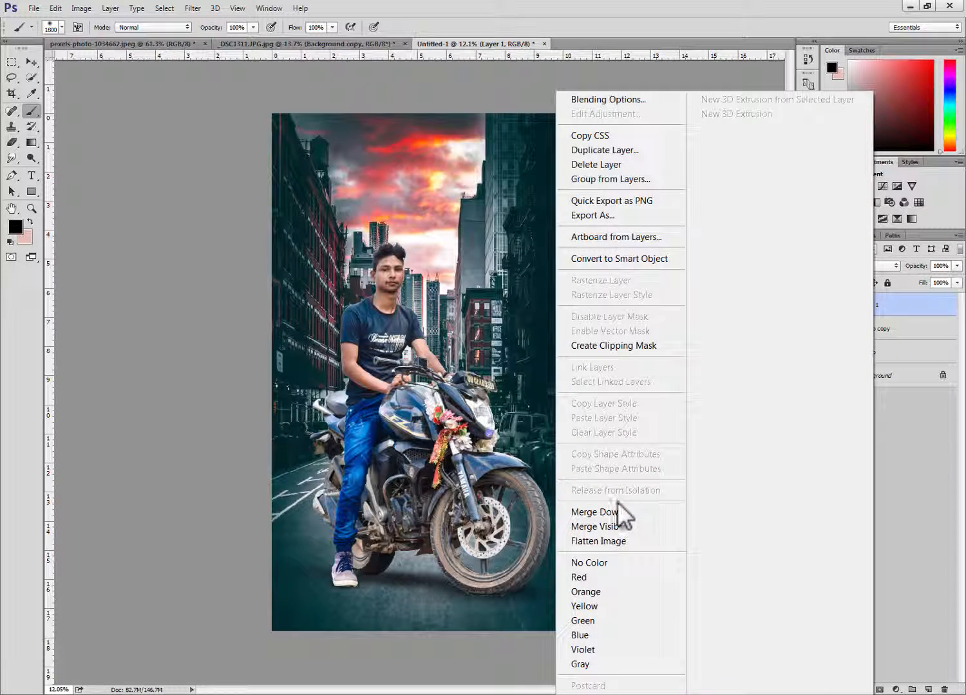
{"action": "left_click", "coordinate": [616, 511]}
{"action": "right_click", "coordinate": [885, 306]}
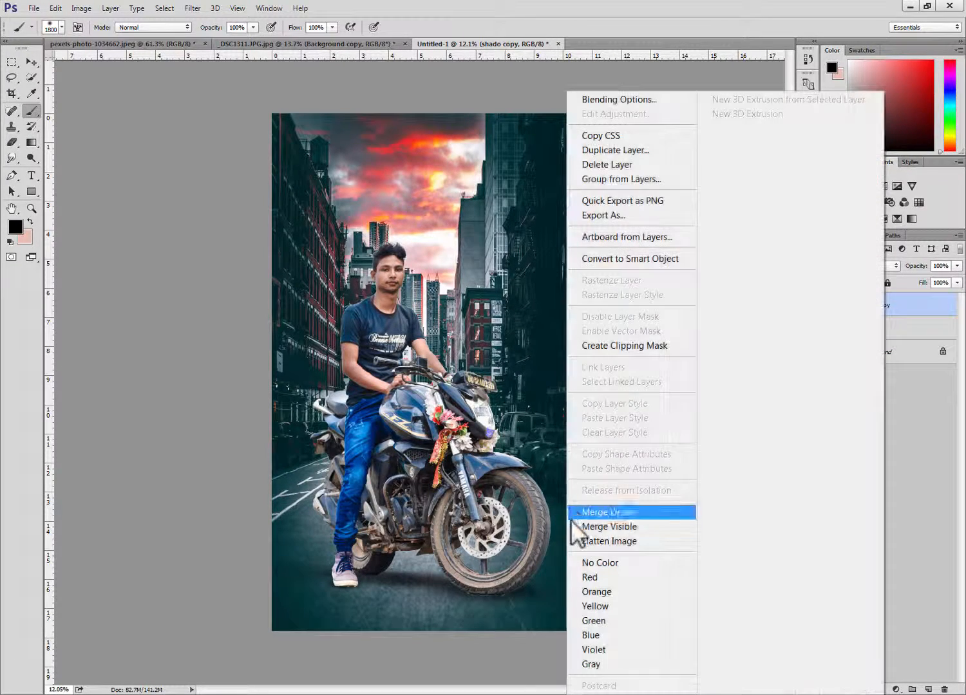
{"action": "left_click", "coordinate": [584, 512]}
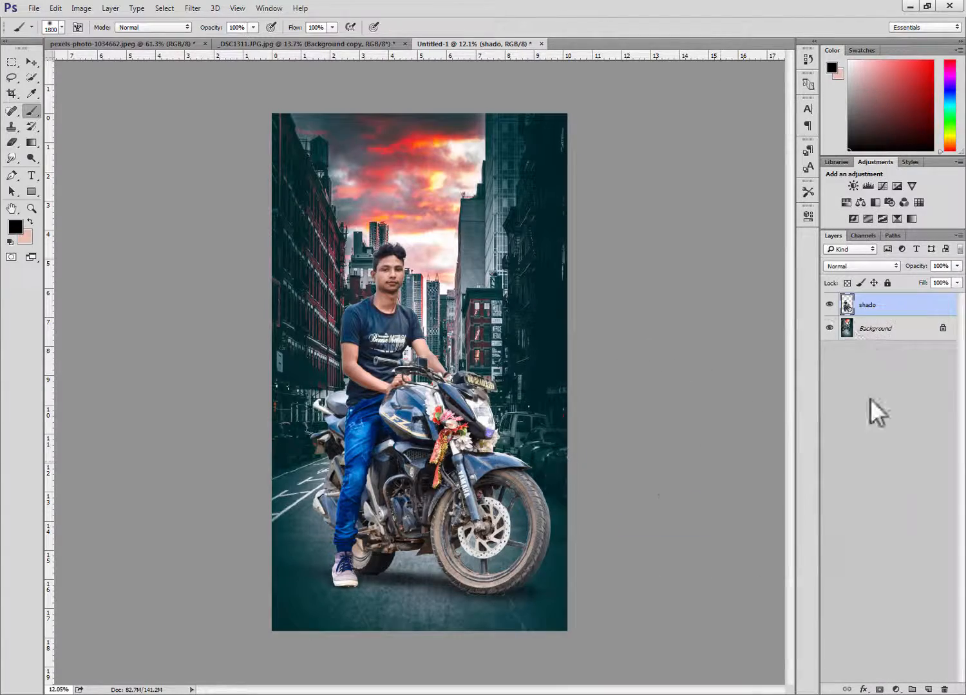
- Examine the merged composite closely around the wheels, the ground shadows and the rider's face
{"action": "scroll", "coordinate": [470, 496], "scroll_direction": "up", "scroll_amount": 7}
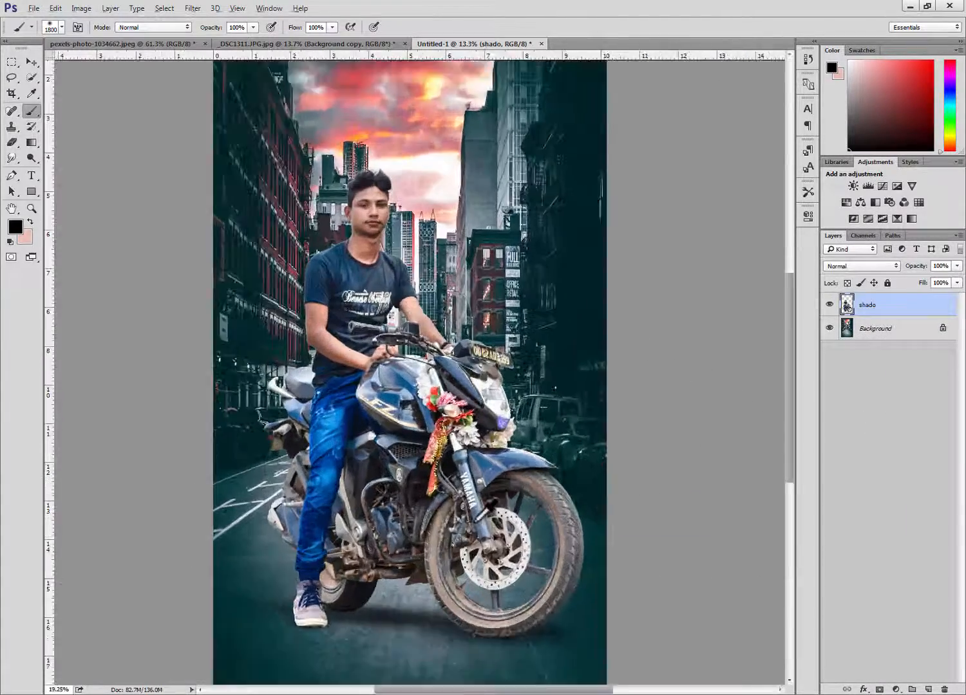
{"action": "scroll", "coordinate": [523, 499], "scroll_direction": "down", "scroll_amount": 8}
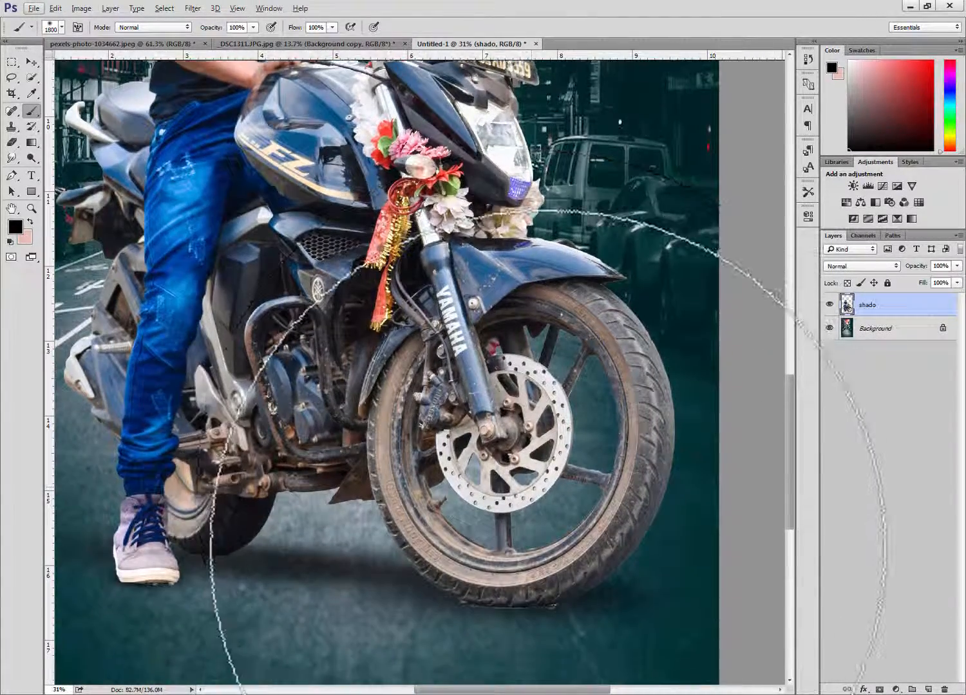
{"action": "scroll", "coordinate": [215, 438], "scroll_direction": "up", "scroll_amount": 5}
{"action": "scroll", "coordinate": [215, 438], "scroll_direction": "down", "scroll_amount": 8}
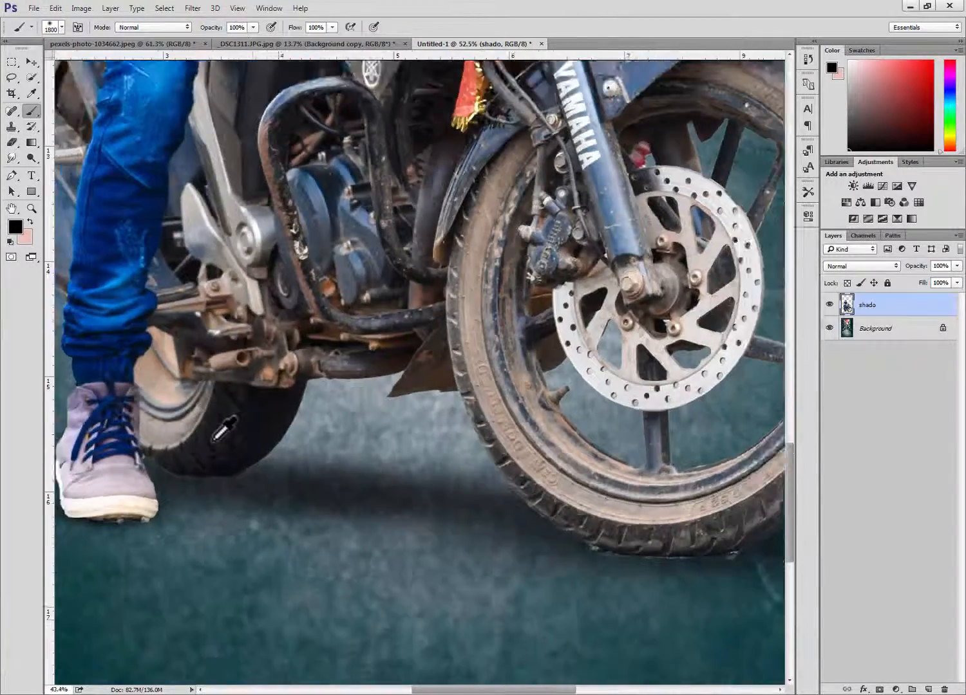
{"action": "scroll", "coordinate": [386, 309], "scroll_direction": "down", "scroll_amount": 4}
{"action": "scroll", "coordinate": [386, 309], "scroll_direction": "up", "scroll_amount": 8}
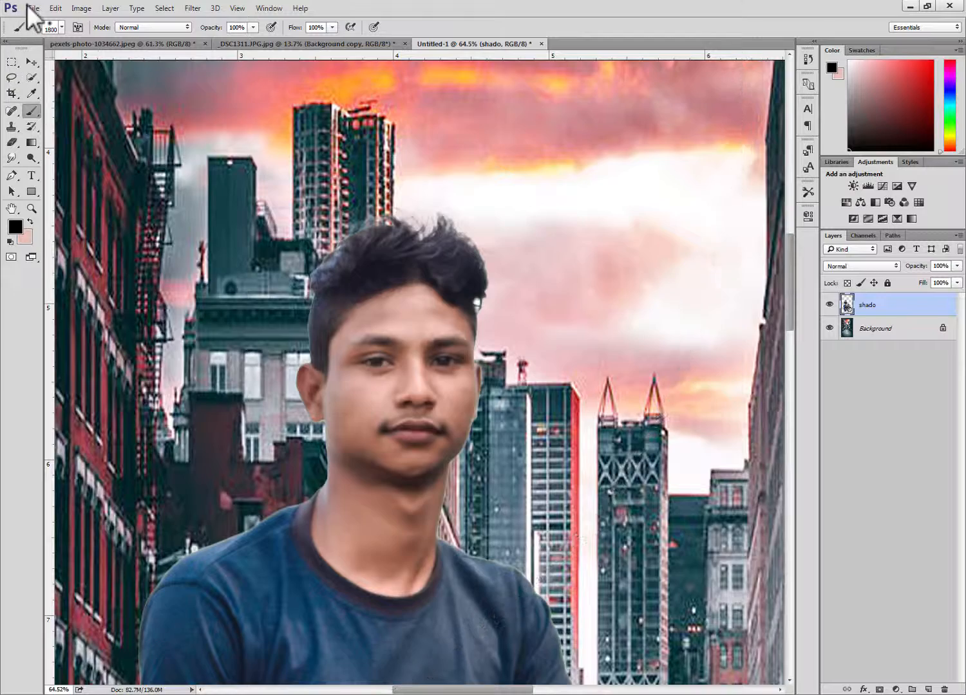
- Open hairbynsb31-750x1024 from the picture folder on New Volume (B:)
{"action": "left_click", "coordinate": [33, 8]}
{"action": "left_click", "coordinate": [45, 39]}
{"action": "left_click", "coordinate": [69, 311]}
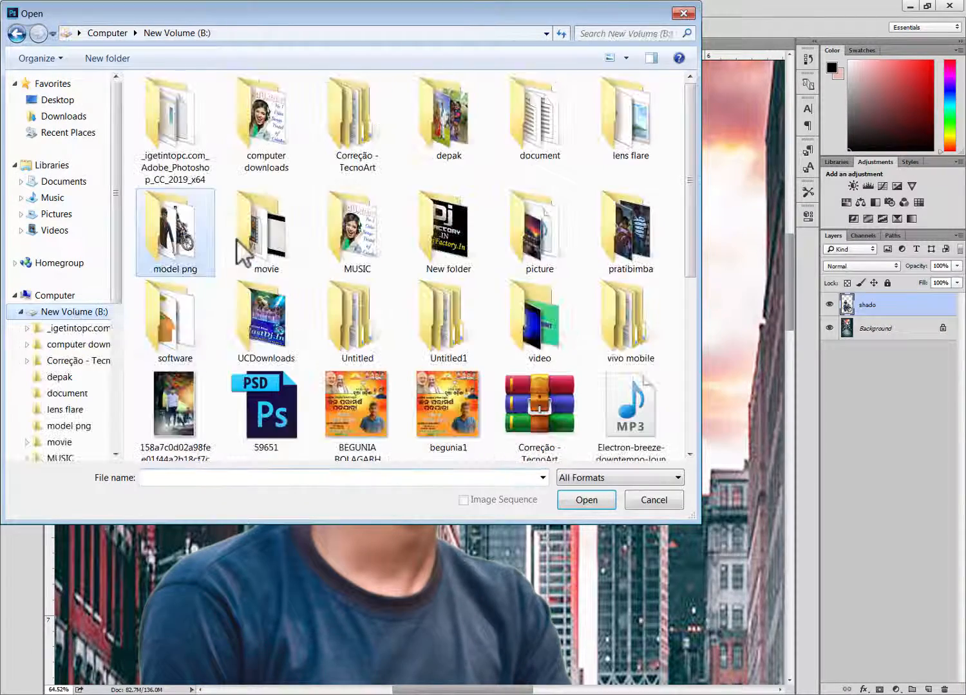
{"action": "double_click", "coordinate": [506, 252]}
{"action": "left_click", "coordinate": [529, 253]}
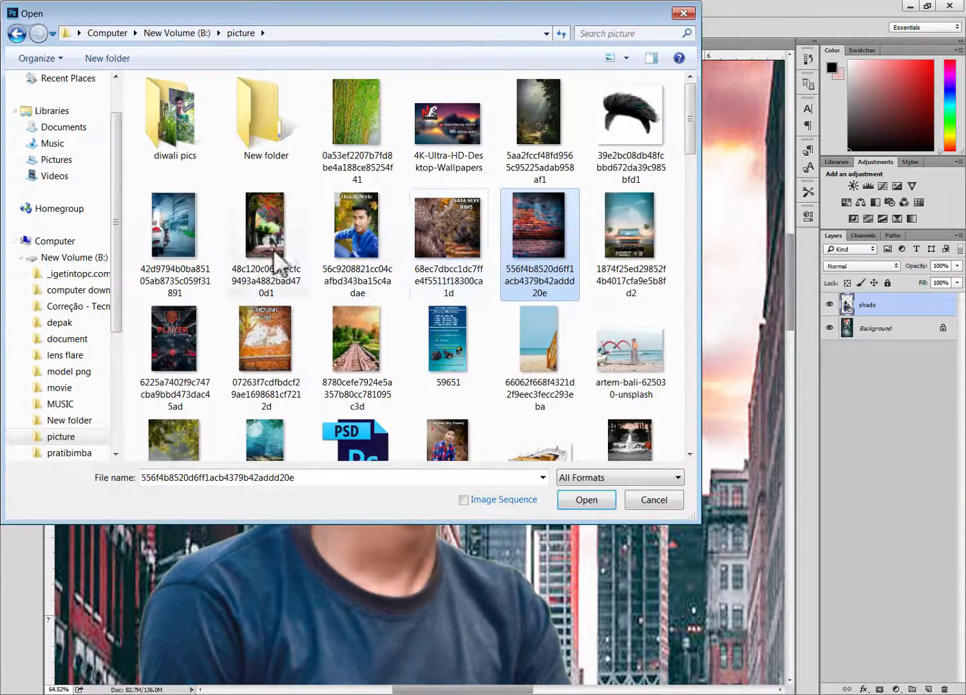
{"action": "scroll", "coordinate": [540, 264], "scroll_direction": "down", "scroll_amount": 4}
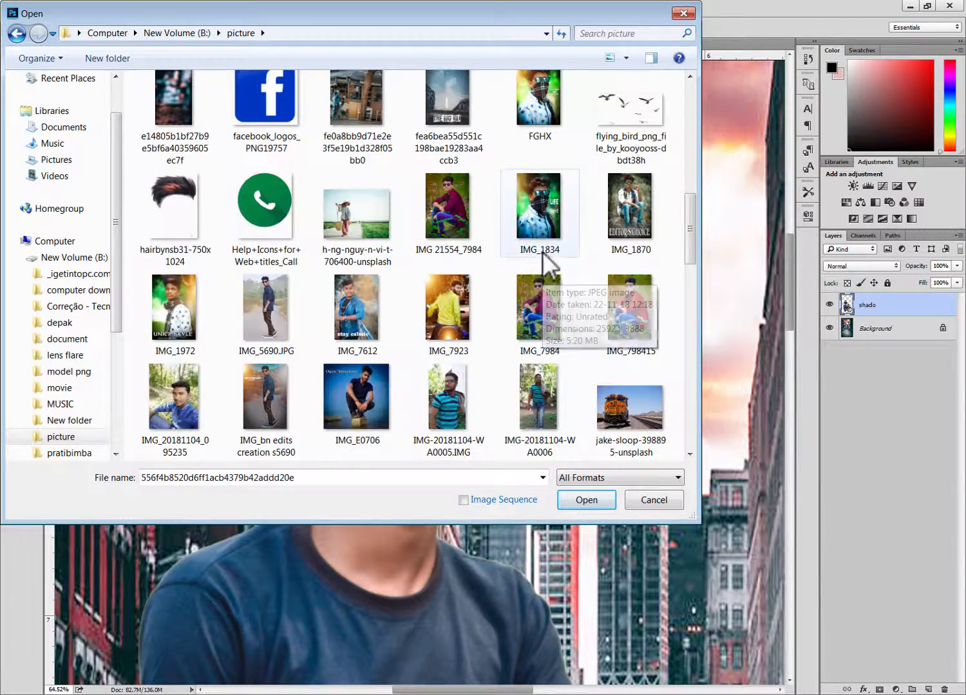
{"action": "double_click", "coordinate": [177, 199]}
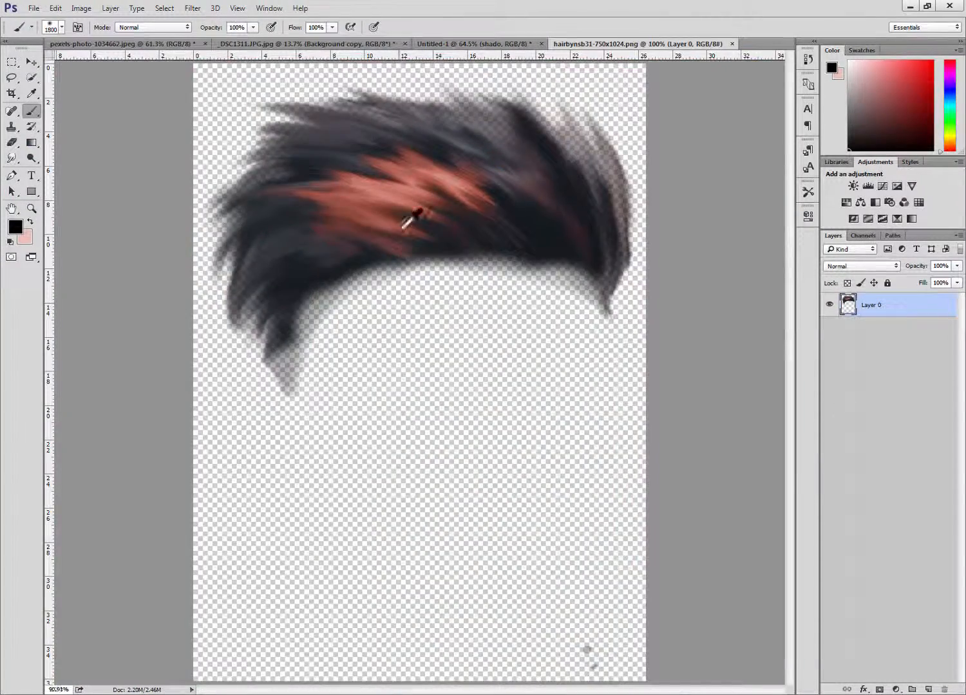
- Copy the hair image into Untitled-1 as a new layer placed over the rider's head
{"action": "scroll", "coordinate": [412, 219], "scroll_direction": "down", "scroll_amount": 5}
{"action": "left_click", "coordinate": [32, 62]}
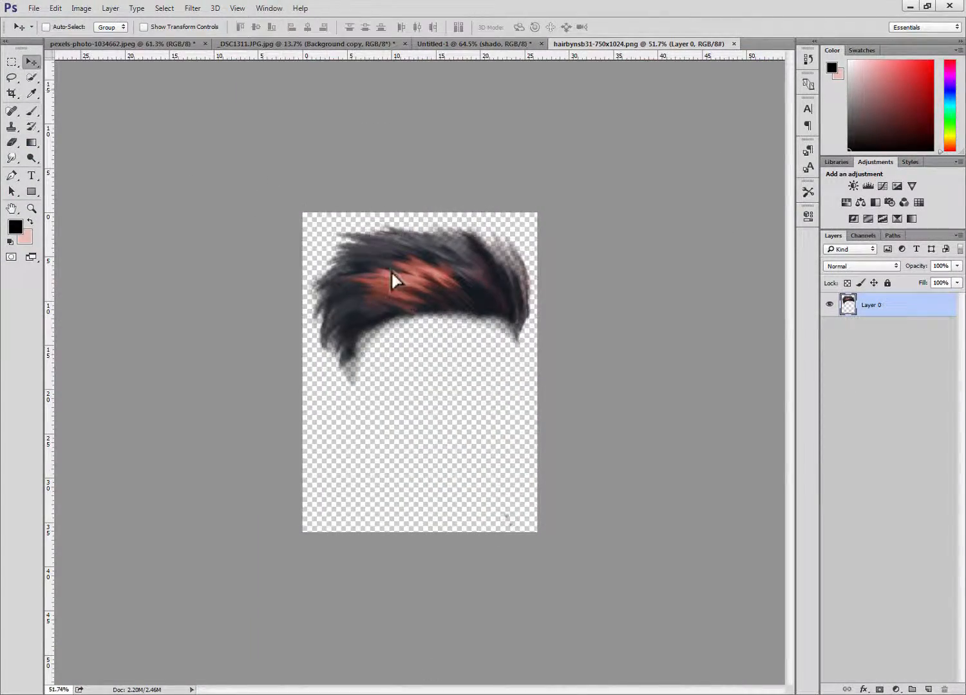
{"action": "left_click_drag", "start_coordinate": [392, 273], "coordinate": [377, 54]}
{"action": "left_click_drag", "start_coordinate": [435, 41], "coordinate": [431, 271]}
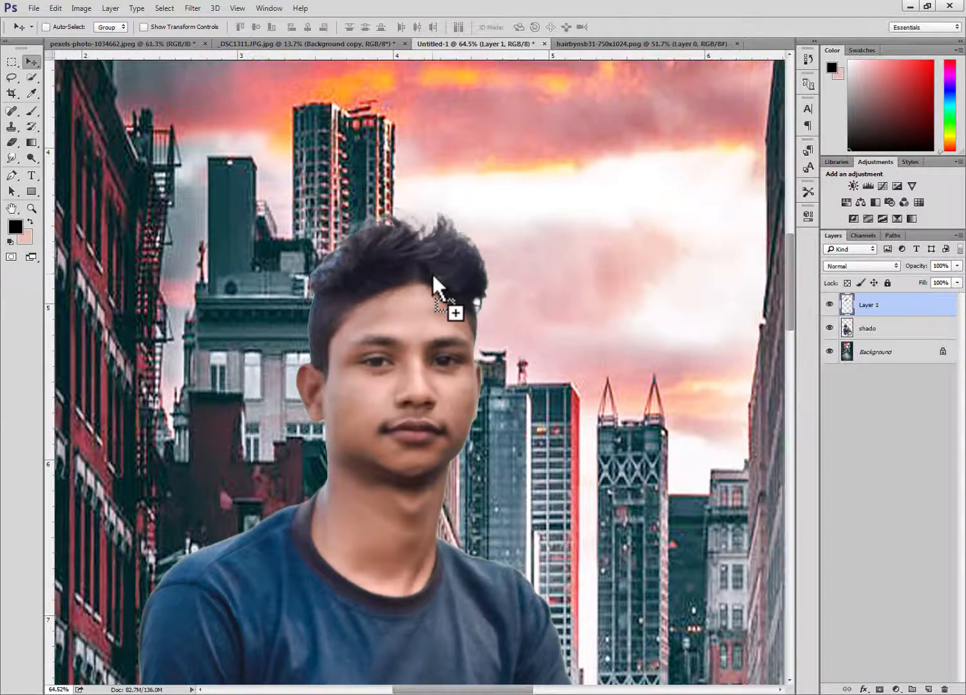
{"action": "scroll", "coordinate": [431, 272], "scroll_direction": "down", "scroll_amount": 6}
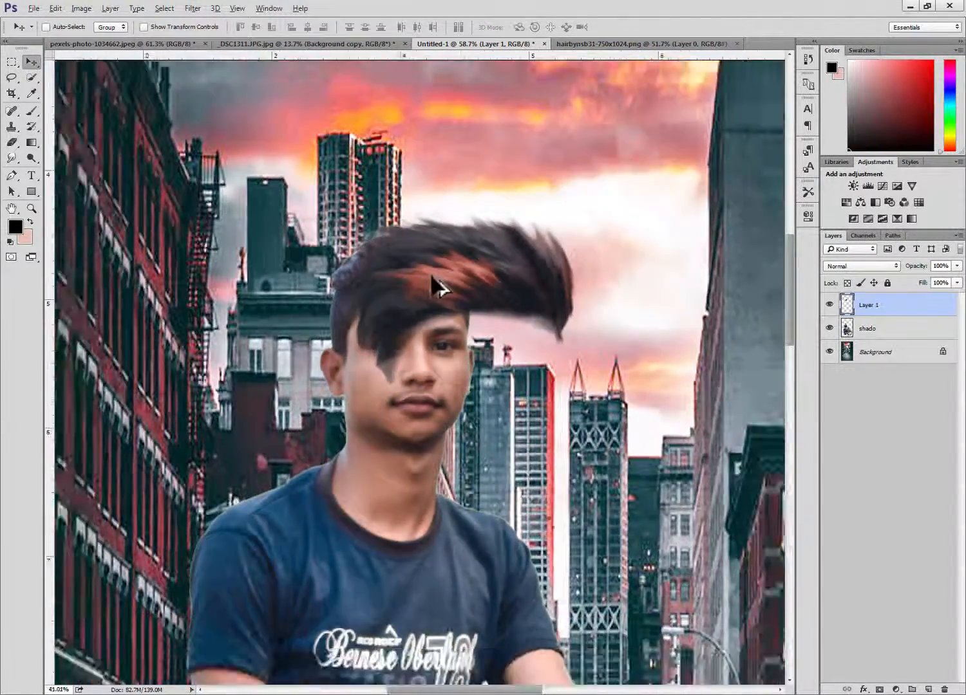
- Scale the hair layer down to about 47% of its width and height
{"action": "key", "text": "ctrl+t"}
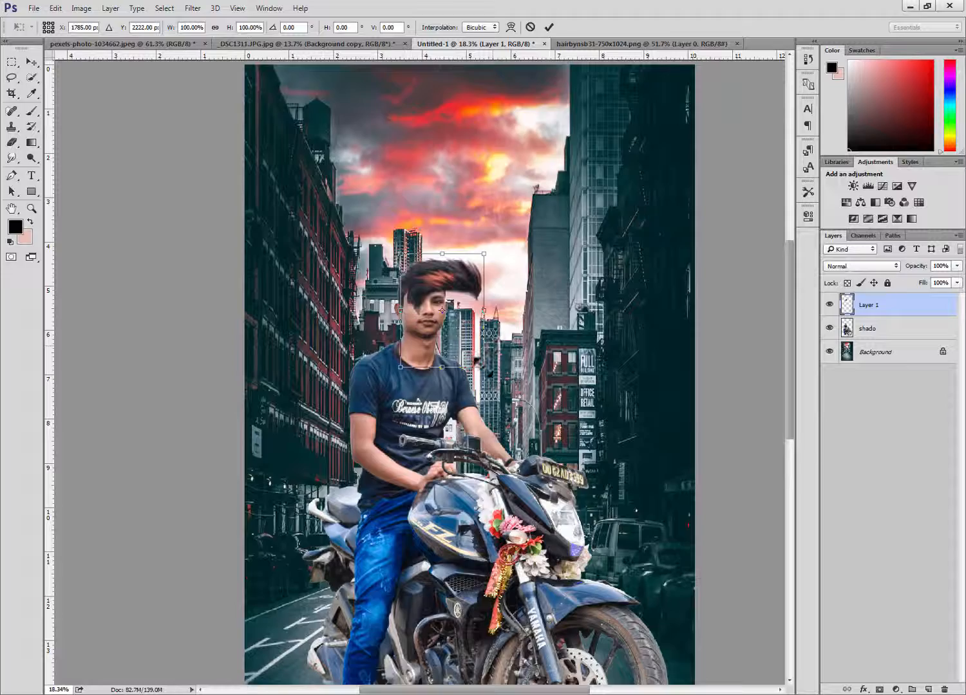
{"action": "left_click_drag", "start_coordinate": [482, 368], "coordinate": [444, 320]}
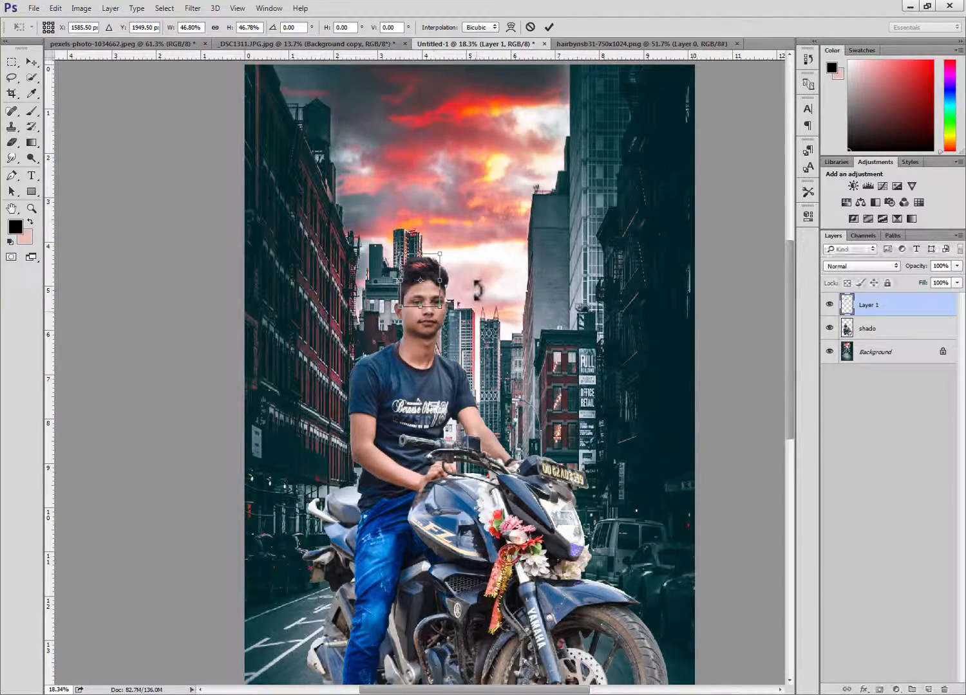
{"action": "key", "text": "Return"}
- Enlarge the hair layer to about 163% width and 165% height and fit it over the rider's own hair
{"action": "scroll", "coordinate": [451, 290], "scroll_direction": "up", "scroll_amount": 6}
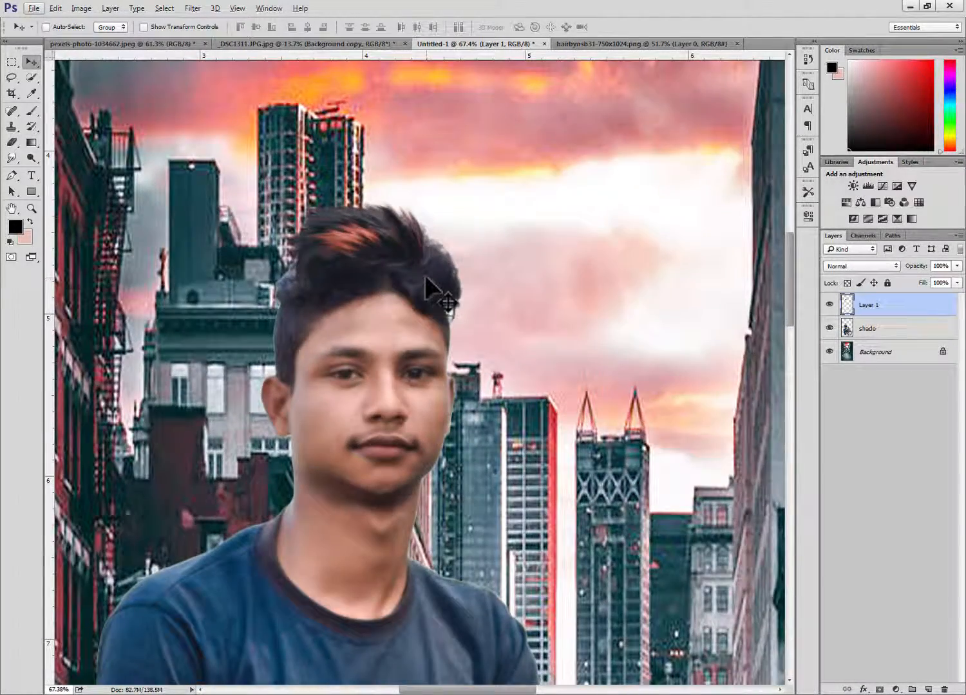
{"action": "key", "text": "ctrl+t"}
{"action": "left_click_drag", "start_coordinate": [411, 316], "coordinate": [410, 326]}
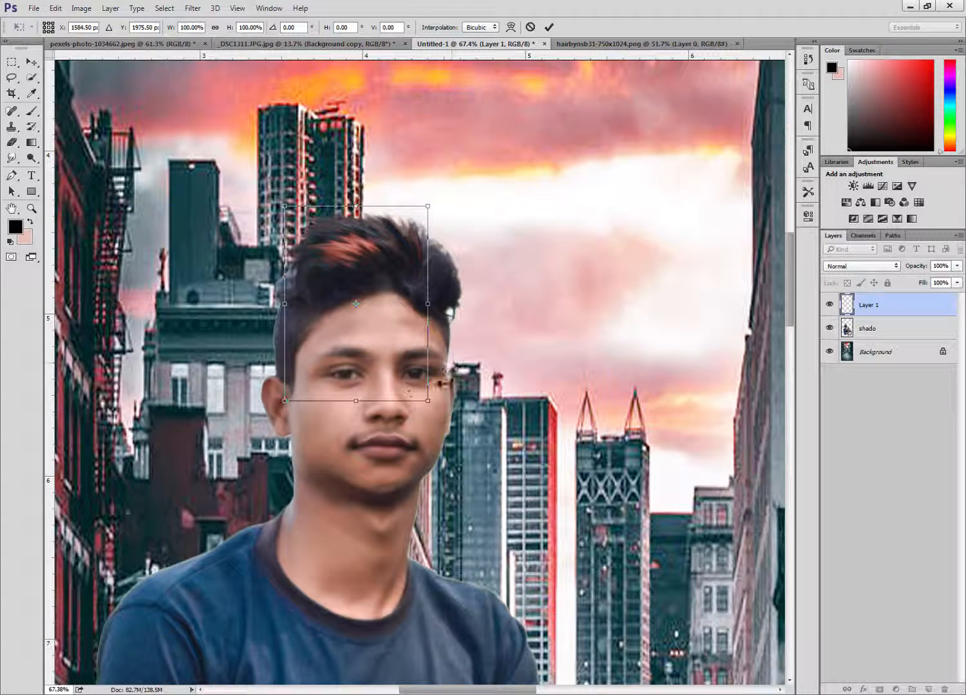
{"action": "left_click_drag", "start_coordinate": [428, 399], "coordinate": [450, 481]}
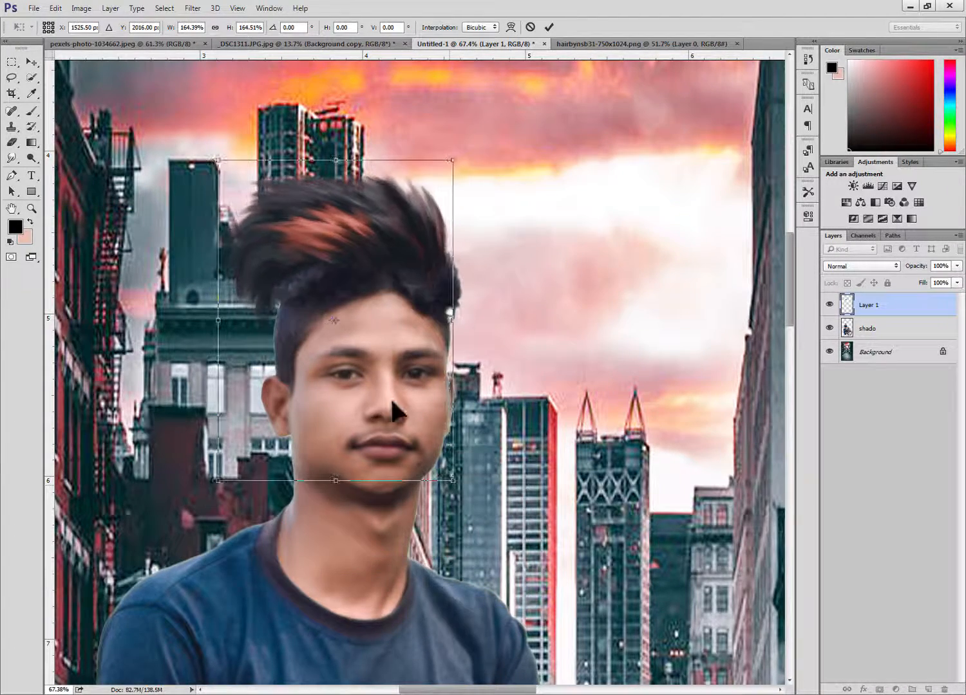
{"action": "left_click_drag", "start_coordinate": [390, 397], "coordinate": [400, 407]}
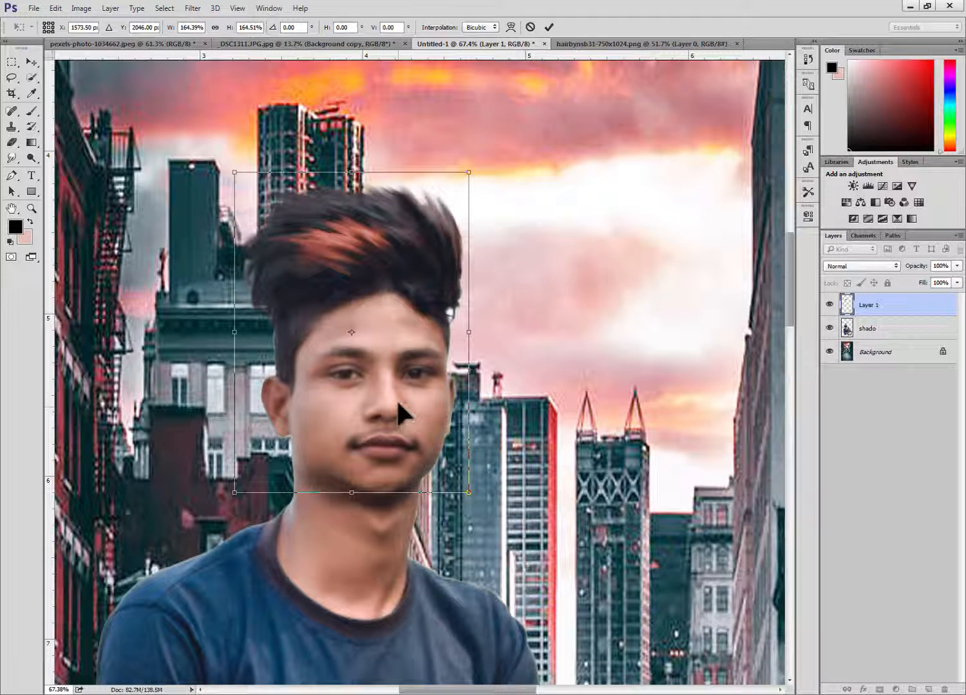
{"action": "left_click_drag", "start_coordinate": [466, 331], "coordinate": [465, 332]}
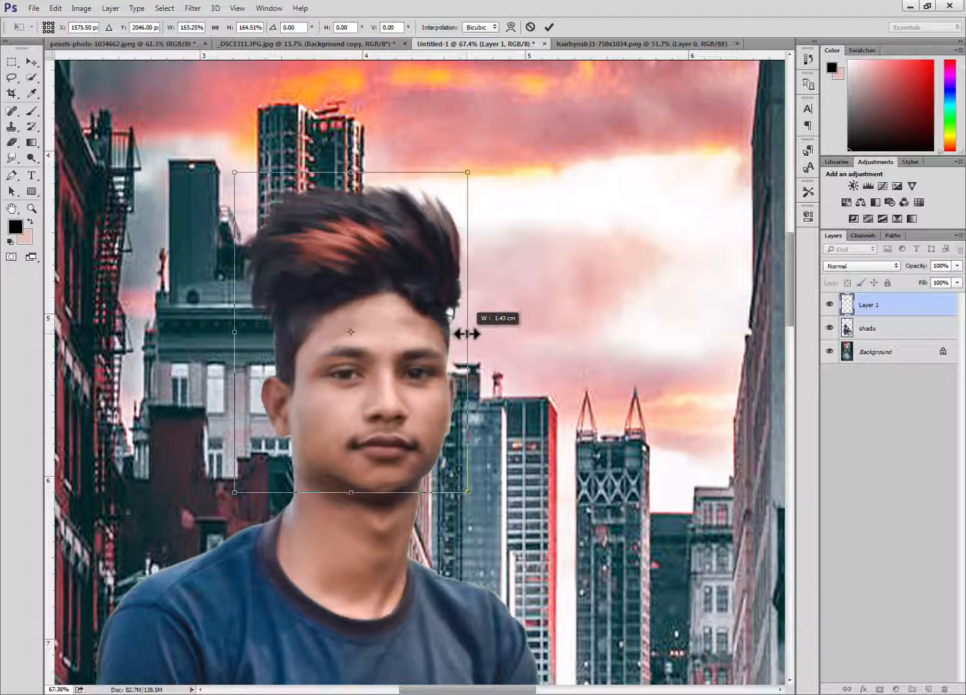
{"action": "key", "text": "Return"}
- Merge the hair layer down into the shado layer
{"action": "key", "text": "ctrl+0"}
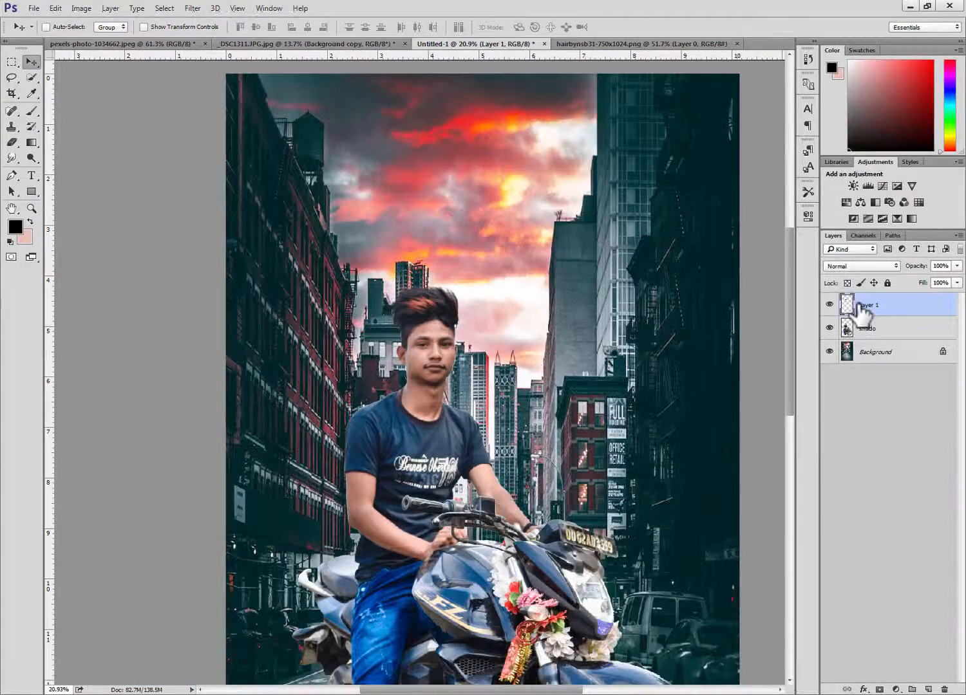
{"action": "right_click", "coordinate": [861, 313]}
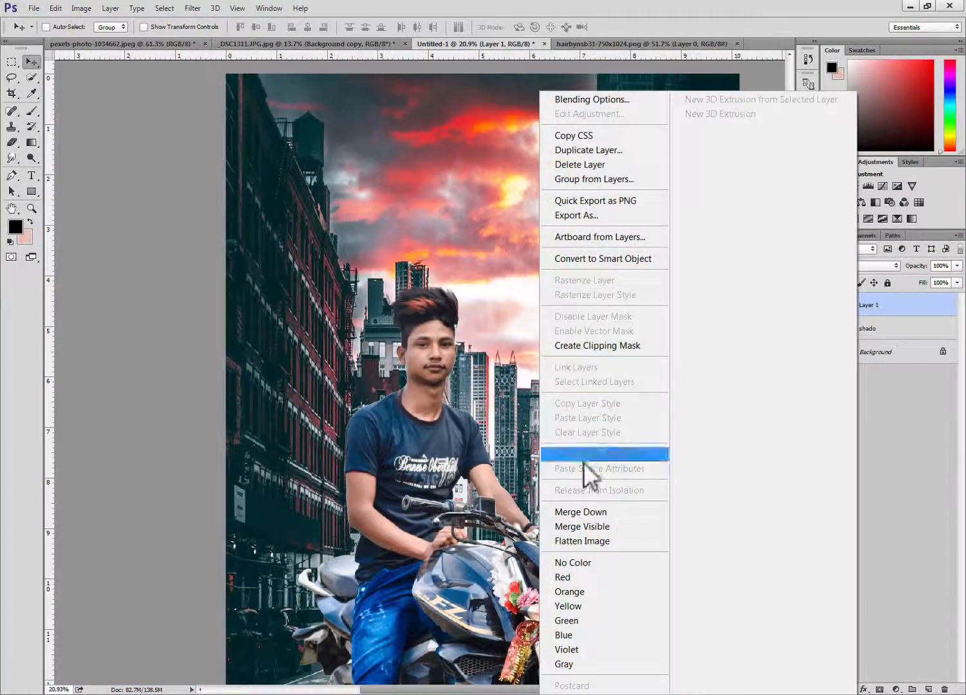
{"action": "left_click", "coordinate": [584, 512]}
{"action": "scroll", "coordinate": [348, 330], "scroll_direction": "up", "scroll_amount": 6}
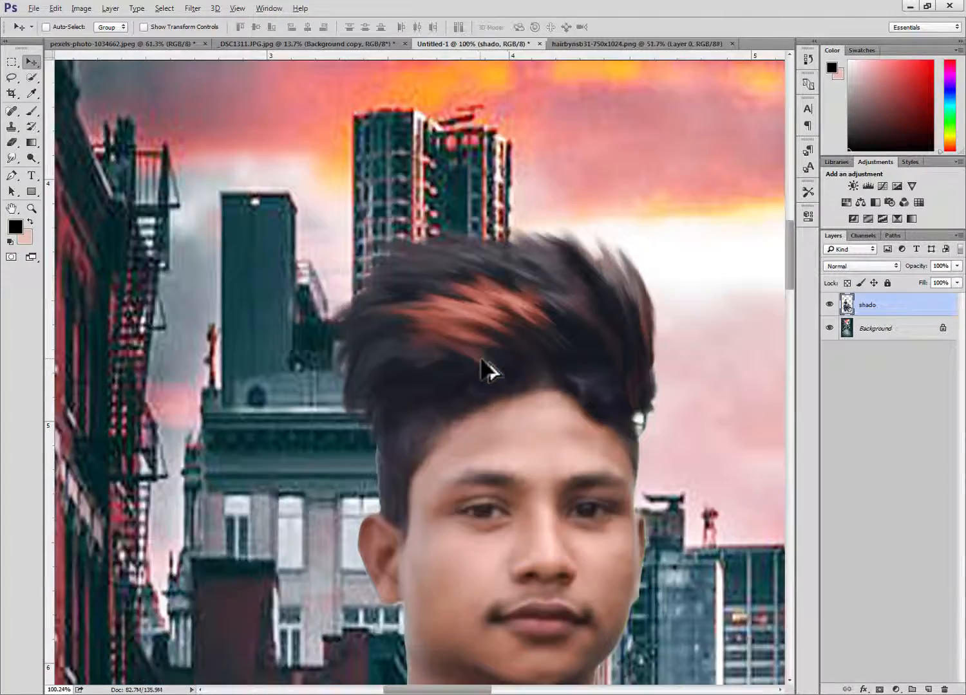
{"action": "scroll", "coordinate": [487, 371], "scroll_direction": "down", "scroll_amount": 3}
{"action": "scroll", "coordinate": [474, 425], "scroll_direction": "down", "scroll_amount": 5}
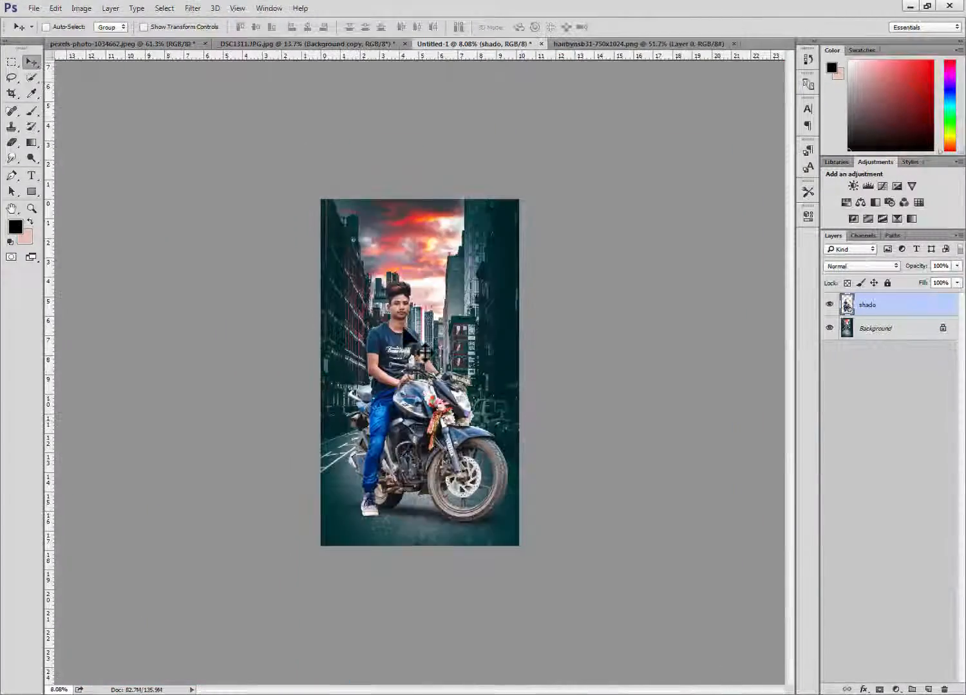
- Start the Camera Raw Filter on the shado layer and slightly raise Exposure and Clarity
{"action": "left_click", "coordinate": [191, 9]}
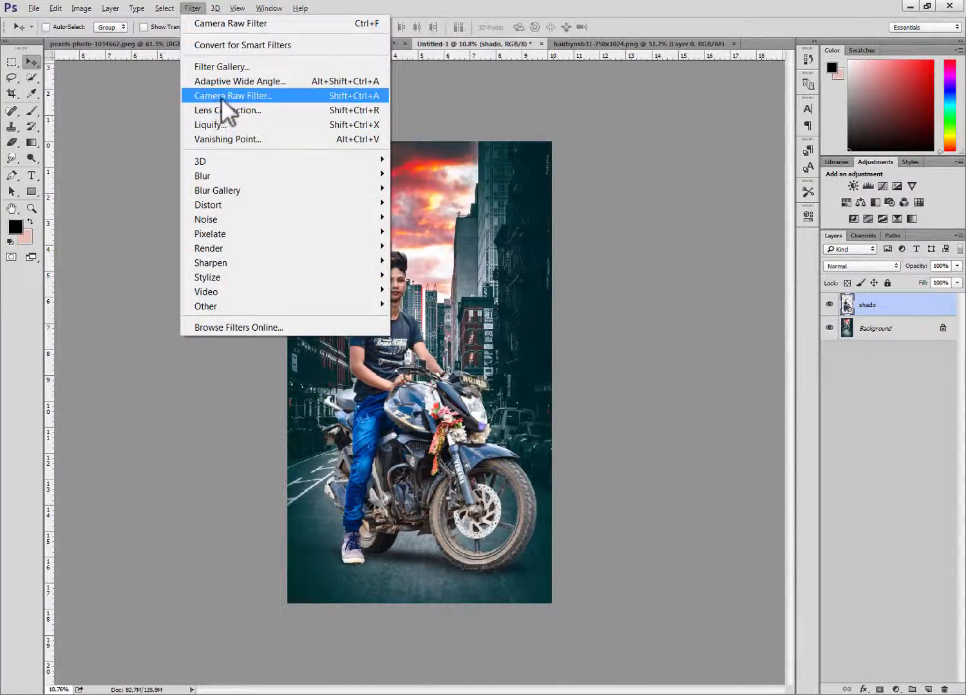
{"action": "left_click", "coordinate": [222, 96]}
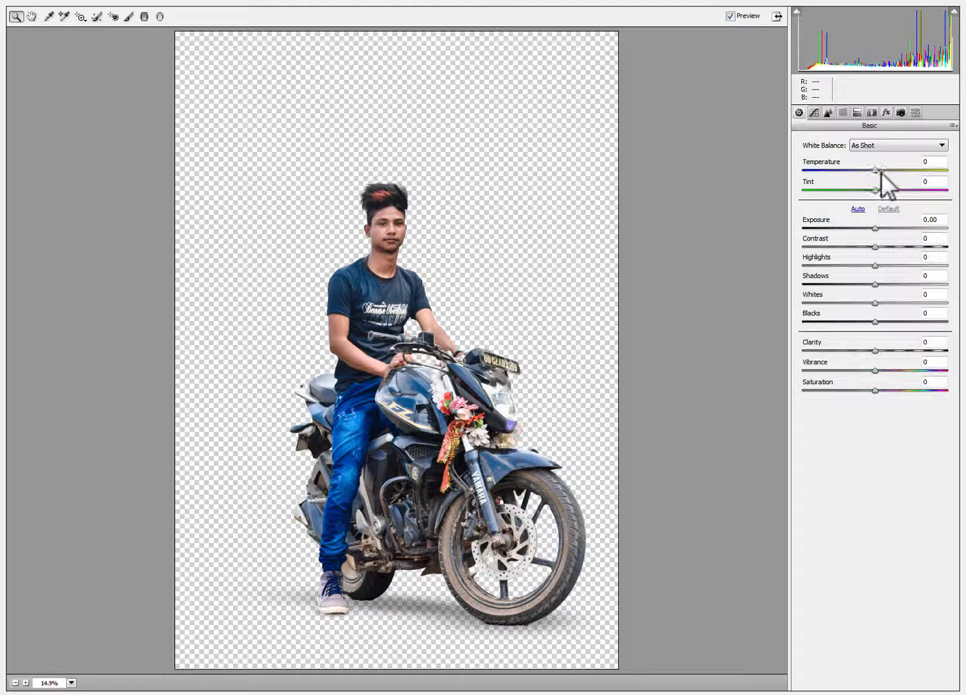
{"action": "left_click_drag", "start_coordinate": [874, 229], "coordinate": [880, 227]}
{"action": "left_click_drag", "start_coordinate": [875, 350], "coordinate": [884, 351]}
- Add a little luminance noise reduction and adjust the parametric tone curve in its brighter tones
{"action": "left_click", "coordinate": [828, 113]}
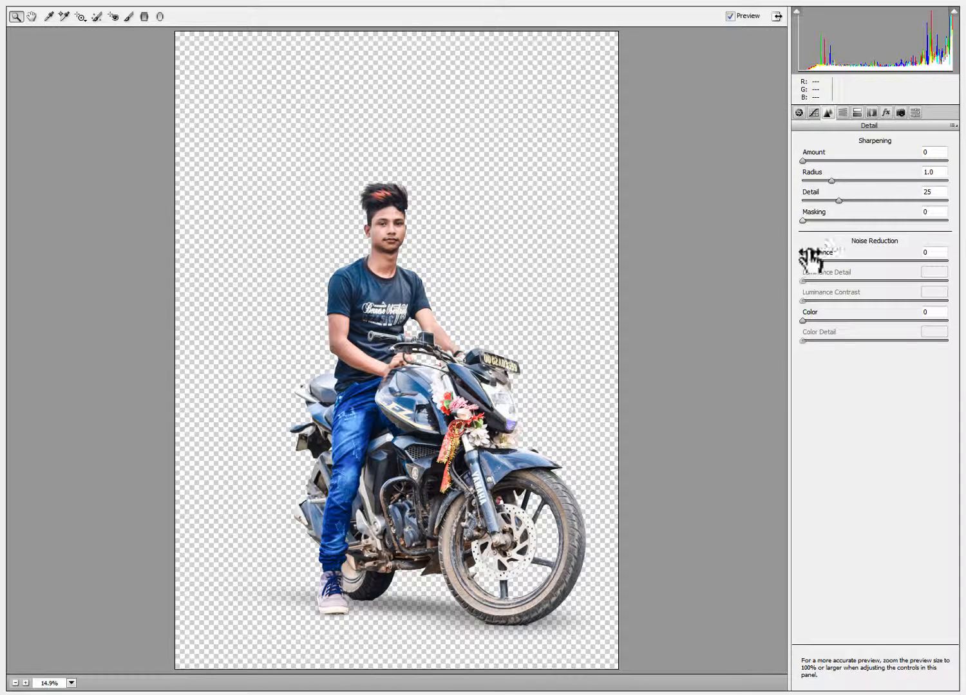
{"action": "left_click_drag", "start_coordinate": [806, 258], "coordinate": [810, 261]}
{"action": "left_click", "coordinate": [814, 114]}
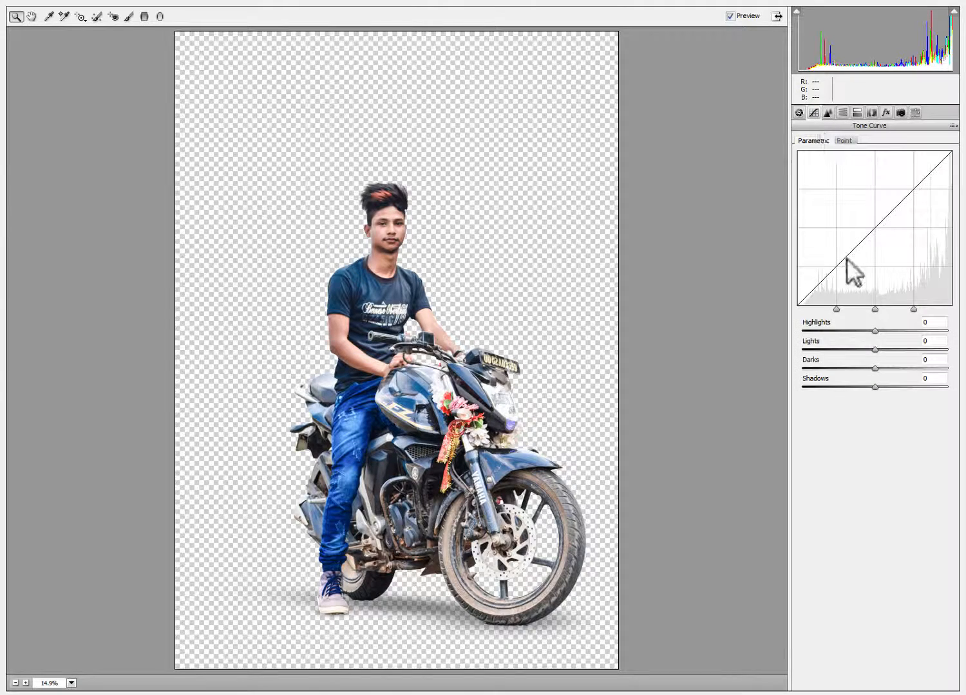
{"action": "left_click_drag", "start_coordinate": [874, 330], "coordinate": [874, 355]}
- Raise the saturation of the Blues to +74 in the HSL adjustments
{"action": "left_click", "coordinate": [843, 113]}
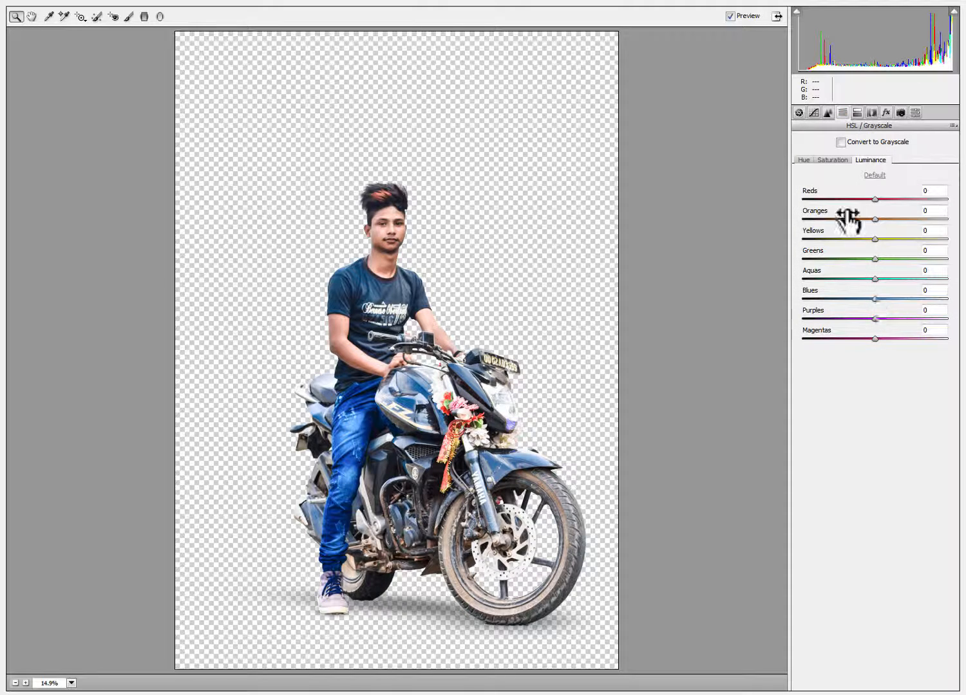
{"action": "left_click", "coordinate": [826, 160]}
{"action": "left_click_drag", "start_coordinate": [874, 297], "coordinate": [930, 298]}
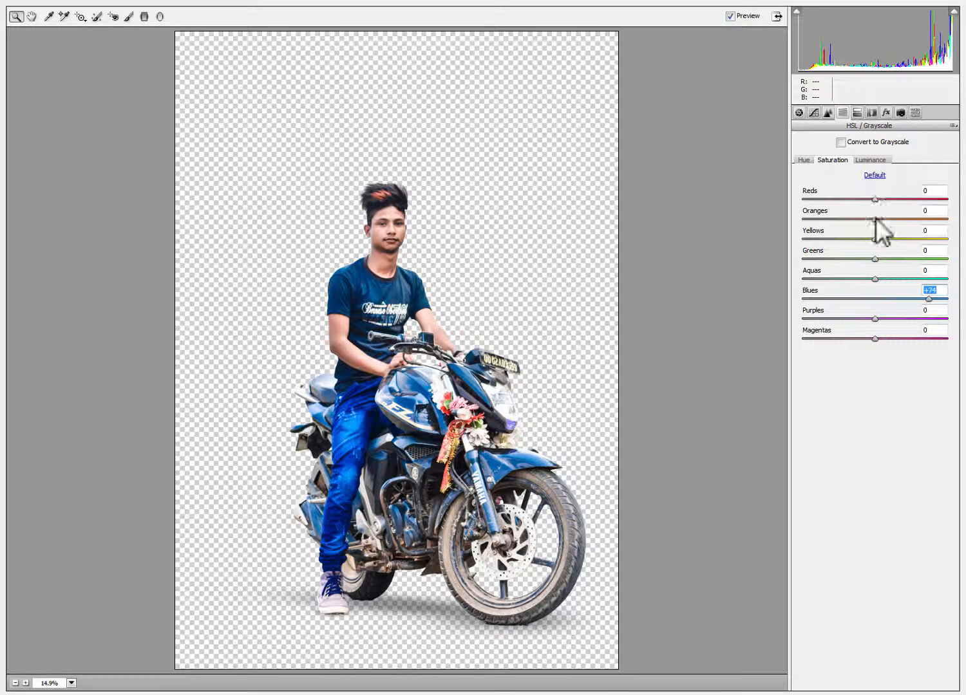
- Fine-tune the saturation and luminance of the Oranges slightly and apply the Camera Raw adjustments to the rider
{"action": "left_click_drag", "start_coordinate": [875, 219], "coordinate": [880, 217]}
{"action": "left_click", "coordinate": [874, 177]}
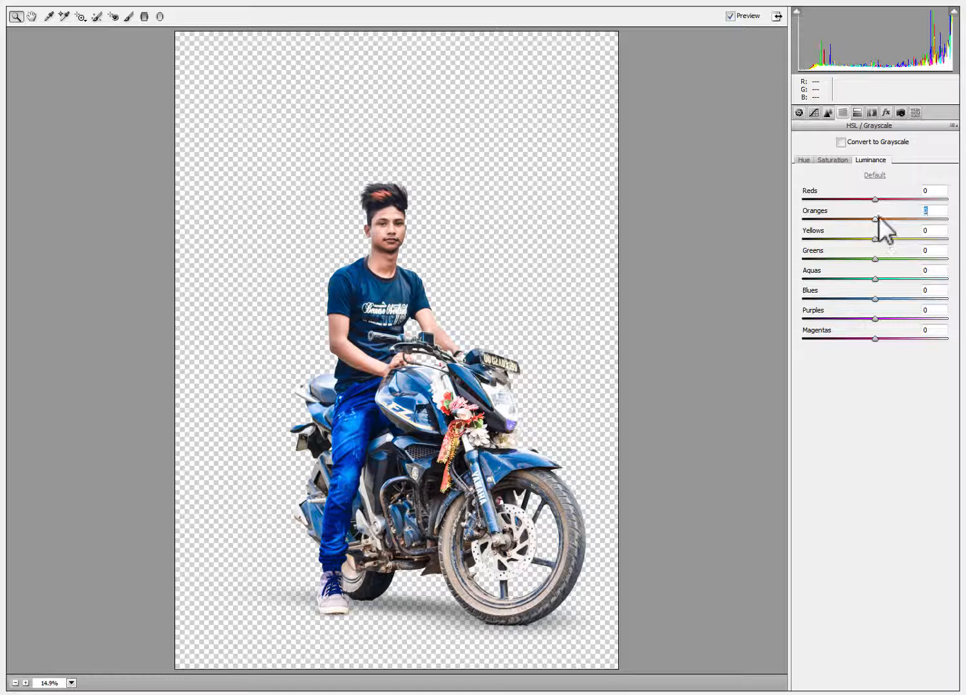
{"action": "left_click_drag", "start_coordinate": [878, 217], "coordinate": [881, 215]}
{"action": "left_click", "coordinate": [886, 113]}
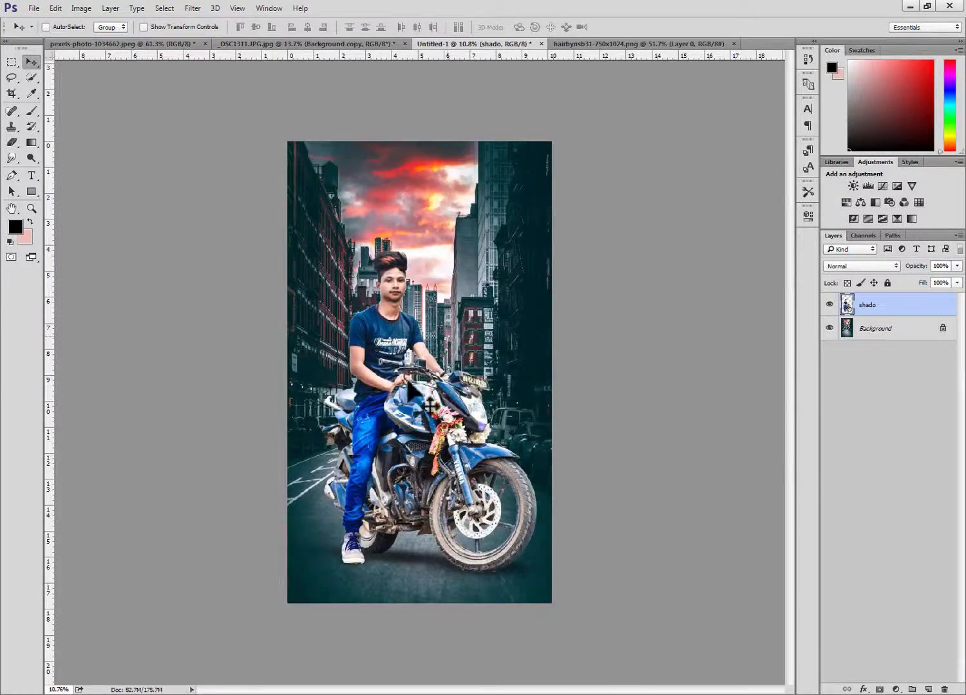
{"action": "scroll", "coordinate": [371, 254], "scroll_direction": "up", "scroll_amount": 4}
{"action": "scroll", "coordinate": [425, 223], "scroll_direction": "down", "scroll_amount": 5}
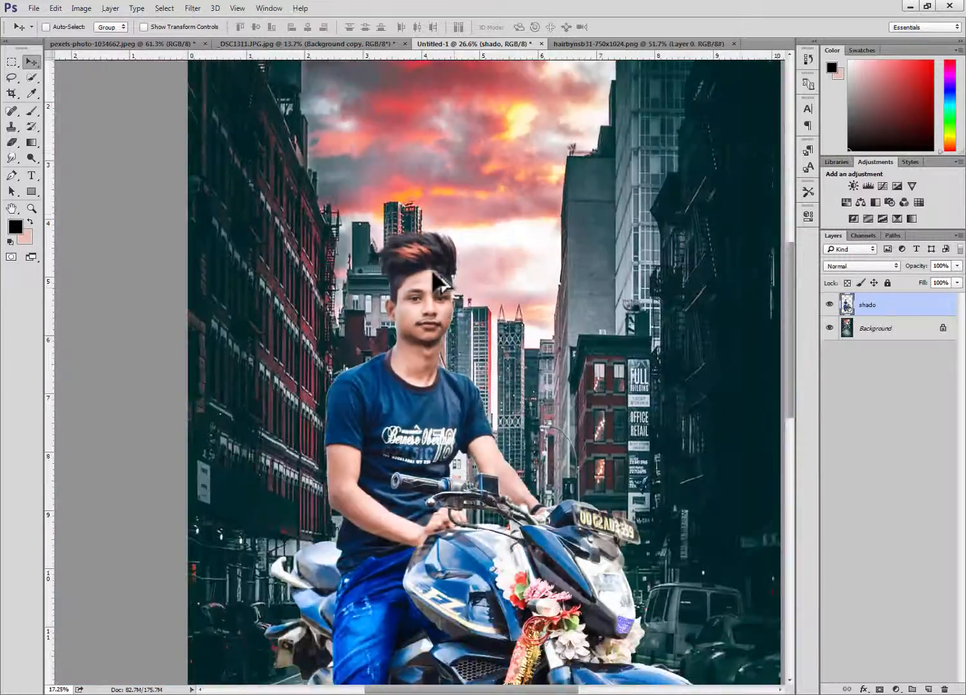
{"action": "scroll", "coordinate": [412, 293], "scroll_direction": "up", "scroll_amount": 1}
{"action": "scroll", "coordinate": [416, 313], "scroll_direction": "down", "scroll_amount": 1}
{"action": "scroll", "coordinate": [296, 354], "scroll_direction": "up", "scroll_amount": 2}
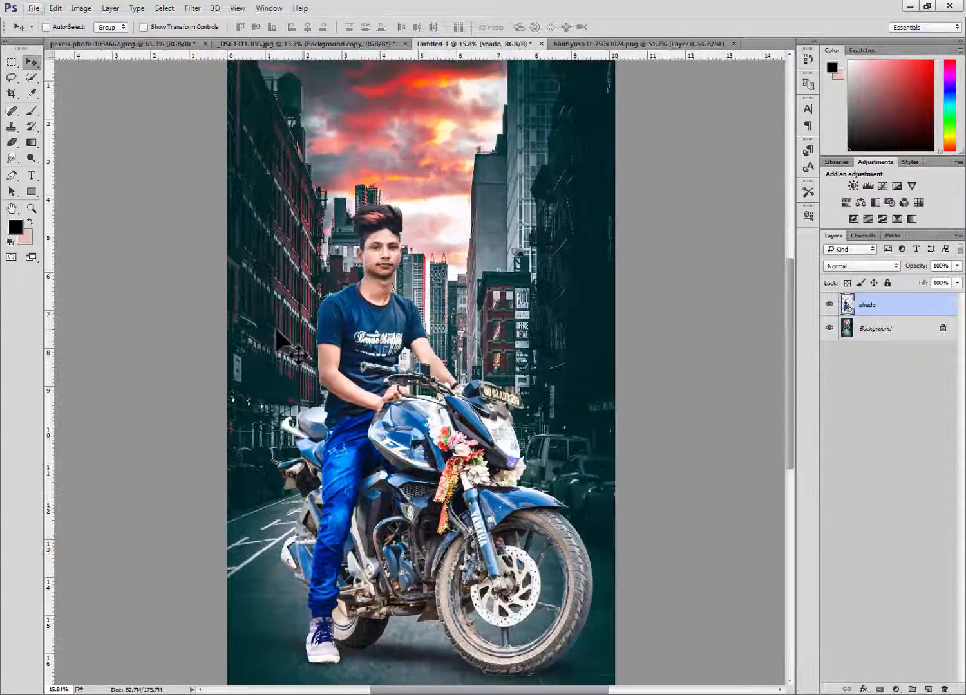
- Open the orange glow image S.R (27).jpg from the coler folder inside vivo mobile's all png mr editing folder
{"action": "left_click", "coordinate": [33, 8]}
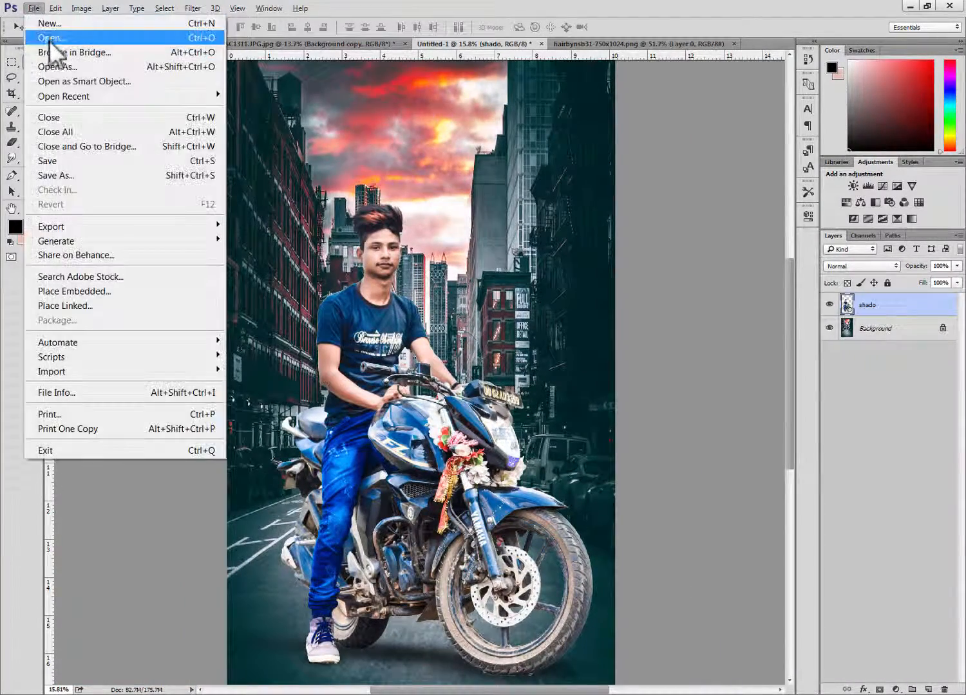
{"action": "left_click", "coordinate": [49, 36]}
{"action": "left_click", "coordinate": [64, 311]}
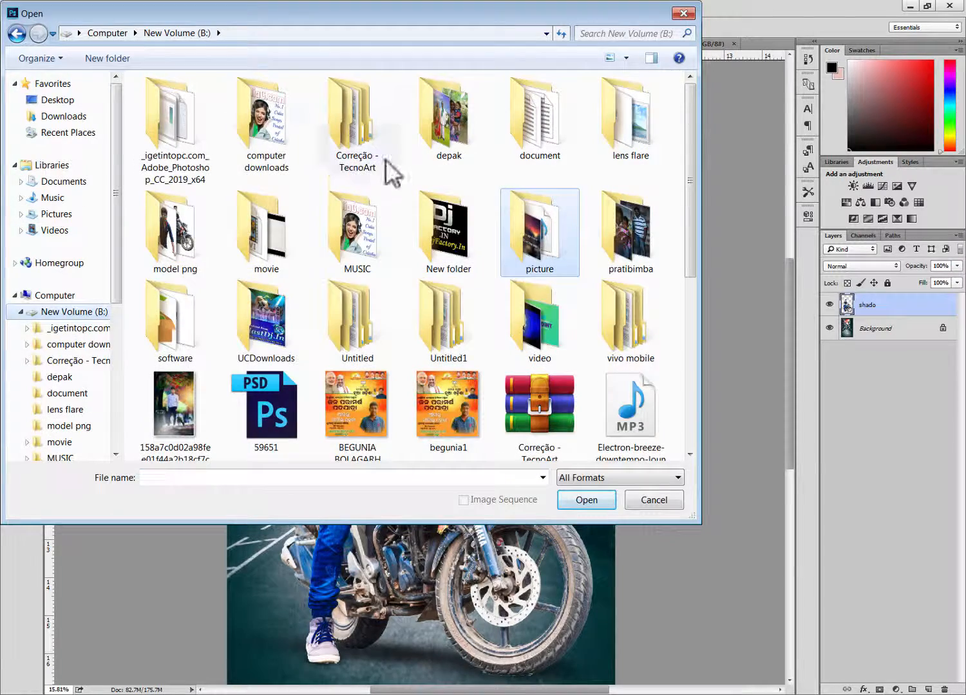
{"action": "double_click", "coordinate": [631, 319]}
{"action": "double_click", "coordinate": [483, 116]}
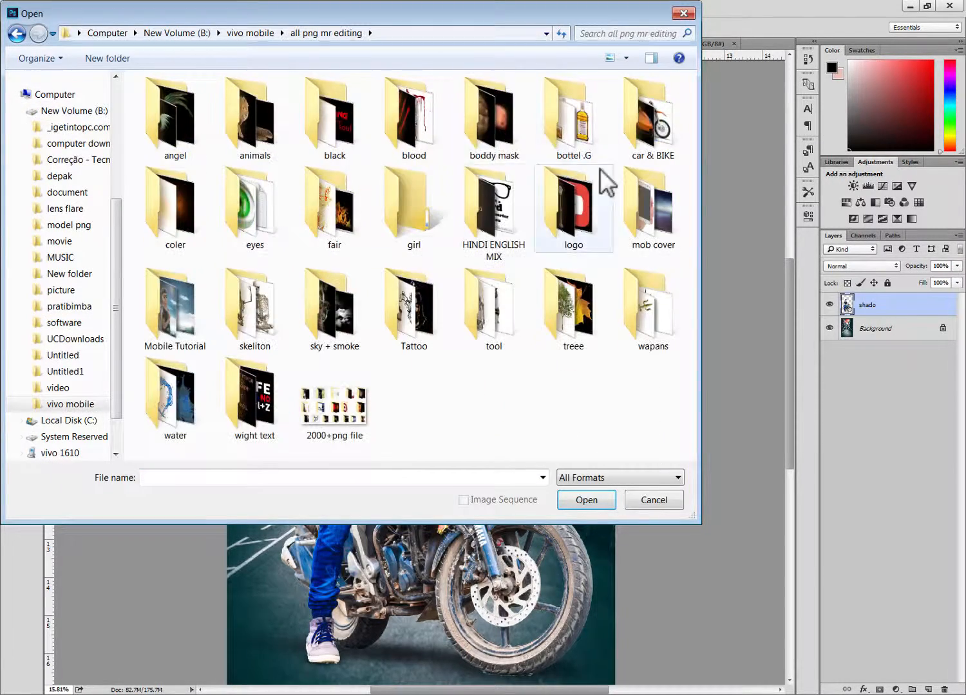
{"action": "double_click", "coordinate": [170, 235]}
{"action": "scroll", "coordinate": [515, 361], "scroll_direction": "down", "scroll_amount": 3}
{"action": "double_click", "coordinate": [469, 330]}
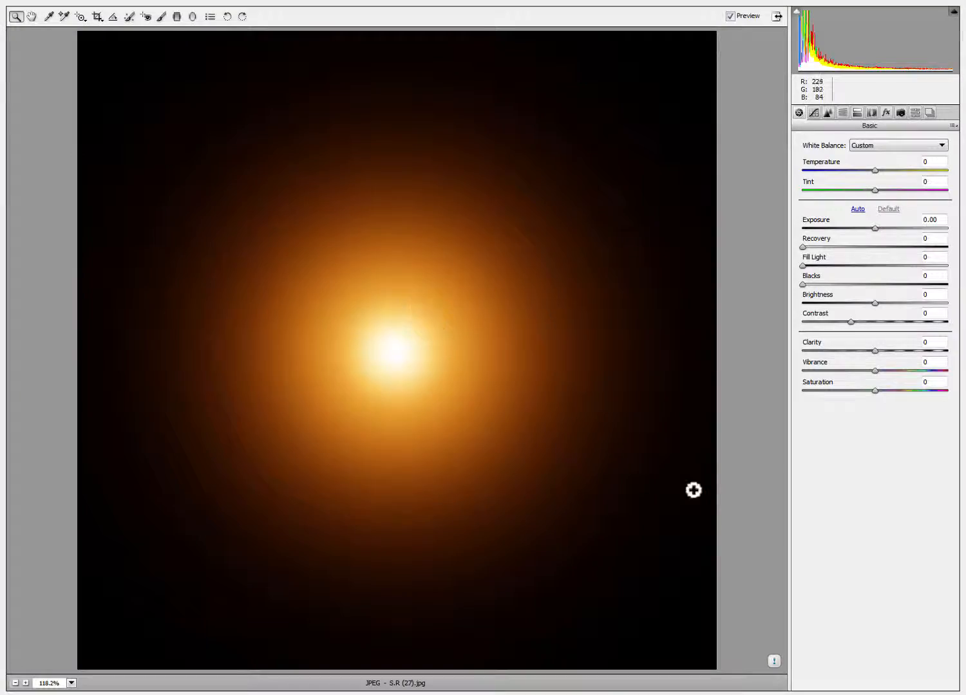
{"action": "left_click", "coordinate": [818, 690]}
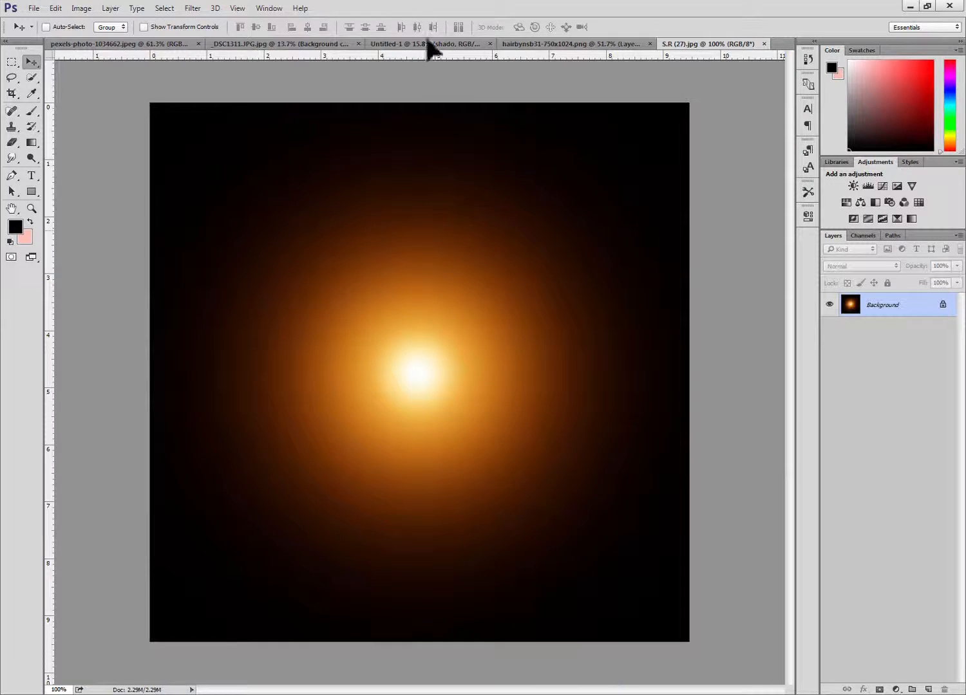
- Copy the orange glow into Untitled-1 over the motorcycle's headlight and set its blend mode to Screen
{"action": "left_click_drag", "start_coordinate": [428, 43], "coordinate": [523, 436]}
{"action": "key", "text": "ctrl+t"}
{"action": "left_click", "coordinate": [858, 267]}
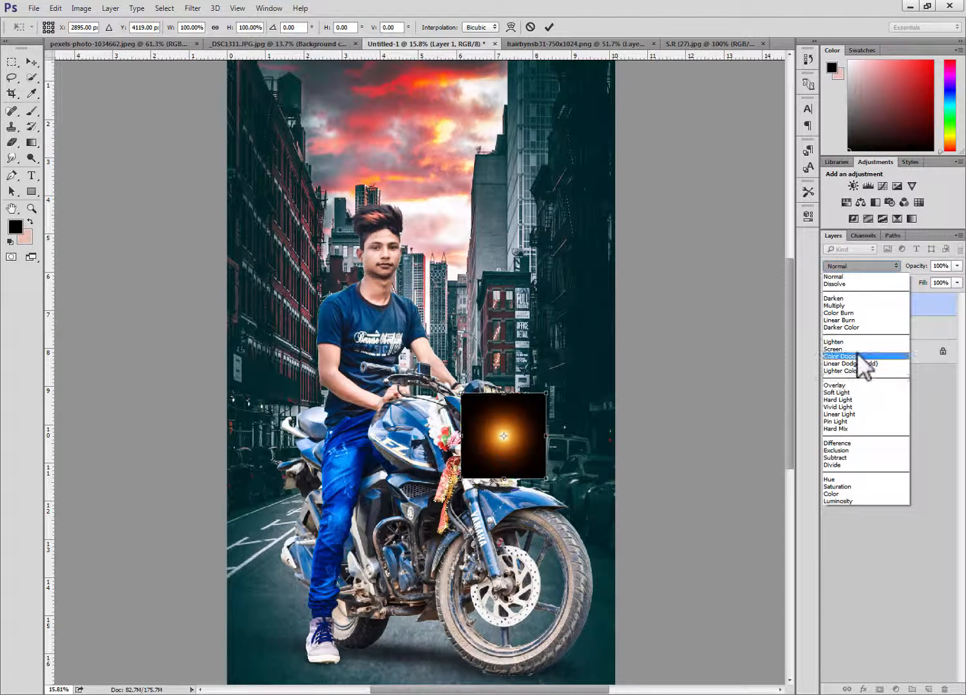
{"action": "left_click", "coordinate": [856, 355]}
{"action": "left_click", "coordinate": [847, 267]}
{"action": "left_click", "coordinate": [843, 349]}
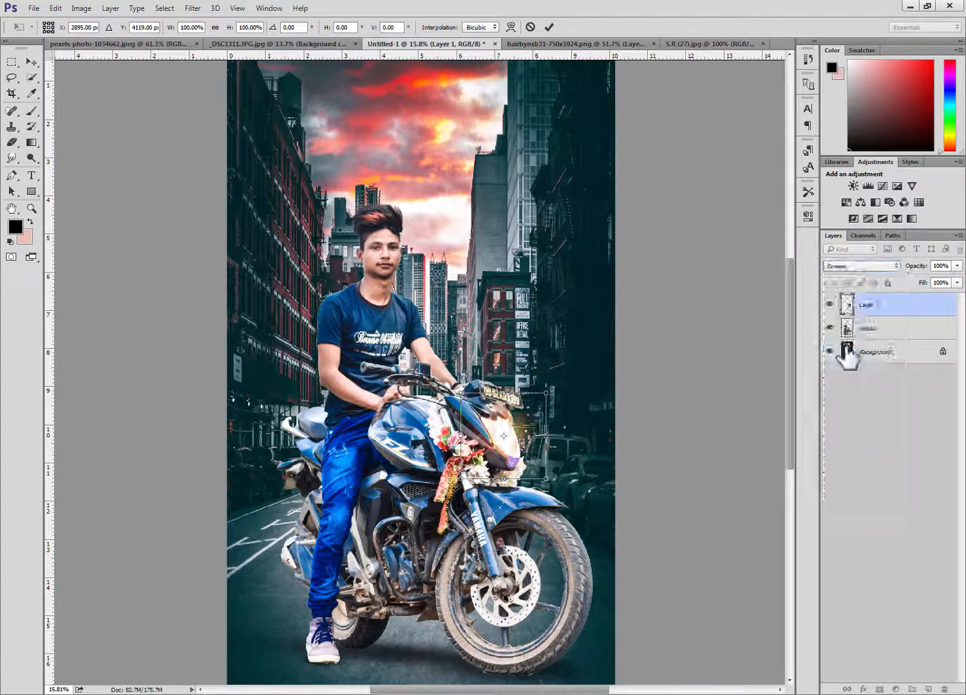
- Enlarge the orange glow to about 279% by 299% and centre it on the motorcycle's headlight
{"action": "left_click_drag", "start_coordinate": [546, 479], "coordinate": [661, 560]}
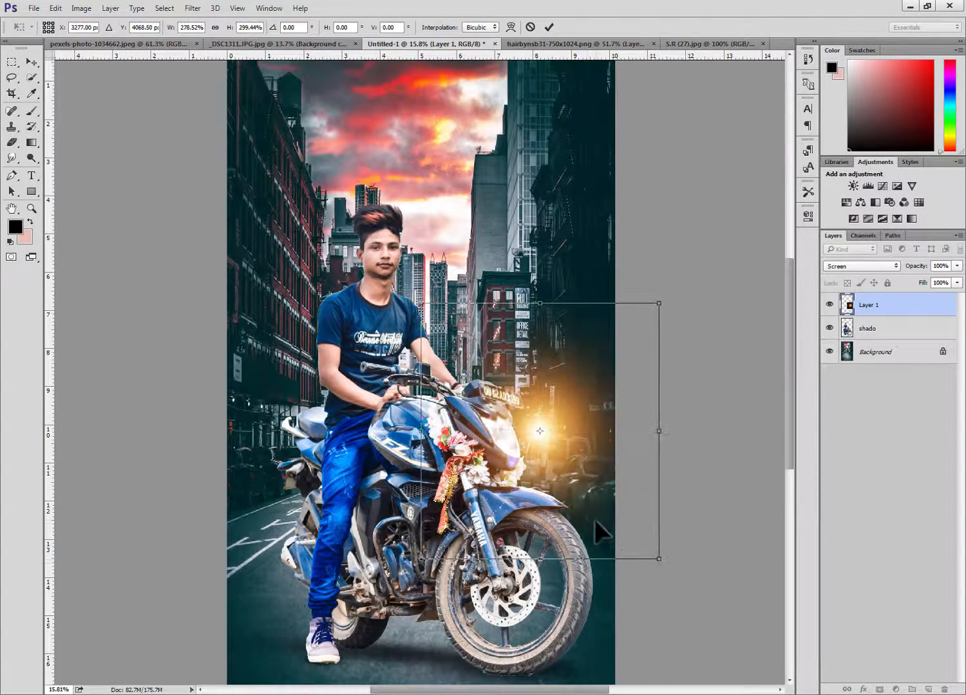
{"action": "left_click_drag", "start_coordinate": [594, 519], "coordinate": [560, 518]}
{"action": "left_click", "coordinate": [548, 27]}
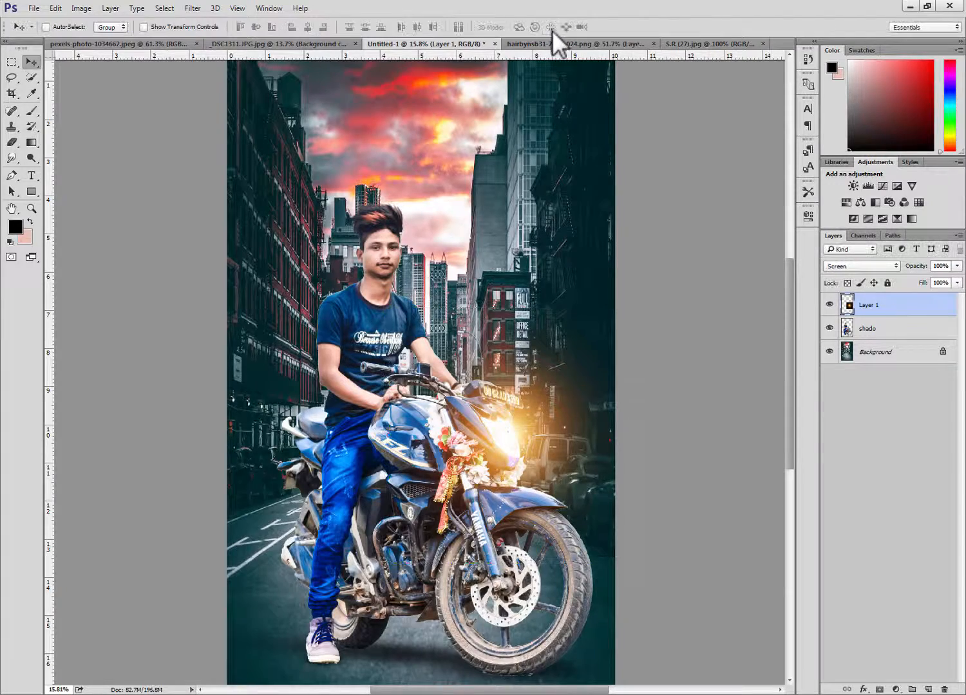
{"action": "scroll", "coordinate": [428, 351], "scroll_direction": "down", "scroll_amount": 11}
{"action": "scroll", "coordinate": [316, 447], "scroll_direction": "up", "scroll_amount": 12}
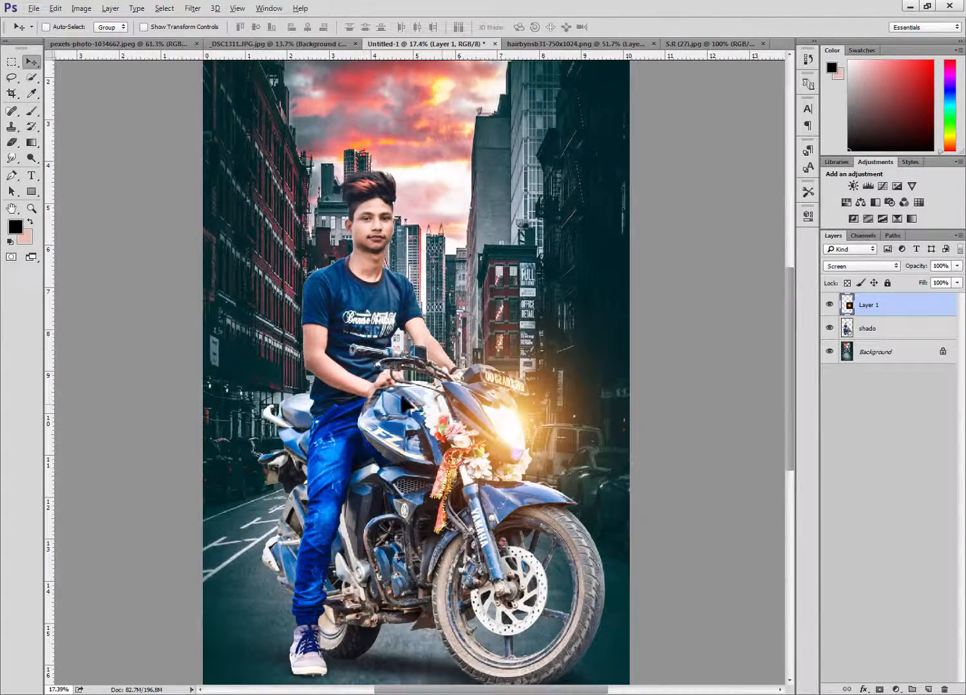
{"action": "scroll", "coordinate": [315, 447], "scroll_direction": "down", "scroll_amount": 3}
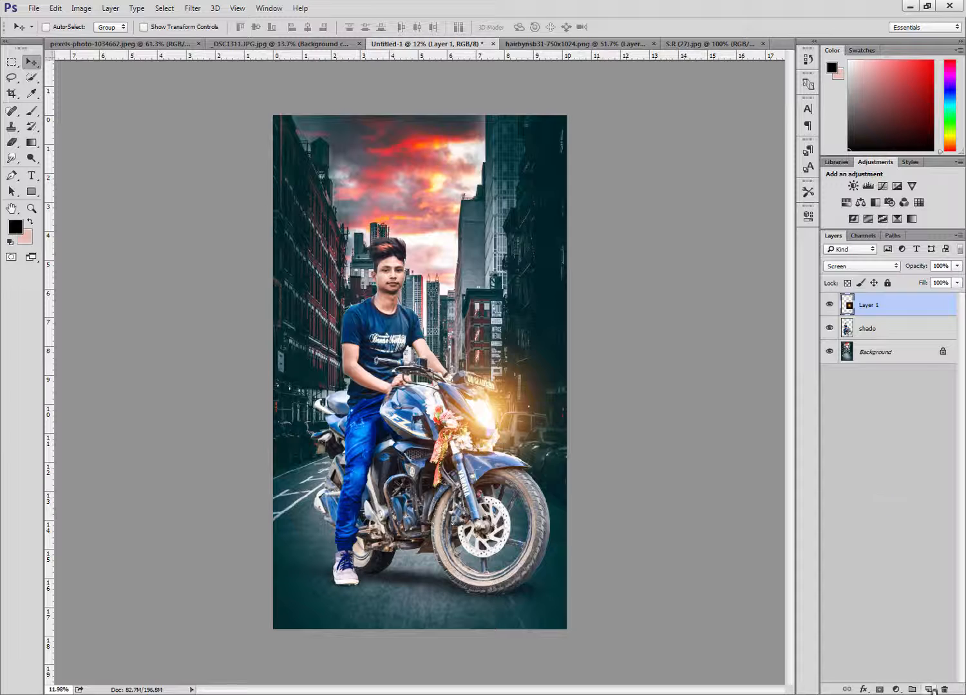
- Add a new layer directly beneath the shado layer and set up a white brush of 2100 px
{"action": "left_click", "coordinate": [933, 690]}
{"action": "left_click_drag", "start_coordinate": [870, 313], "coordinate": [843, 367]}
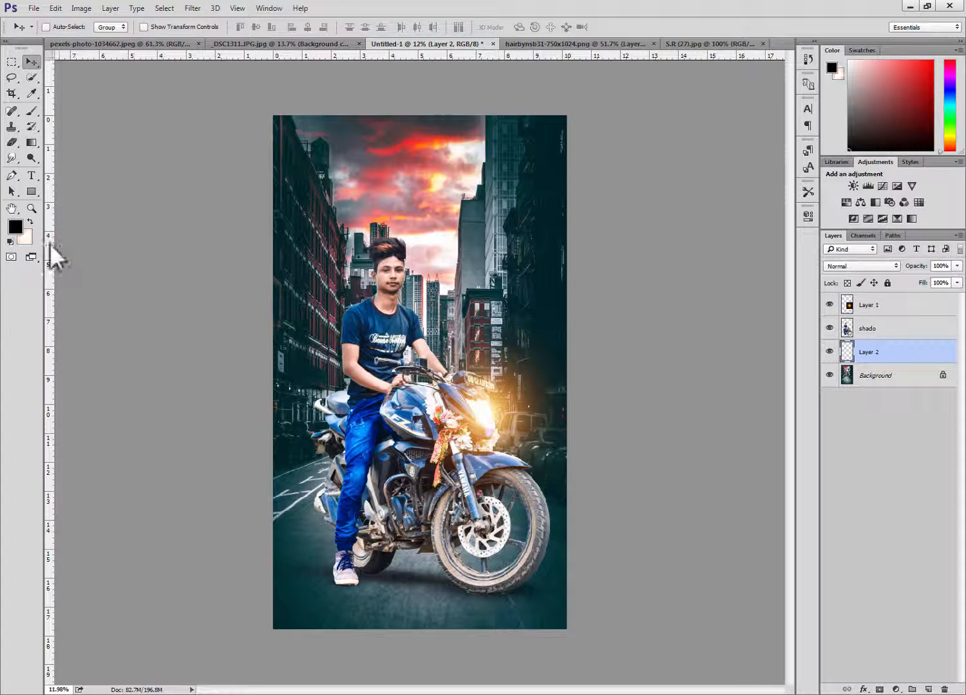
{"action": "key", "text": "d"}
{"action": "left_click", "coordinate": [31, 111]}
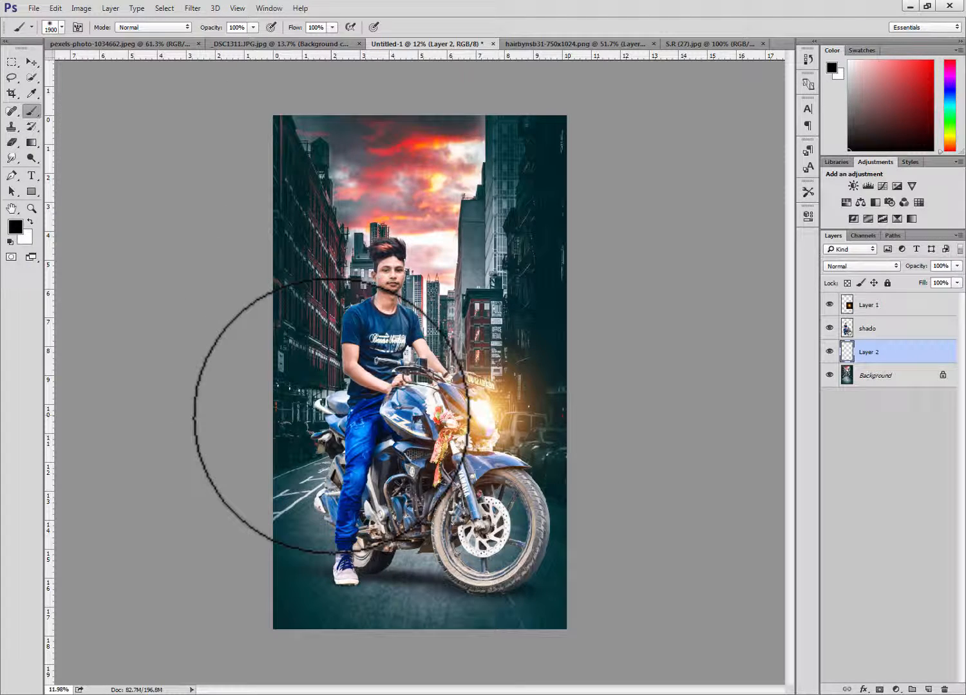
{"action": "key", "text": "x"}
{"action": "key", "text": "bracketright"}
{"action": "key", "text": "bracketright"}
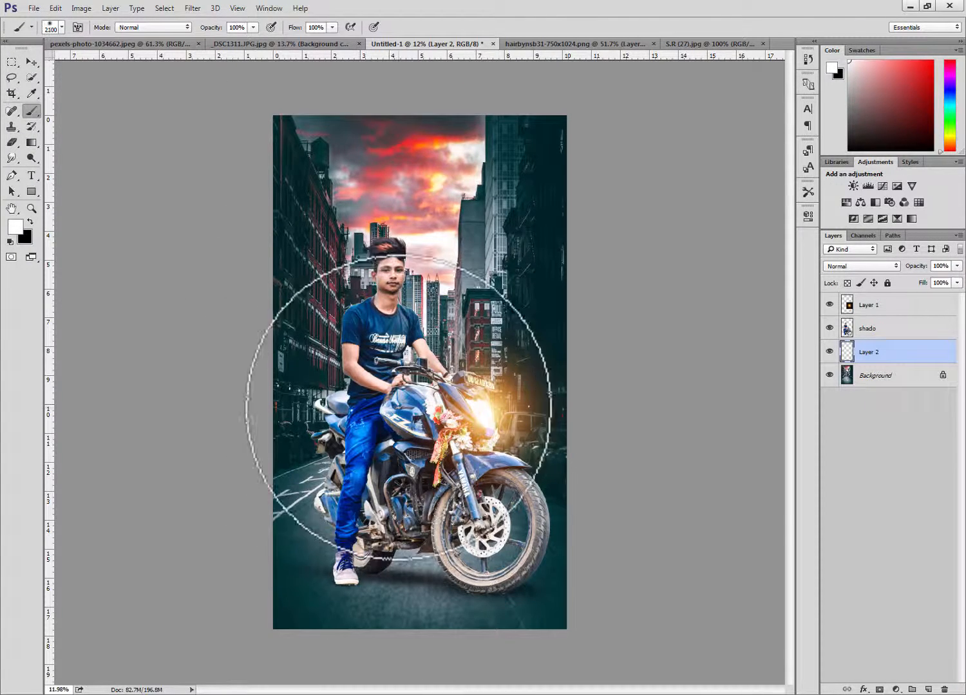
{"action": "left_click", "coordinate": [411, 388]}
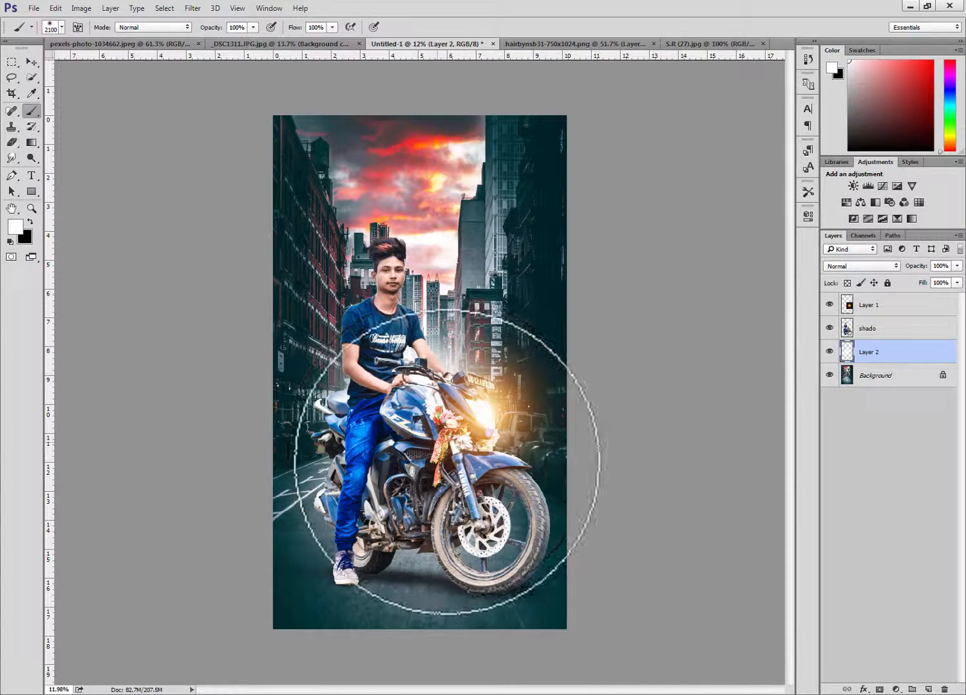
{"action": "key", "text": "ctrl+t"}
{"action": "left_click_drag", "start_coordinate": [425, 303], "coordinate": [360, 571]}
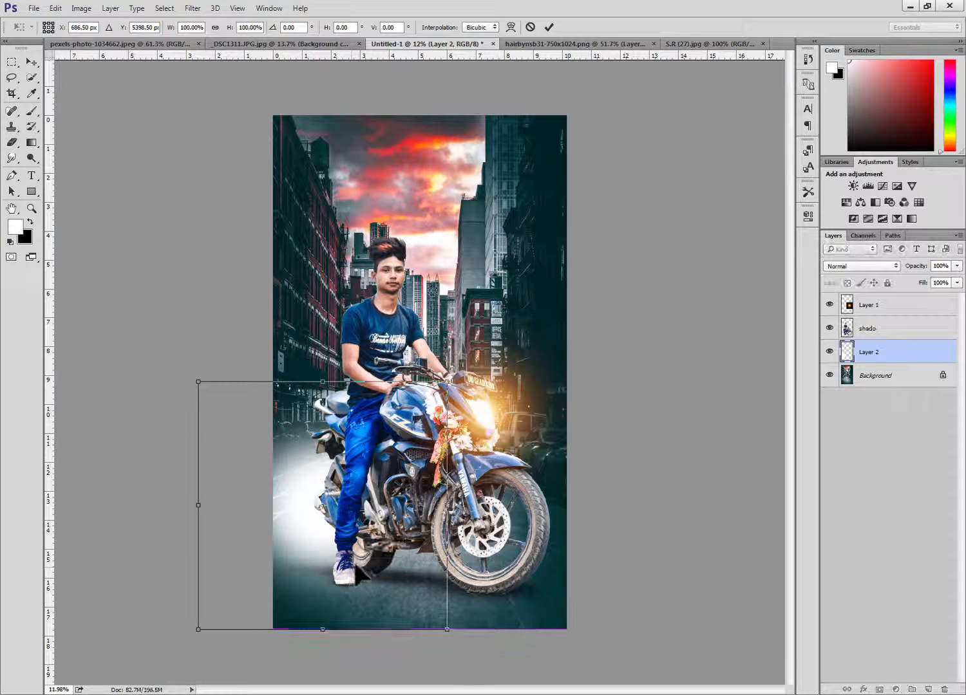
{"action": "left_click", "coordinate": [528, 28]}
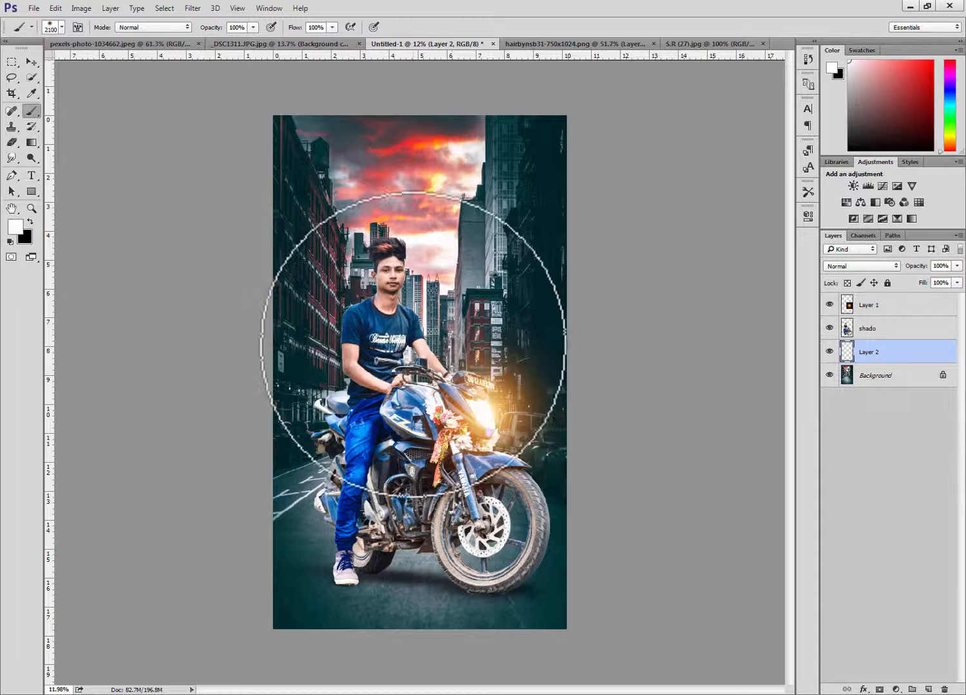
- Paint a soft white spot on Layer 2 and move it over the buildings left of the rider
{"action": "left_click", "coordinate": [409, 548]}
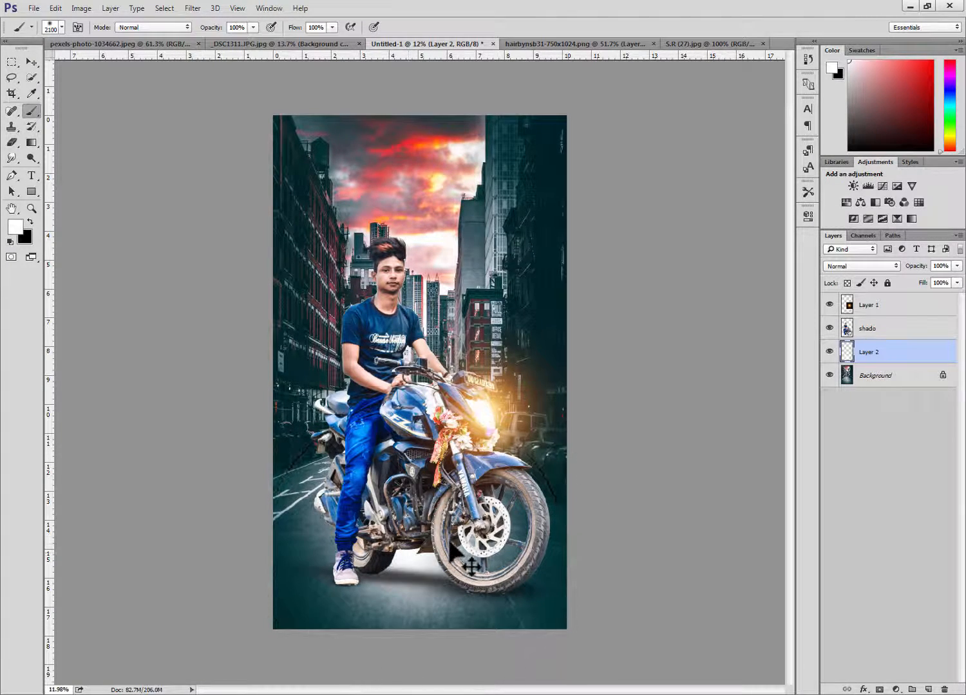
{"action": "key", "text": "ctrl+t"}
{"action": "left_click_drag", "start_coordinate": [483, 595], "coordinate": [375, 354]}
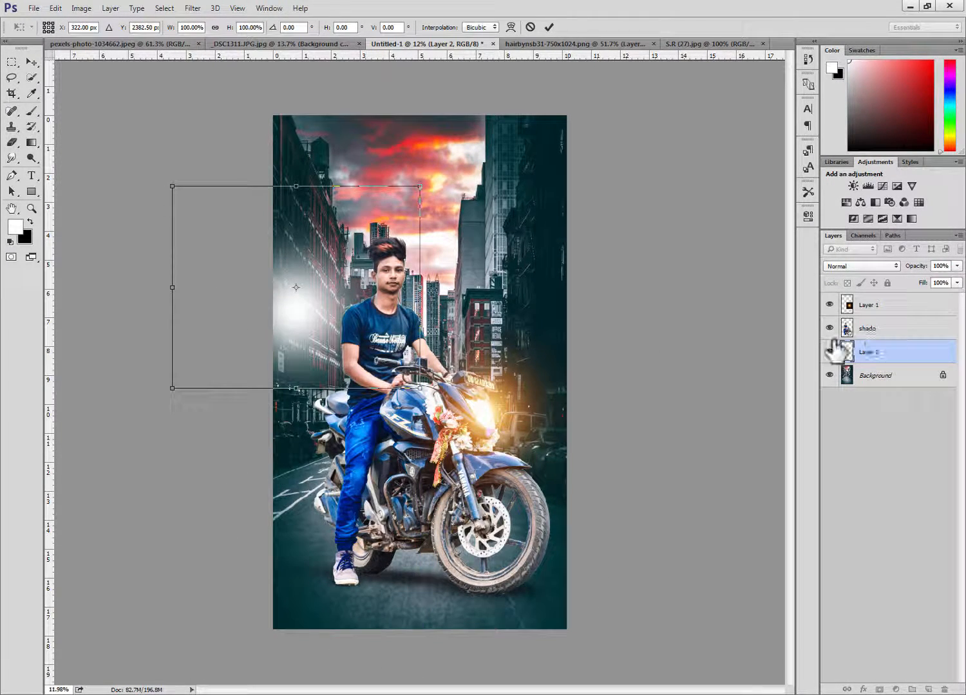
{"action": "left_click", "coordinate": [549, 27]}
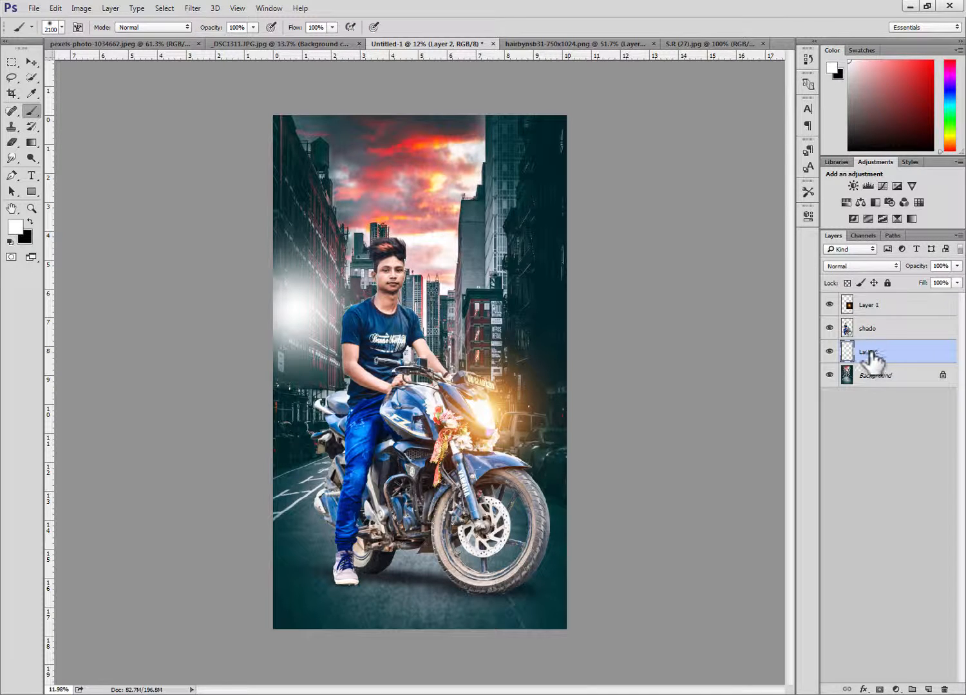
- Place Layer 2 above the shado layer and move its white glow down beside the rear of the motorcycle
{"action": "left_click_drag", "start_coordinate": [872, 357], "coordinate": [879, 328]}
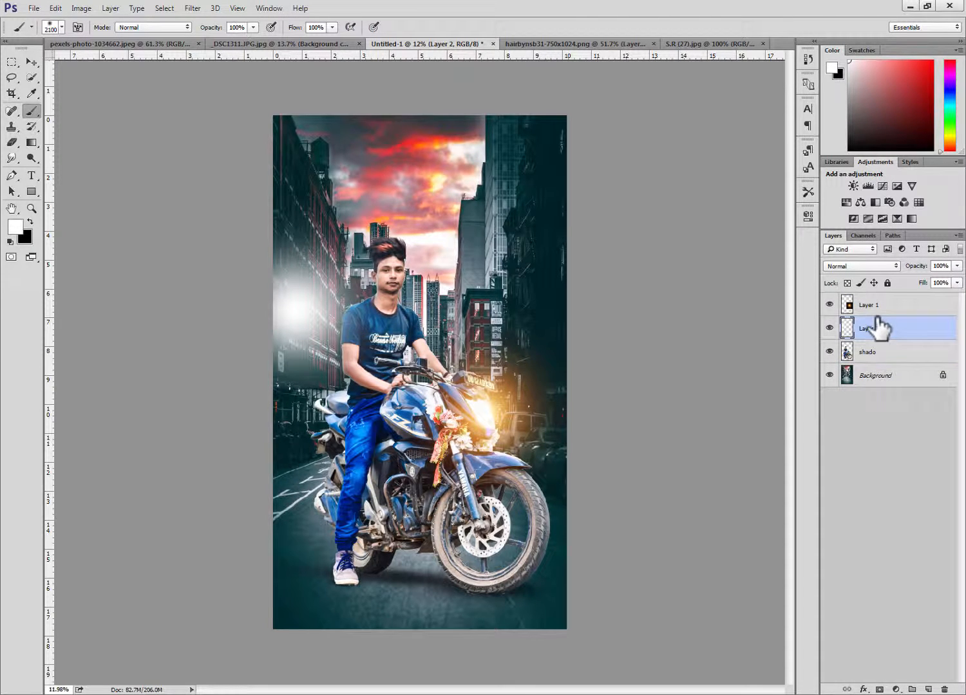
{"action": "left_click", "coordinate": [30, 62]}
{"action": "left_click_drag", "start_coordinate": [300, 305], "coordinate": [323, 380]}
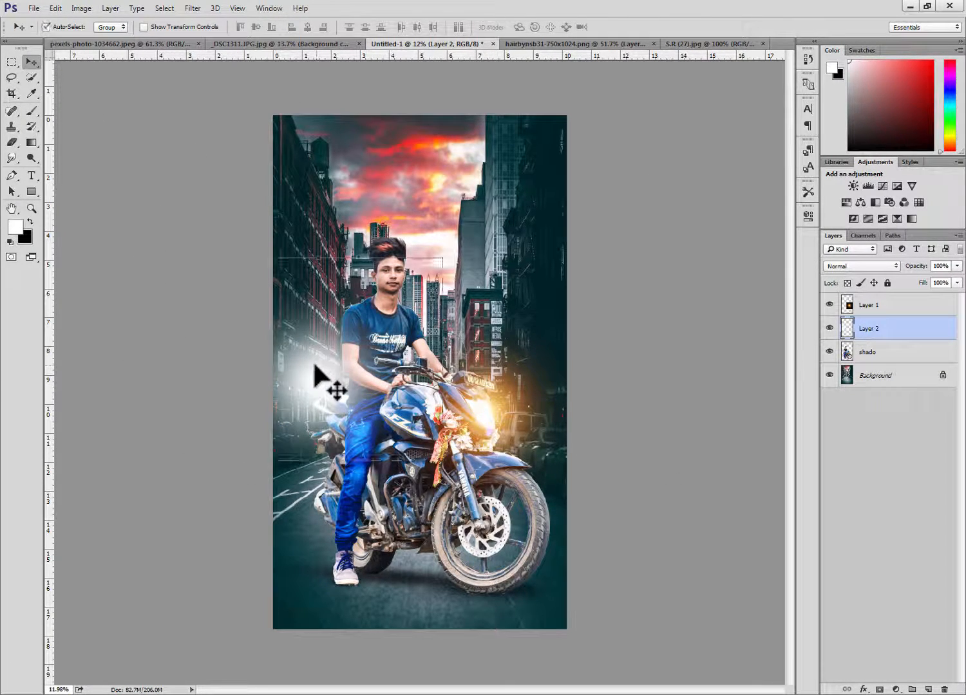
- Enlarge the white glow to about 176% by 264% over the lower-left street and reduce its layer opacity to a faint haze
{"action": "key", "text": "ctrl+t"}
{"action": "left_click_drag", "start_coordinate": [442, 459], "coordinate": [588, 693]}
{"action": "left_click_drag", "start_coordinate": [494, 619], "coordinate": [383, 599]}
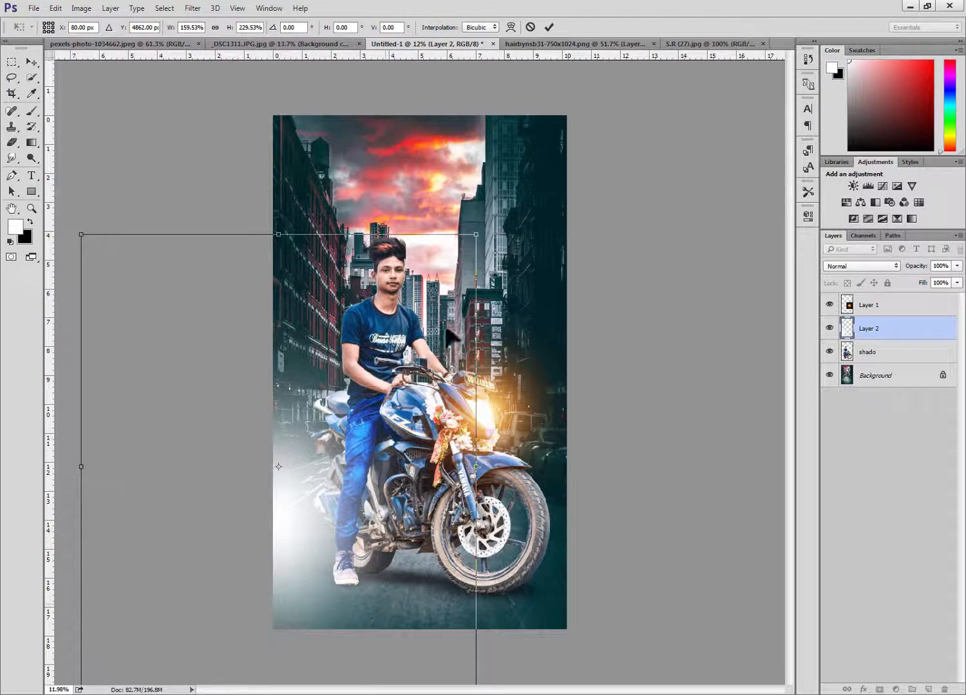
{"action": "left_click_drag", "start_coordinate": [476, 234], "coordinate": [517, 163]}
{"action": "left_click_drag", "start_coordinate": [393, 344], "coordinate": [382, 381]}
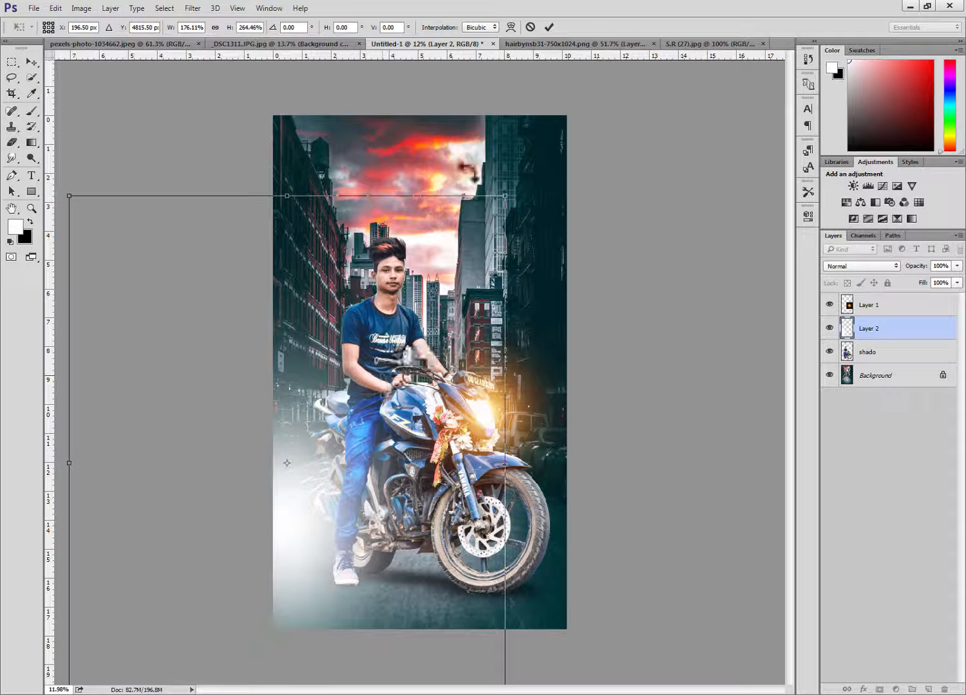
{"action": "left_click", "coordinate": [549, 27]}
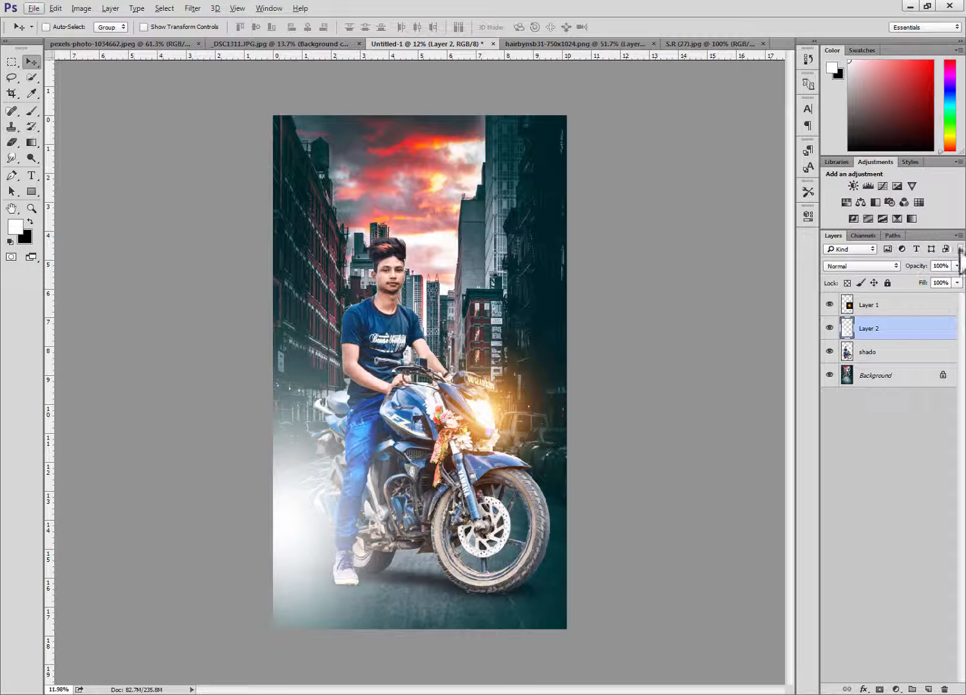
{"action": "left_click", "coordinate": [957, 266]}
{"action": "mouse_move", "coordinate": [954, 279]}
{"action": "left_mouse_down"}
{"action": "mouse_move", "coordinate": [937, 282]}
{"action": "mouse_move", "coordinate": [945, 281]}
{"action": "left_mouse_up"}
- Start a Tilt-Shift blur on the Background layer and position its focus band over the road around the motorcycle's lower half
{"action": "left_click", "coordinate": [864, 377]}
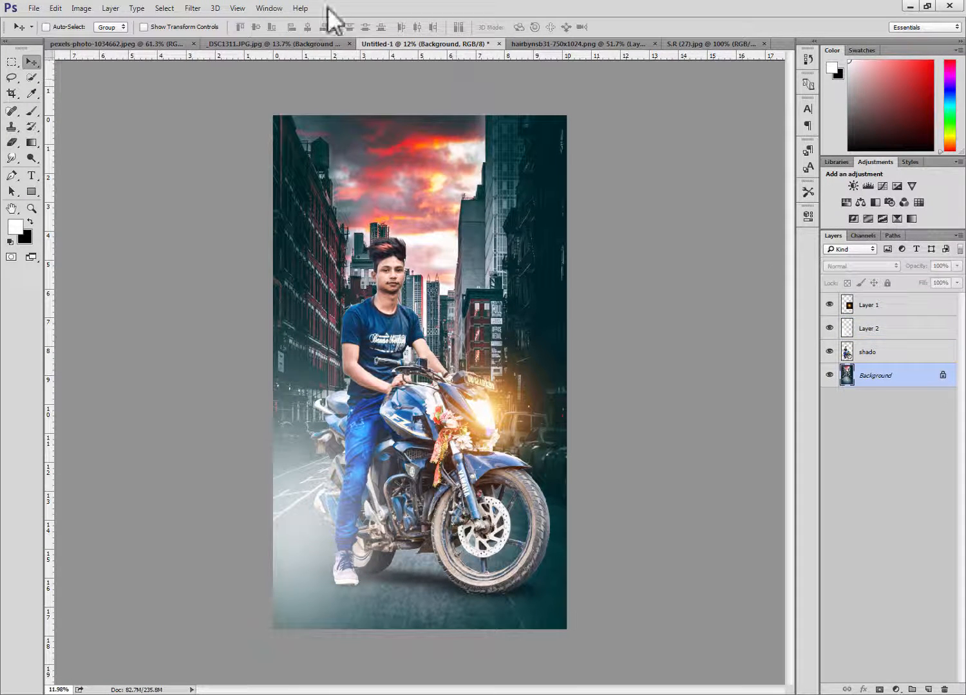
{"action": "left_click", "coordinate": [193, 9]}
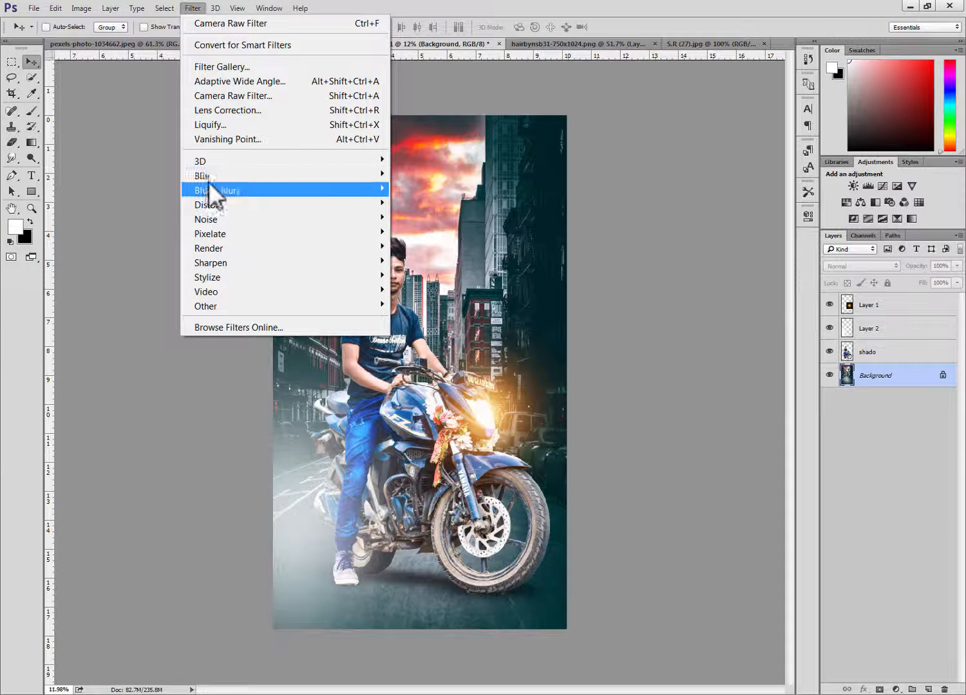
{"action": "mouse_move", "coordinate": [208, 175]}
{"action": "mouse_move", "coordinate": [364, 190]}
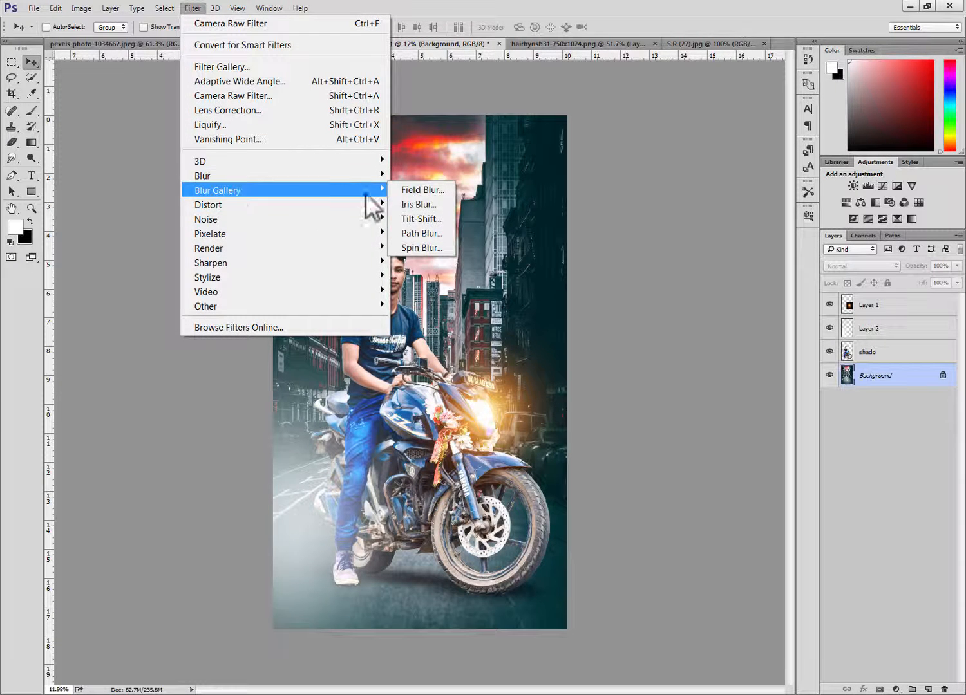
{"action": "left_click", "coordinate": [412, 220]}
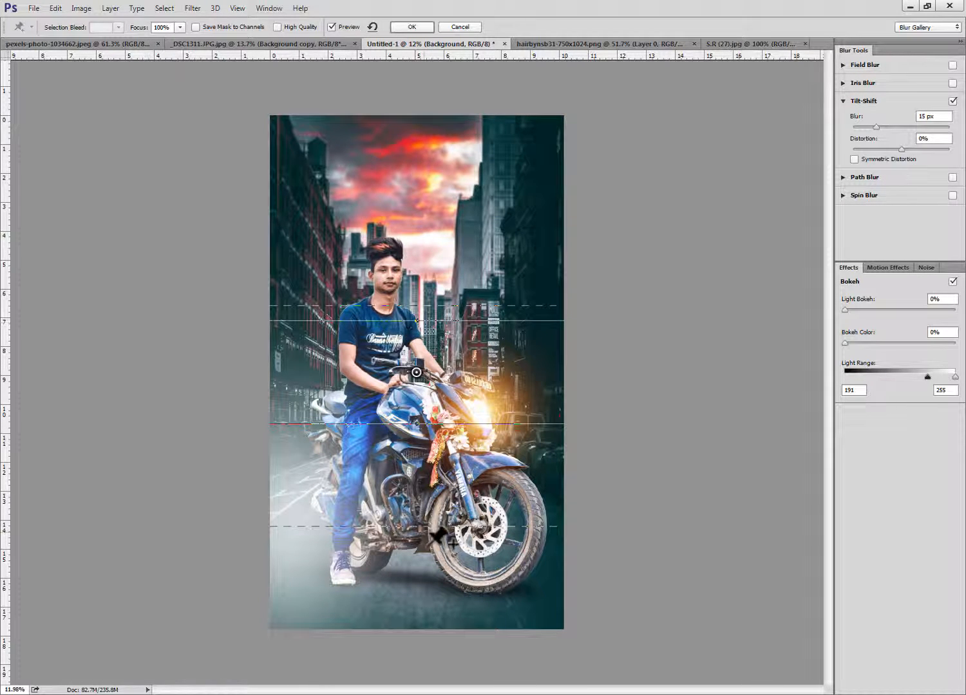
{"action": "left_click_drag", "start_coordinate": [426, 527], "coordinate": [429, 495]}
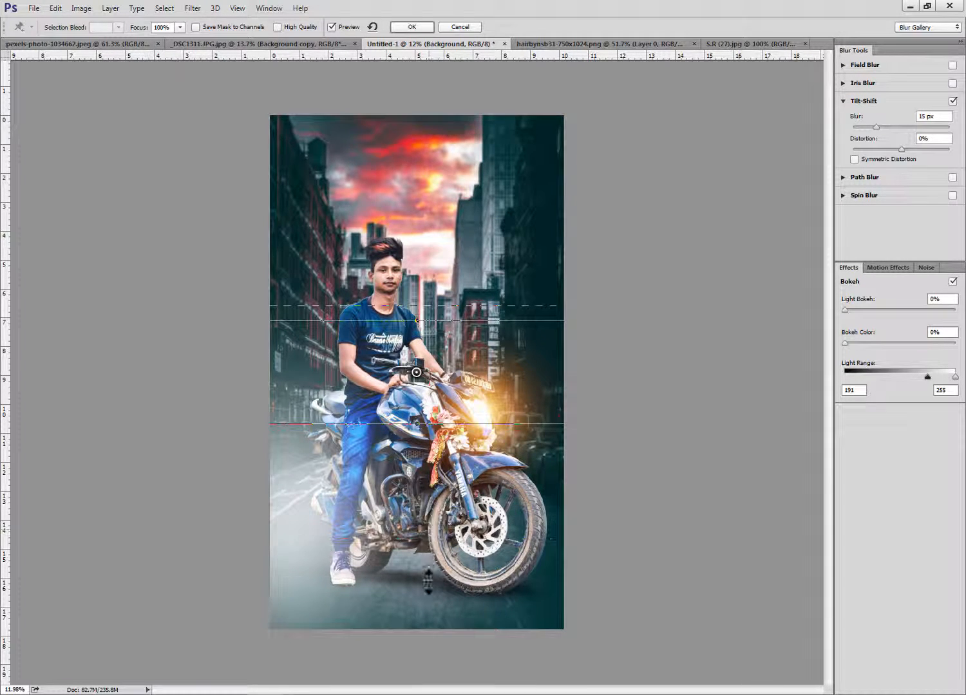
{"action": "left_click_drag", "start_coordinate": [429, 628], "coordinate": [429, 625]}
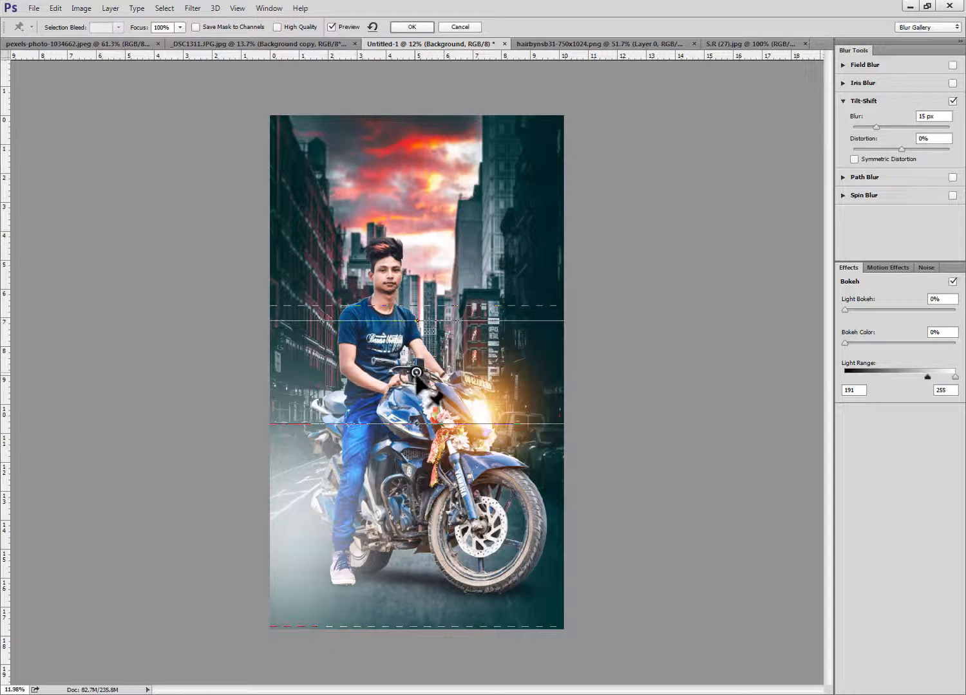
{"action": "left_click_drag", "start_coordinate": [416, 374], "coordinate": [414, 507]}
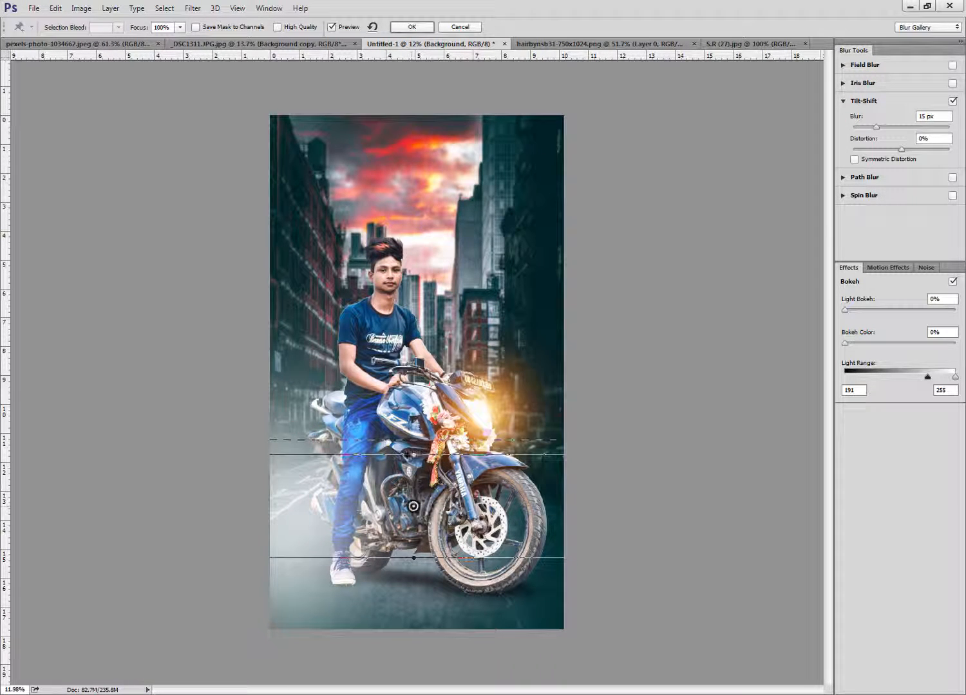
{"action": "left_click_drag", "start_coordinate": [429, 456], "coordinate": [430, 508]}
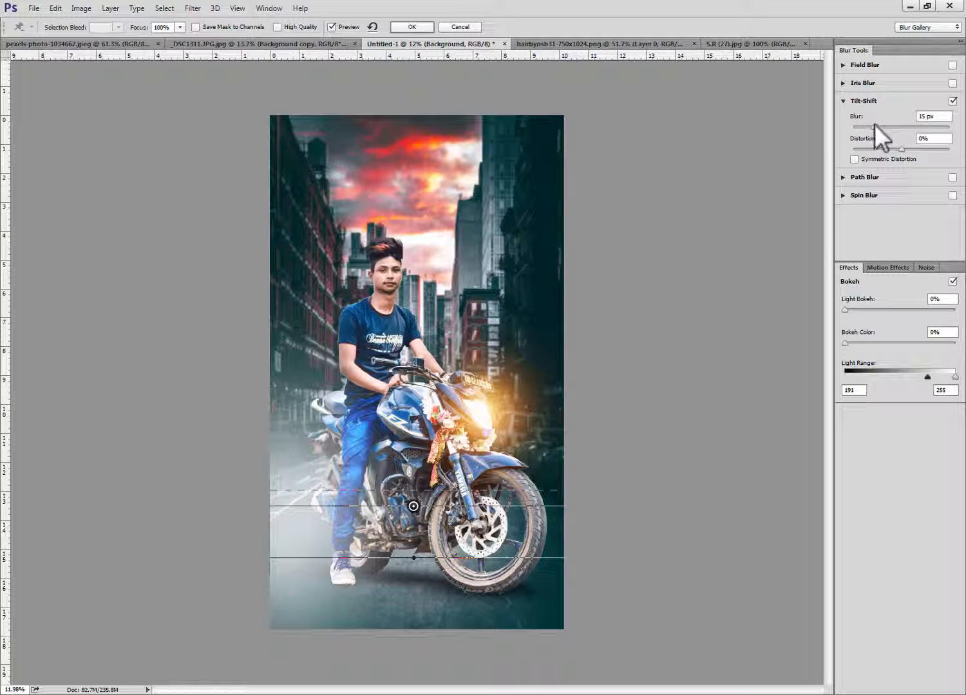
- Set the Tilt-Shift blur to 47 px with Light Bokeh 27% and Bokeh Color 49%, and apply it
{"action": "left_click_drag", "start_coordinate": [875, 123], "coordinate": [886, 125]}
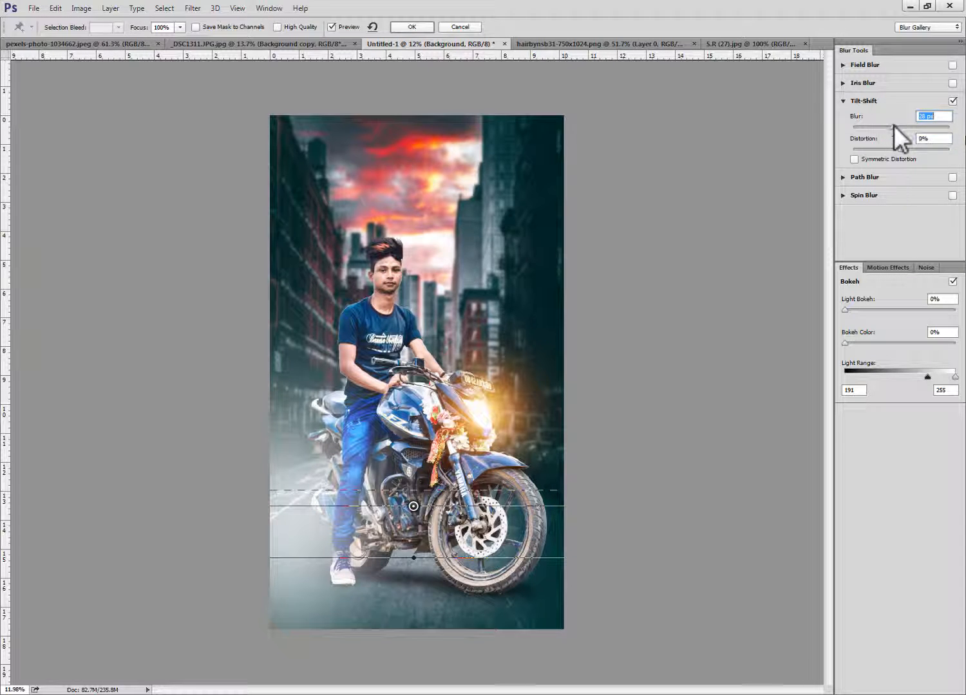
{"action": "left_click", "coordinate": [893, 125]}
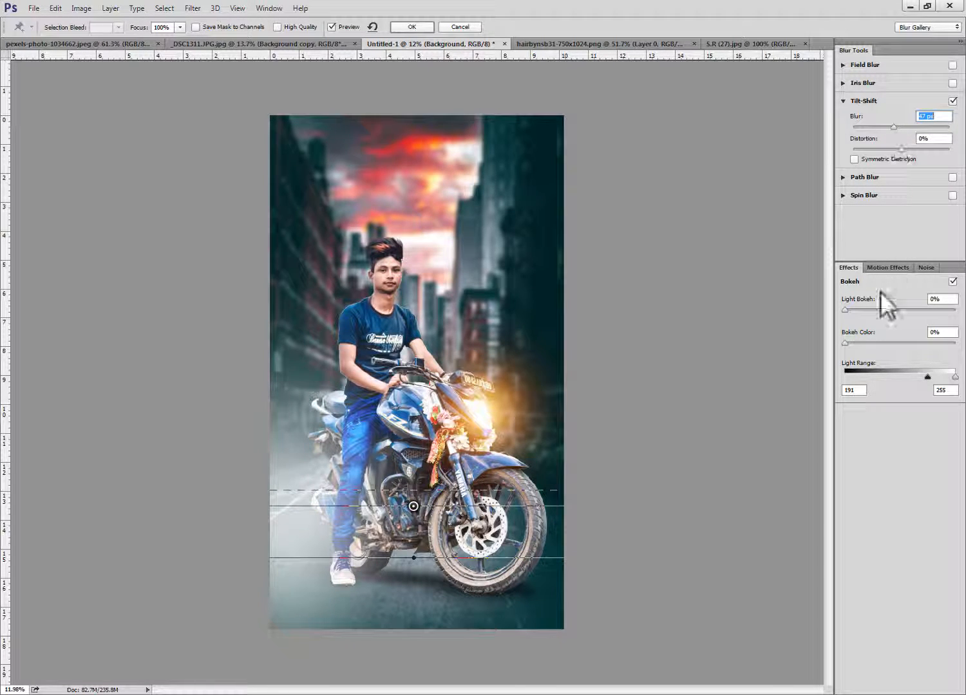
{"action": "mouse_move", "coordinate": [866, 310]}
{"action": "left_mouse_down"}
{"action": "mouse_move", "coordinate": [883, 310]}
{"action": "mouse_move", "coordinate": [878, 342]}
{"action": "mouse_move", "coordinate": [873, 312]}
{"action": "left_mouse_up"}
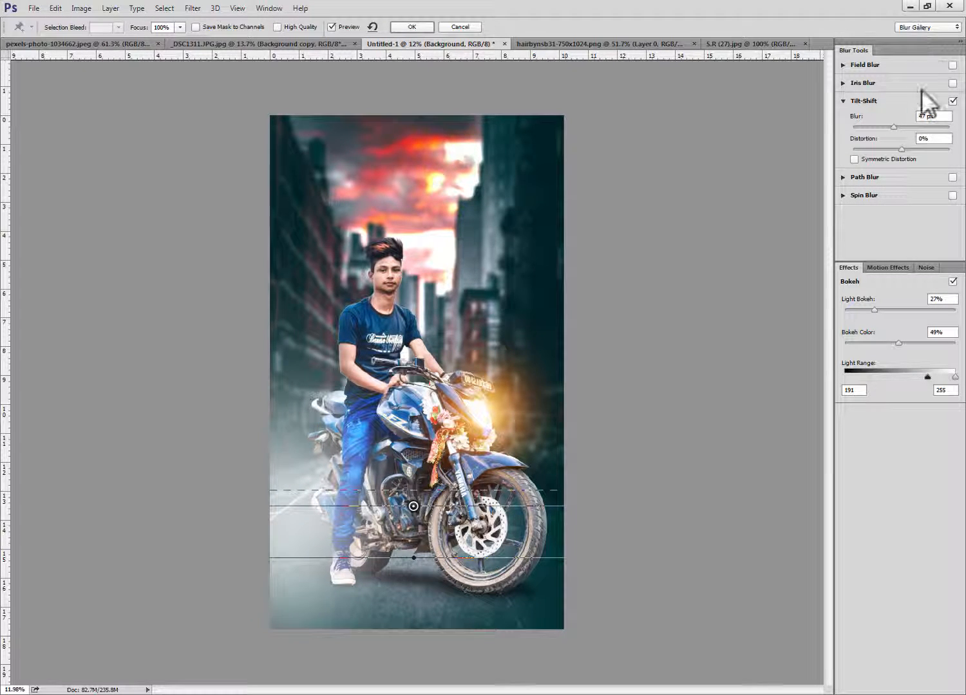
{"action": "left_click", "coordinate": [415, 26]}
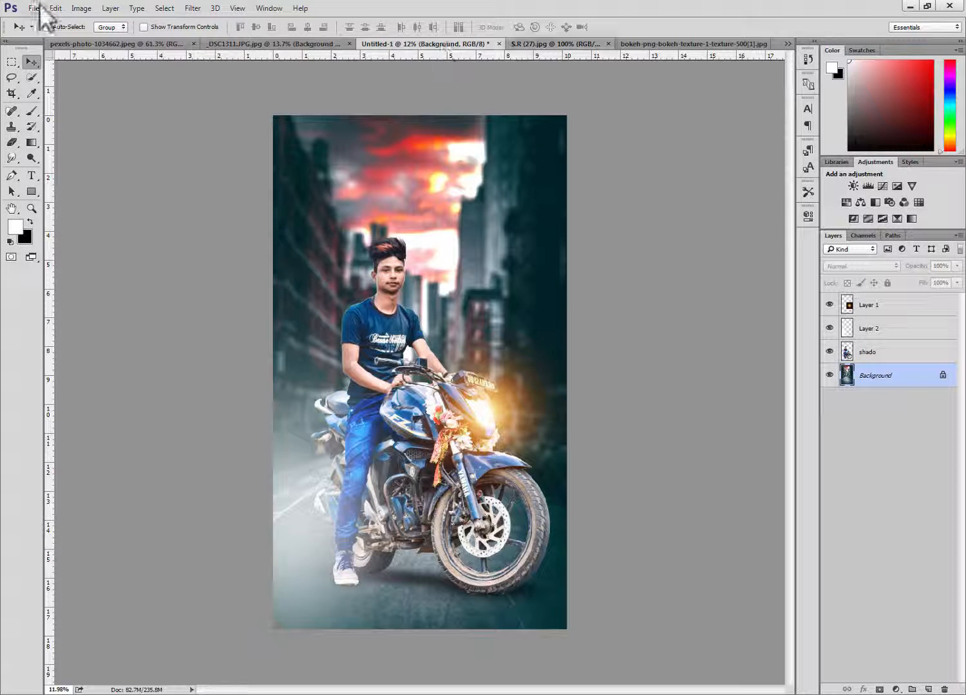
- Open the abstract-background-of-christmas-light-bokeh-new-year image from the Pictures library
{"action": "left_click", "coordinate": [33, 8]}
{"action": "left_click", "coordinate": [52, 37]}
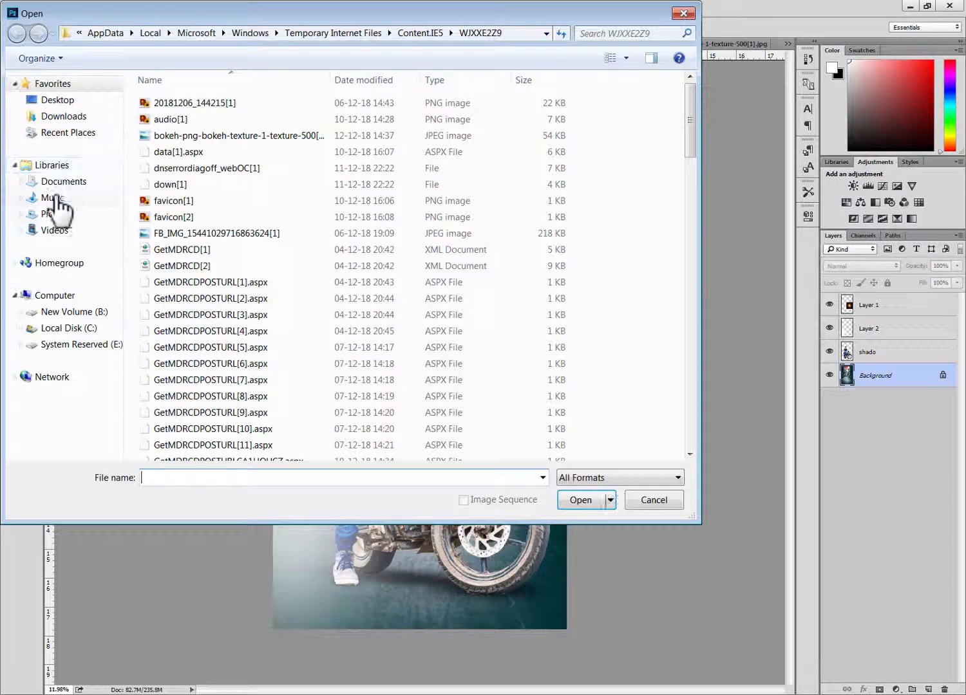
{"action": "left_click", "coordinate": [57, 214]}
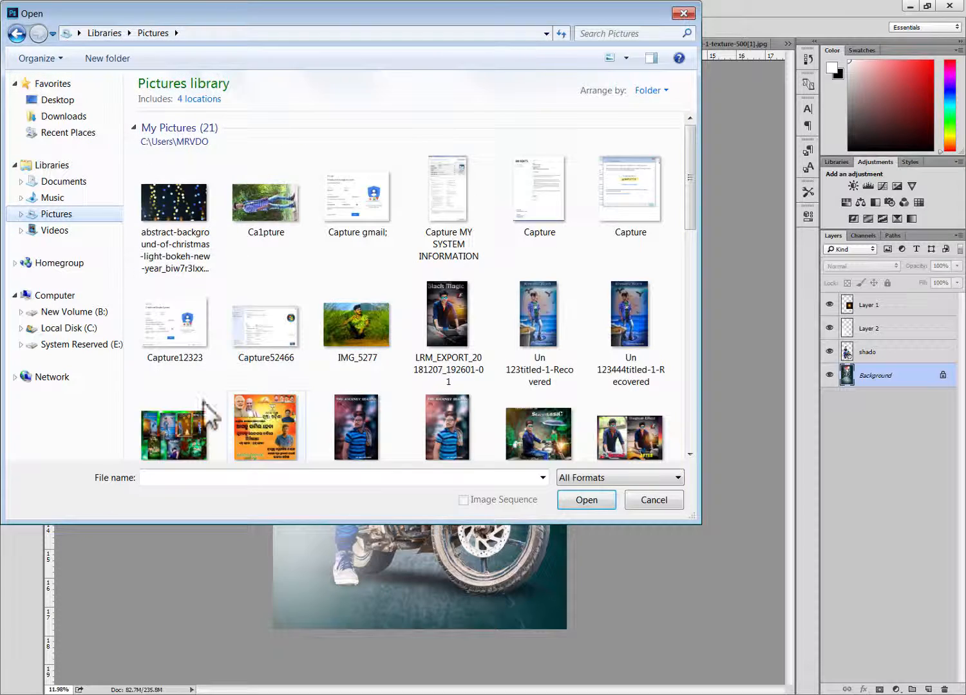
{"action": "left_click", "coordinate": [199, 209]}
{"action": "double_click", "coordinate": [198, 210]}
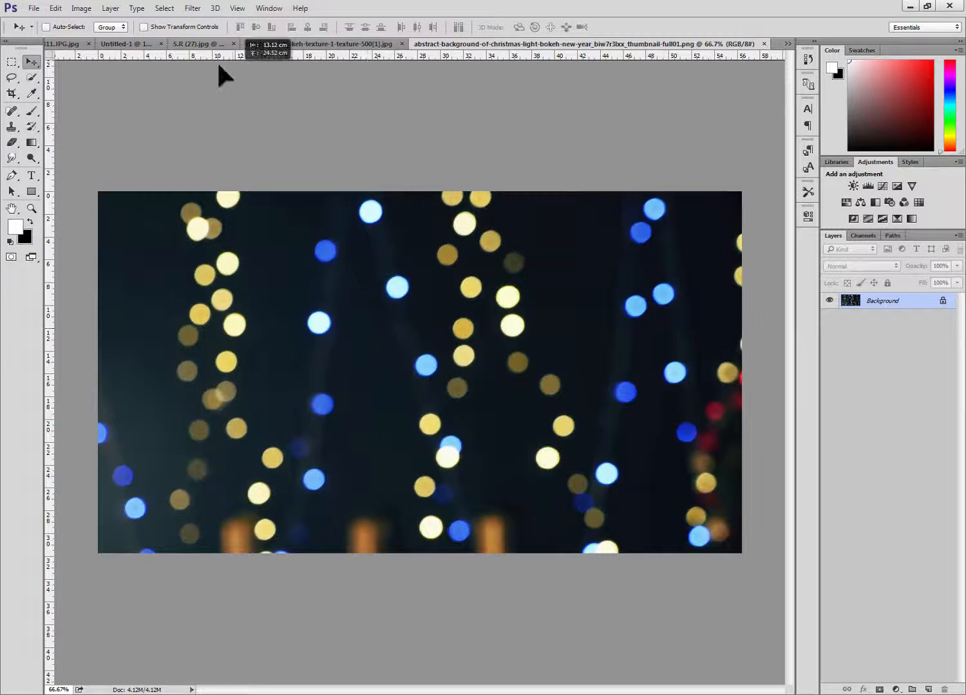
- Bring the Christmas bokeh image into the Untitled-1 composite behind the rider and enlarge it to about 277% across the canvas width
{"action": "left_click_drag", "start_coordinate": [137, 44], "coordinate": [567, 324]}
{"action": "key", "text": "ctrl+t"}
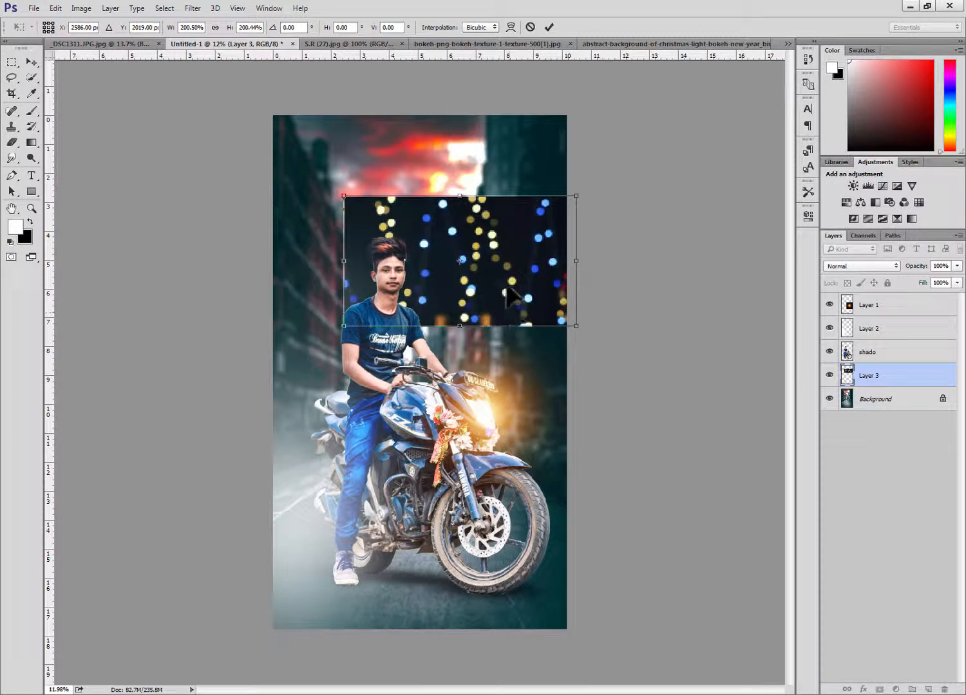
{"action": "left_click_drag", "start_coordinate": [509, 275], "coordinate": [444, 344]}
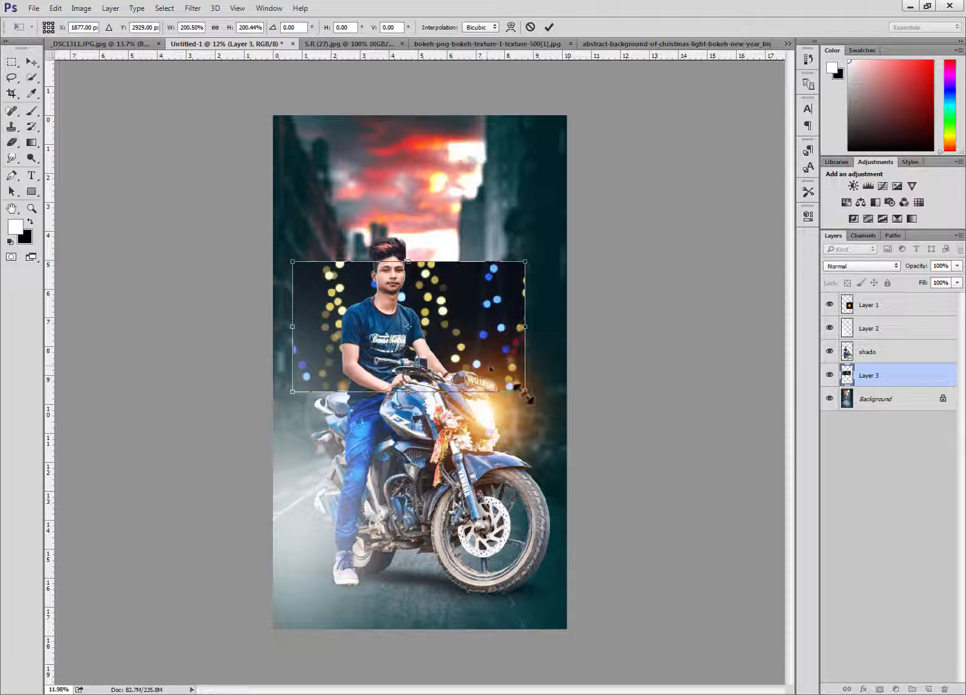
{"action": "left_click_drag", "start_coordinate": [525, 394], "coordinate": [611, 442]}
{"action": "left_click_drag", "start_coordinate": [528, 396], "coordinate": [491, 353]}
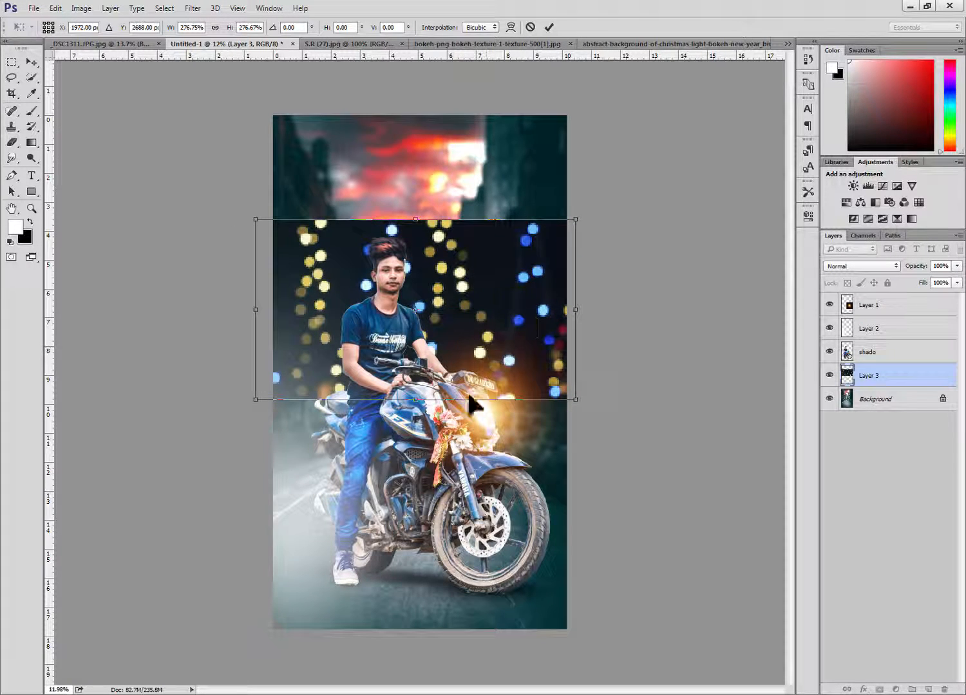
- Stretch the bokeh layer vertically, extending it down to the headlight and up into the sky, and apply the transform
{"action": "left_click_drag", "start_coordinate": [414, 399], "coordinate": [415, 445]}
{"action": "left_click_drag", "start_coordinate": [416, 220], "coordinate": [419, 197]}
{"action": "left_click", "coordinate": [548, 27]}
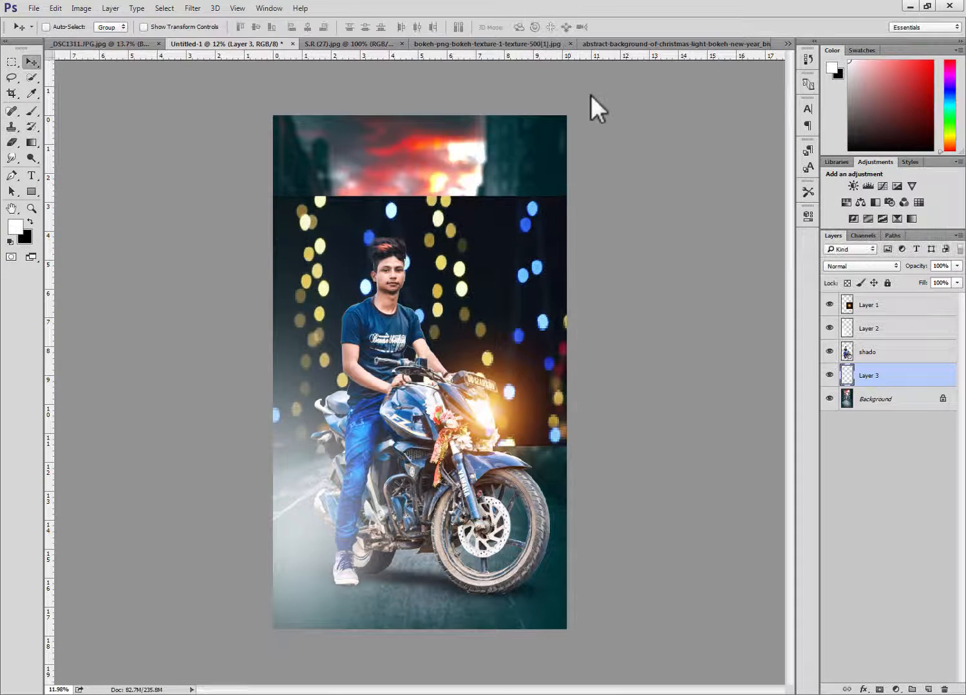
- Preview blend modes on the bokeh layer, going from Dissolve through Screen and Linear Dodge (Add) to Difference
{"action": "left_click", "coordinate": [830, 265]}
{"action": "left_click", "coordinate": [831, 283]}
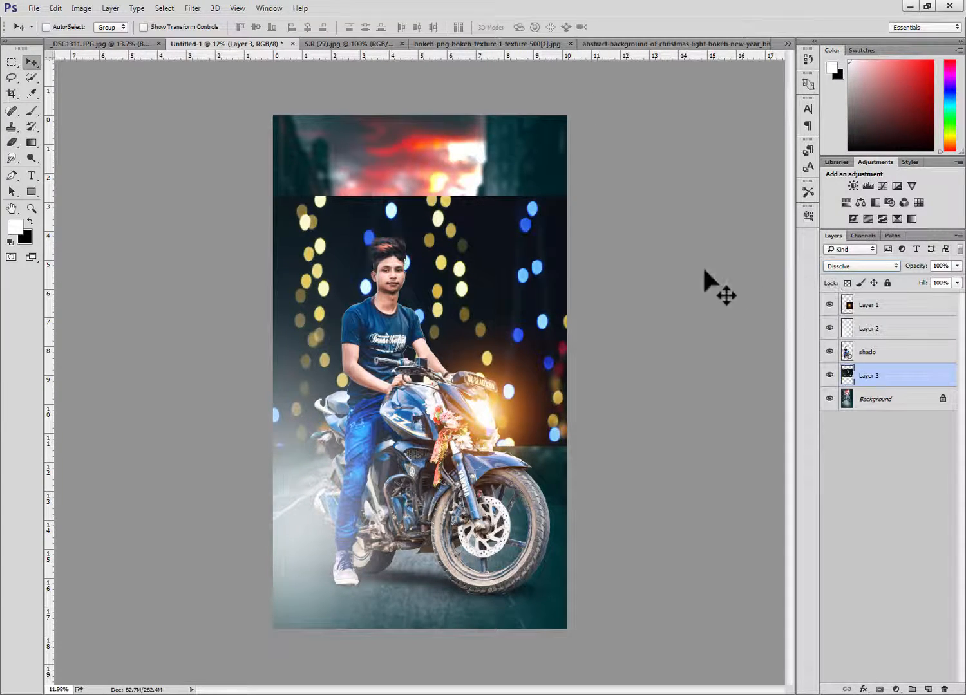
{"action": "key", "text": "Down"}
{"action": "key", "text": "Down"}
{"action": "key", "text": "Down"}
{"action": "key", "text": "Down"}
{"action": "key", "text": "Down"}
{"action": "key", "text": "Down"}
{"action": "key", "text": "Down"}
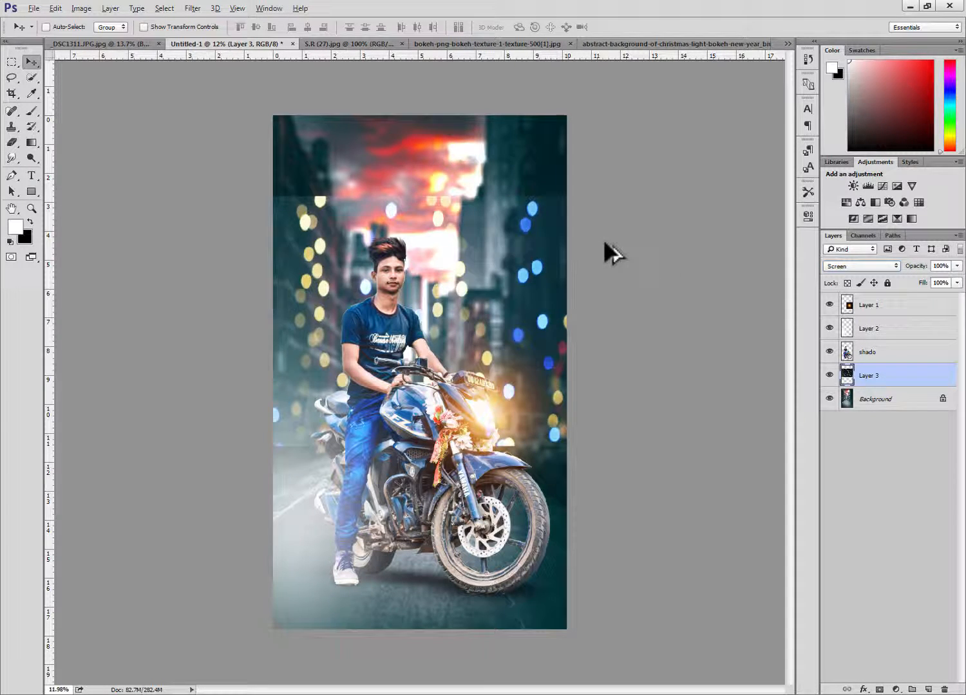
{"action": "key", "text": "Up"}
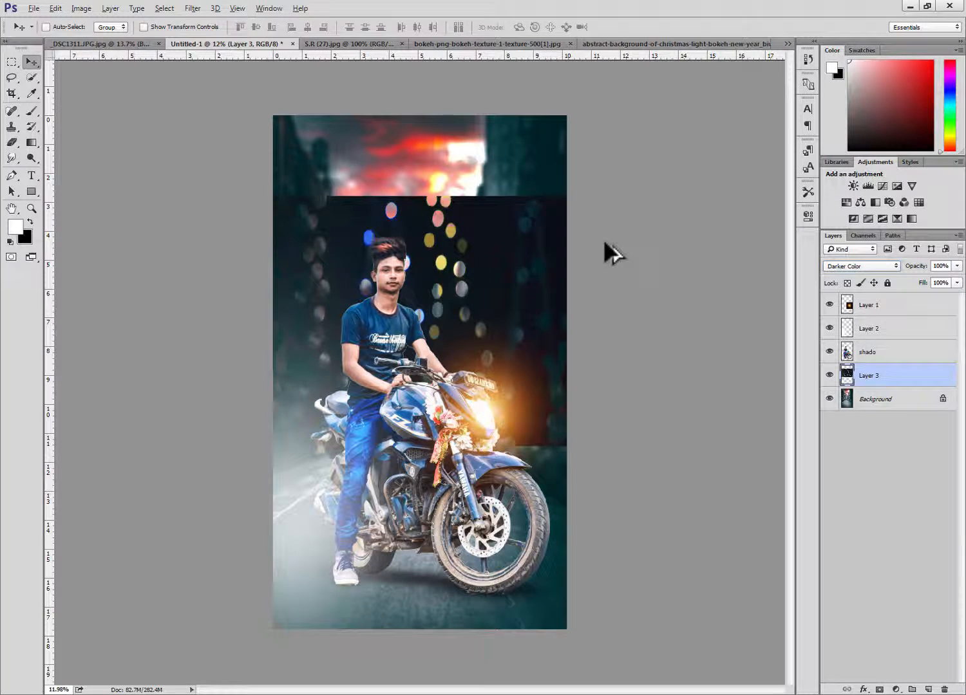
{"action": "key", "text": "Down"}
{"action": "key", "text": "Down"}
{"action": "key", "text": "Down"}
{"action": "key", "text": "Down"}
{"action": "key", "text": "Down"}
{"action": "key", "text": "Down"}
{"action": "key", "text": "Down"}
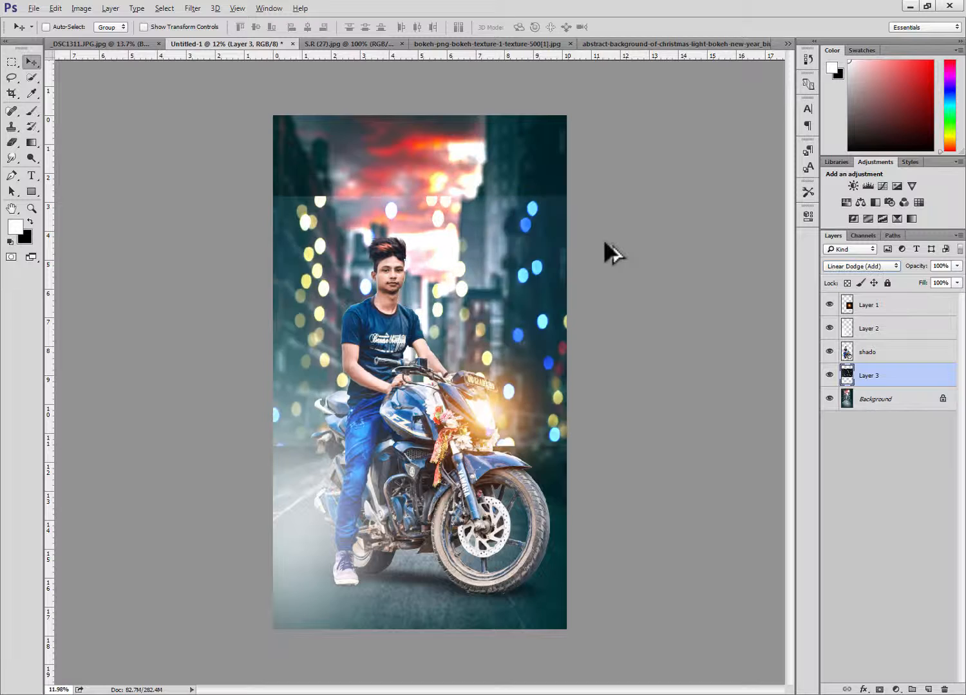
{"action": "key", "text": "Down"}
{"action": "key", "text": "Down"}
{"action": "key", "text": "Down"}
{"action": "key", "text": "Down"}
{"action": "key", "text": "Down"}
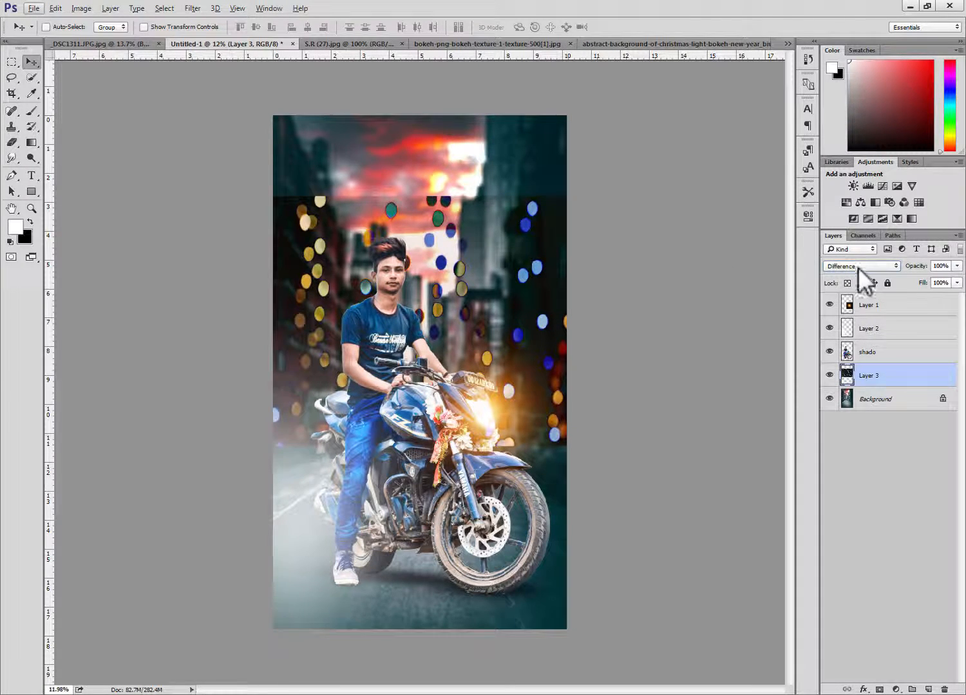
- Set the bokeh layer's blend mode to Screen and shift the layer slightly to the left
{"action": "left_click", "coordinate": [855, 266]}
{"action": "left_click", "coordinate": [835, 349]}
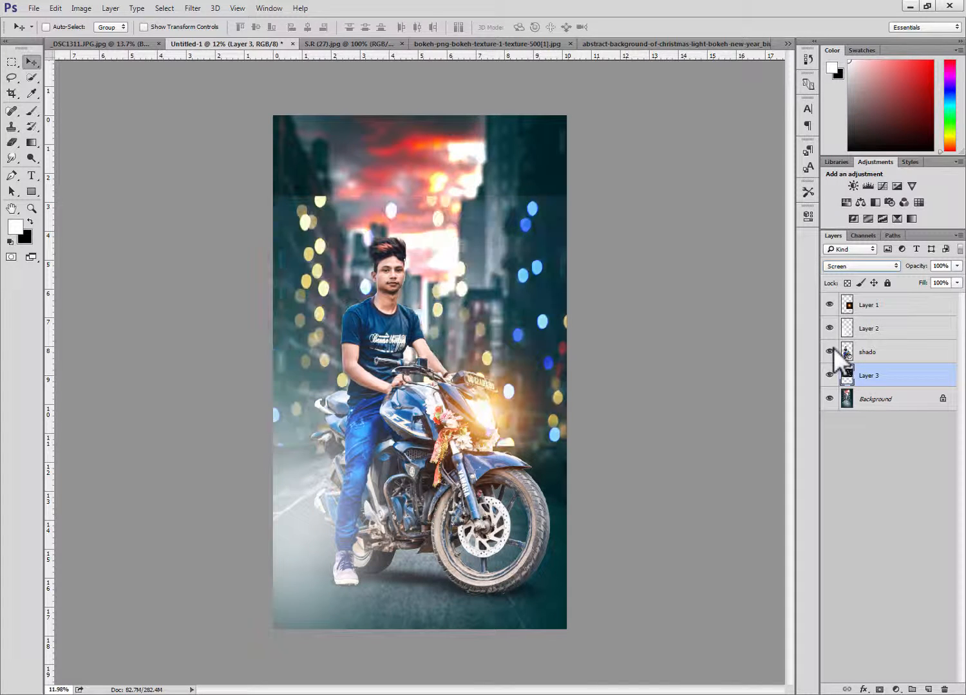
{"action": "mouse_move", "coordinate": [535, 353]}
{"action": "left_mouse_down"}
{"action": "mouse_move", "coordinate": [520, 342]}
{"action": "mouse_move", "coordinate": [520, 360]}
{"action": "mouse_move", "coordinate": [527, 352]}
{"action": "left_mouse_up"}
{"action": "left_click", "coordinate": [862, 265]}
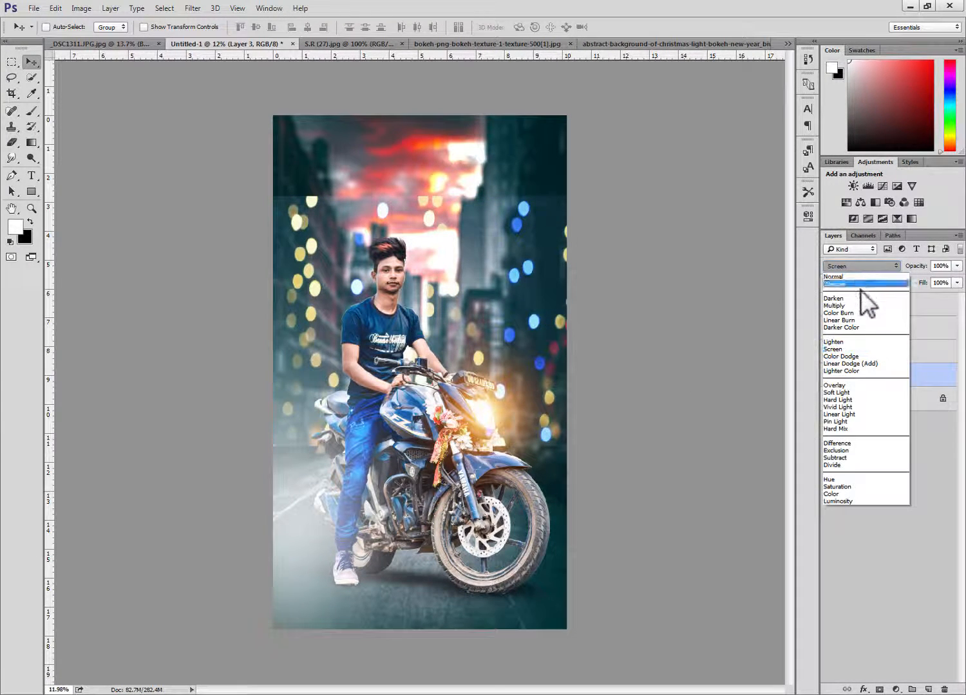
{"action": "left_click", "coordinate": [850, 349]}
- Erase the hard upper edge of the bokeh layer across the sky and buildings with a soft 600 px Eraser
{"action": "left_click", "coordinate": [11, 126]}
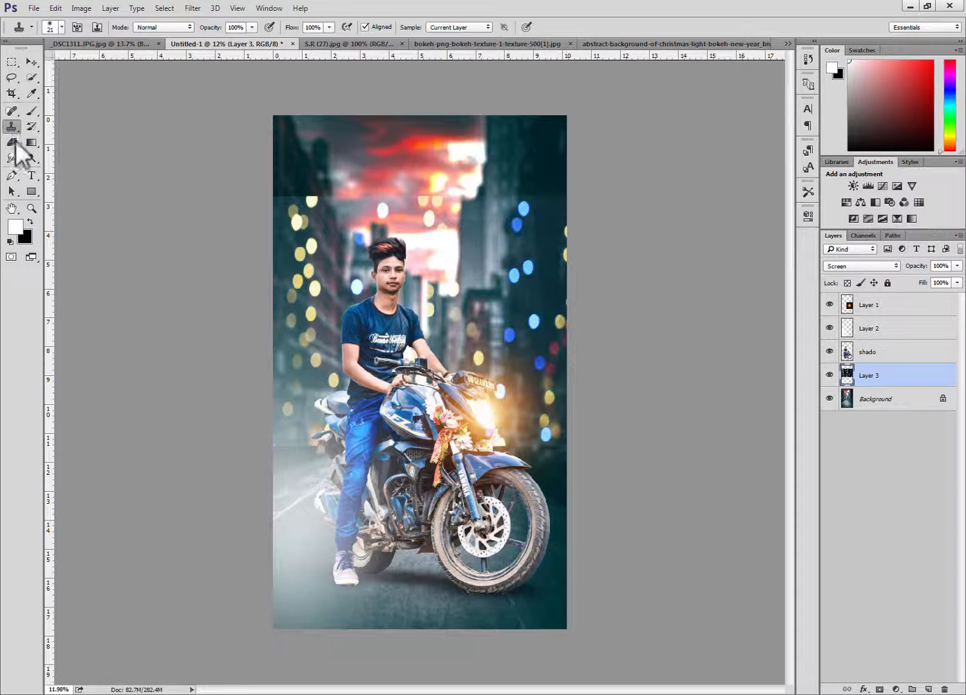
{"action": "left_click", "coordinate": [12, 142]}
{"action": "mouse_move", "coordinate": [369, 215]}
{"action": "left_mouse_down"}
{"action": "mouse_move", "coordinate": [362, 180]}
{"action": "mouse_move", "coordinate": [248, 193]}
{"action": "mouse_move", "coordinate": [559, 203]}
{"action": "left_mouse_up"}
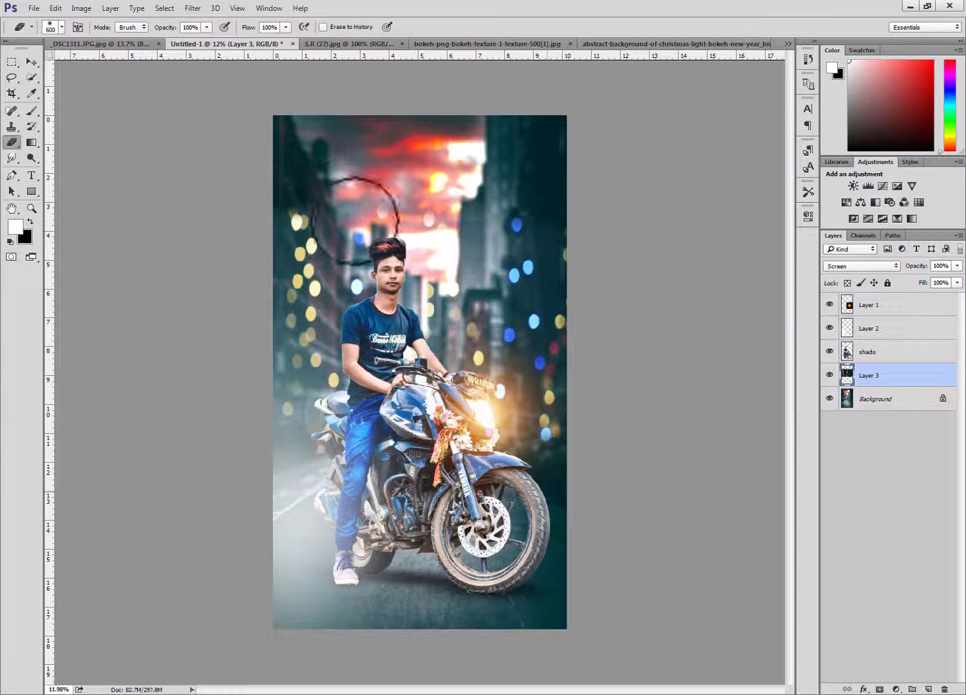
{"action": "left_click", "coordinate": [343, 178]}
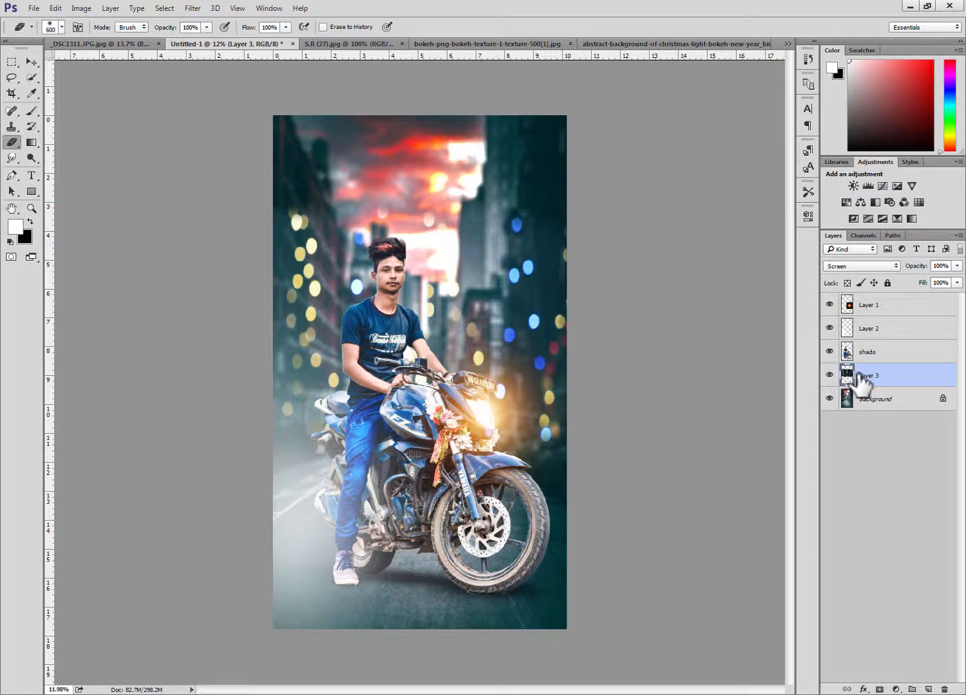
- Duplicate Layer 3 as Layer 3 copy and move the copy up over the upper part of the street scene
{"action": "right_click", "coordinate": [860, 375]}
{"action": "left_click", "coordinate": [591, 150]}
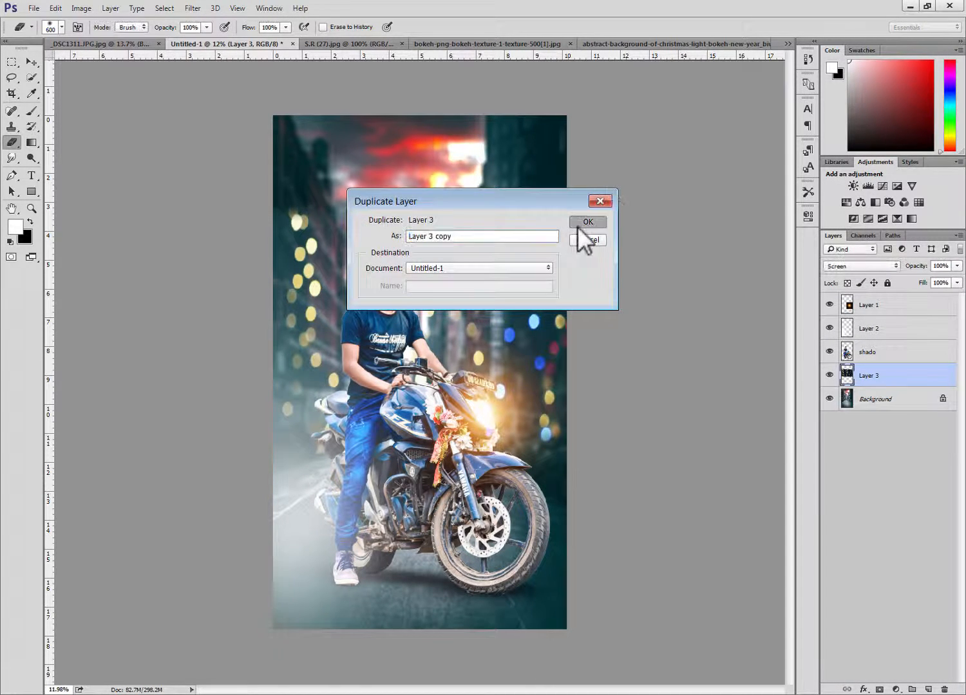
{"action": "left_click", "coordinate": [579, 223]}
{"action": "left_click", "coordinate": [31, 62]}
{"action": "left_click_drag", "start_coordinate": [425, 295], "coordinate": [426, 94]}
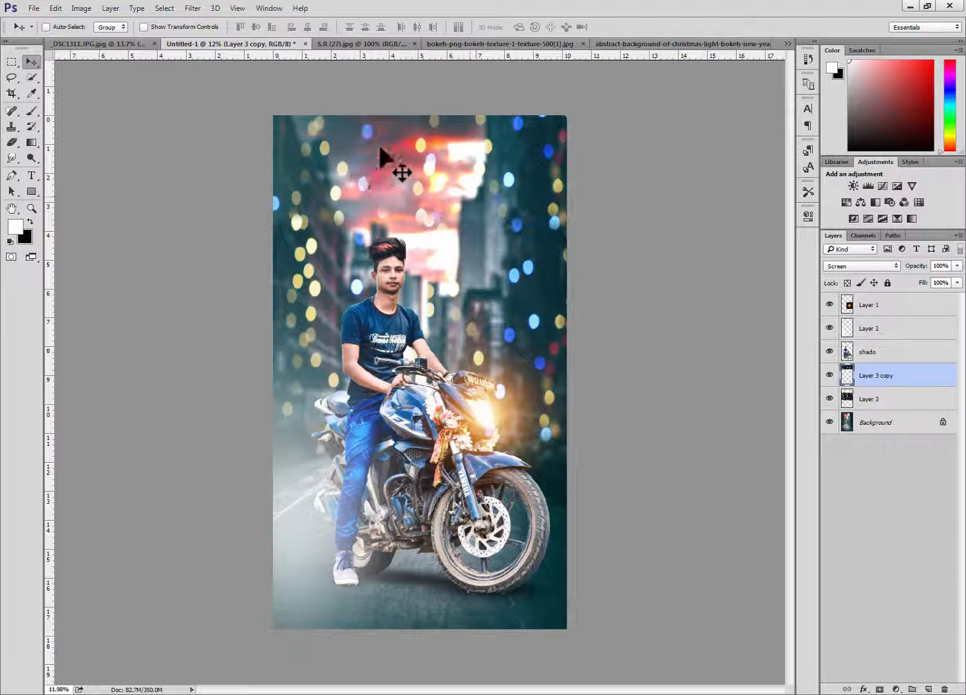
- Erase the copied bokeh lights over the red sky between the buildings with the 600 px Eraser
{"action": "scroll", "coordinate": [438, 155], "scroll_direction": "down", "scroll_amount": 3}
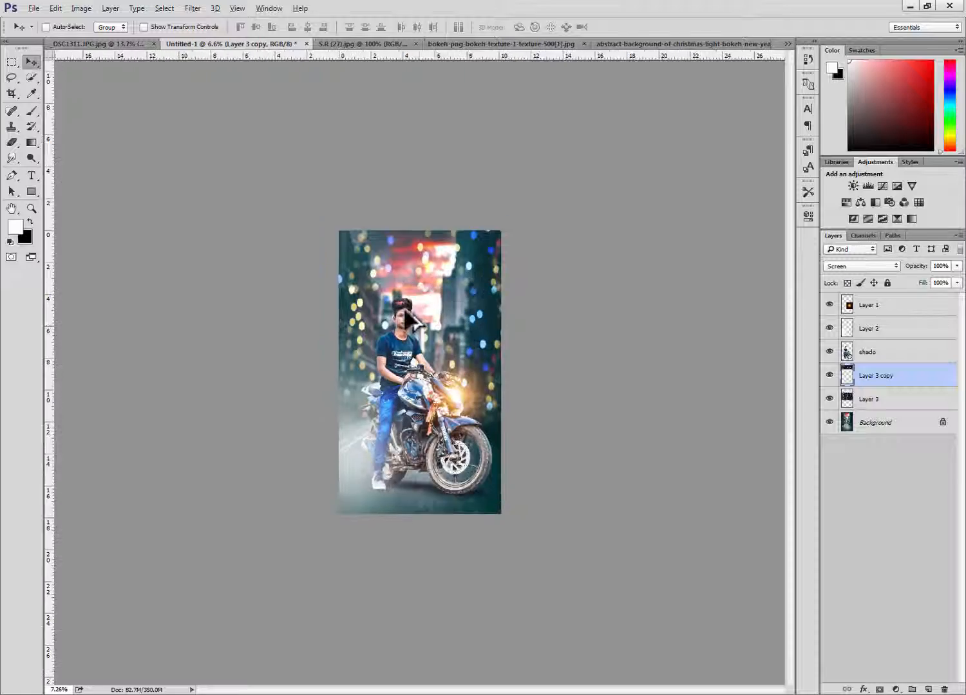
{"action": "scroll", "coordinate": [370, 225], "scroll_direction": "up", "scroll_amount": 4}
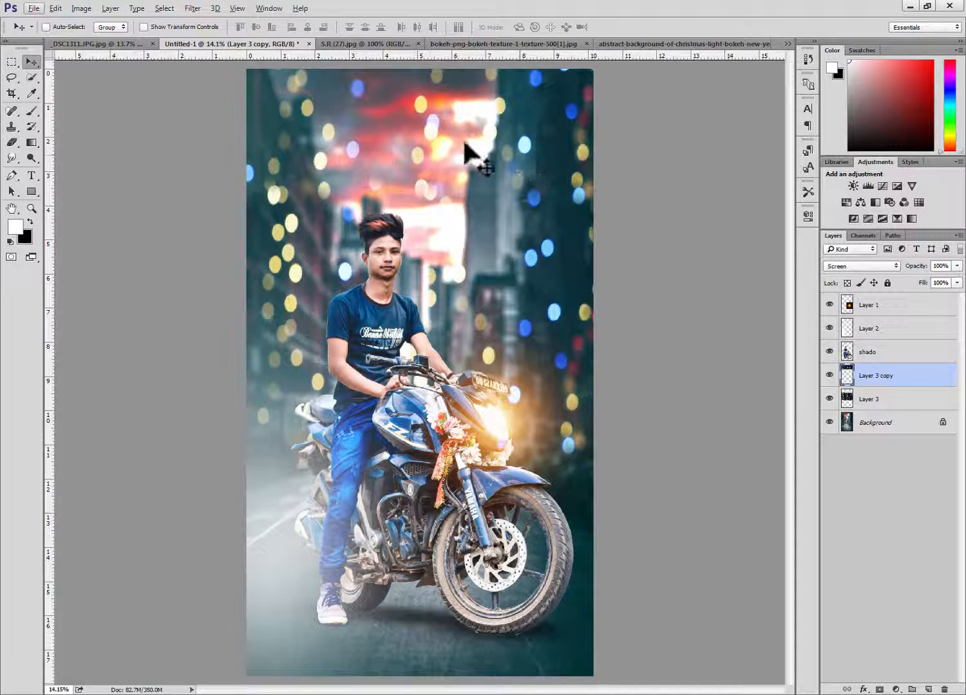
{"action": "scroll", "coordinate": [450, 164], "scroll_direction": "down", "scroll_amount": 2}
{"action": "scroll", "coordinate": [412, 155], "scroll_direction": "up", "scroll_amount": 1}
{"action": "left_click", "coordinate": [12, 142]}
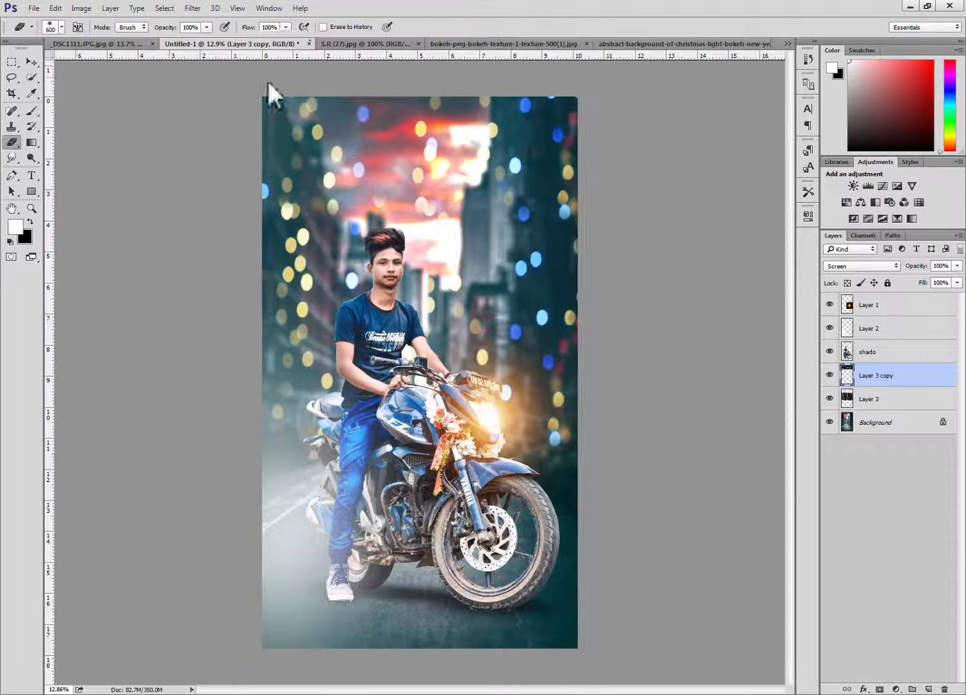
{"action": "mouse_move", "coordinate": [350, 113]}
{"action": "left_mouse_down"}
{"action": "mouse_move", "coordinate": [409, 127]}
{"action": "mouse_move", "coordinate": [345, 141]}
{"action": "mouse_move", "coordinate": [376, 193]}
{"action": "mouse_move", "coordinate": [347, 195]}
{"action": "mouse_move", "coordinate": [351, 202]}
{"action": "mouse_move", "coordinate": [356, 180]}
{"action": "mouse_move", "coordinate": [425, 241]}
{"action": "mouse_move", "coordinate": [462, 135]}
{"action": "mouse_move", "coordinate": [428, 226]}
{"action": "mouse_move", "coordinate": [473, 148]}
{"action": "mouse_move", "coordinate": [479, 172]}
{"action": "mouse_move", "coordinate": [475, 150]}
{"action": "mouse_move", "coordinate": [427, 90]}
{"action": "mouse_move", "coordinate": [426, 164]}
{"action": "mouse_move", "coordinate": [406, 180]}
{"action": "mouse_move", "coordinate": [429, 215]}
{"action": "mouse_move", "coordinate": [376, 202]}
{"action": "mouse_move", "coordinate": [365, 171]}
{"action": "mouse_move", "coordinate": [322, 166]}
{"action": "mouse_move", "coordinate": [337, 129]}
{"action": "mouse_move", "coordinate": [372, 147]}
{"action": "mouse_move", "coordinate": [514, 104]}
{"action": "mouse_move", "coordinate": [453, 183]}
{"action": "mouse_move", "coordinate": [437, 247]}
{"action": "left_mouse_up"}
{"action": "scroll", "coordinate": [418, 203], "scroll_direction": "down", "scroll_amount": 5}
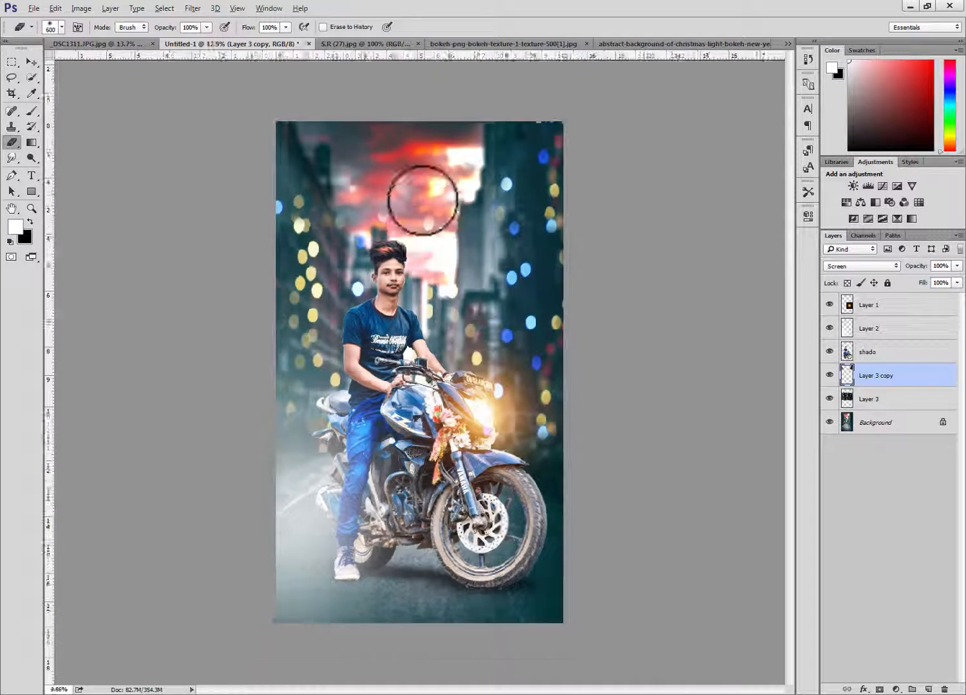
{"action": "scroll", "coordinate": [442, 276], "scroll_direction": "up", "scroll_amount": 3}
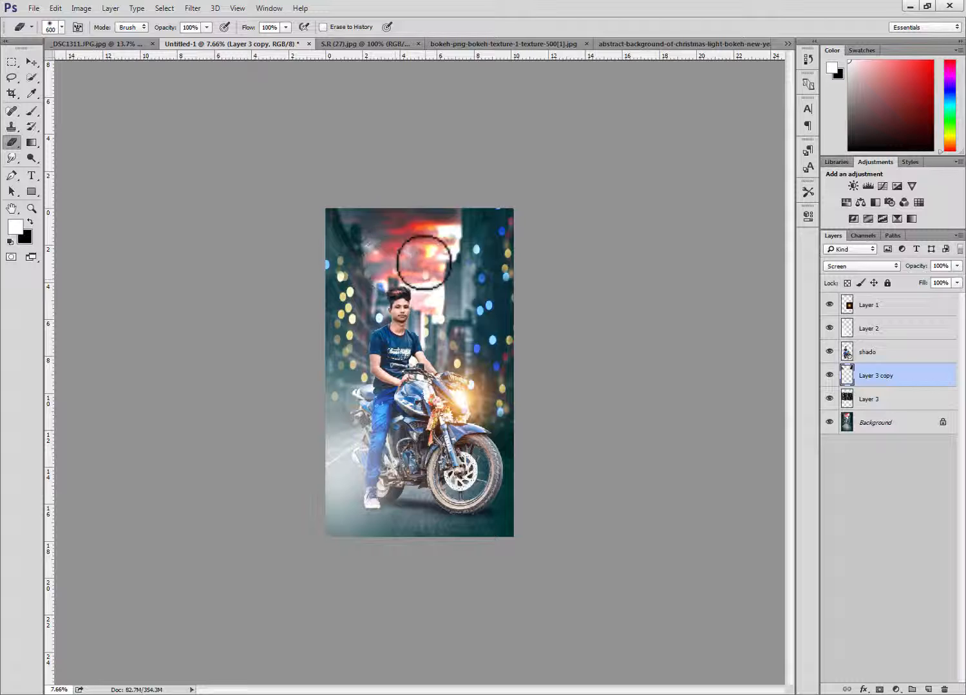
{"action": "scroll", "coordinate": [425, 259], "scroll_direction": "down", "scroll_amount": 4}
{"action": "scroll", "coordinate": [428, 272], "scroll_direction": "up", "scroll_amount": 5}
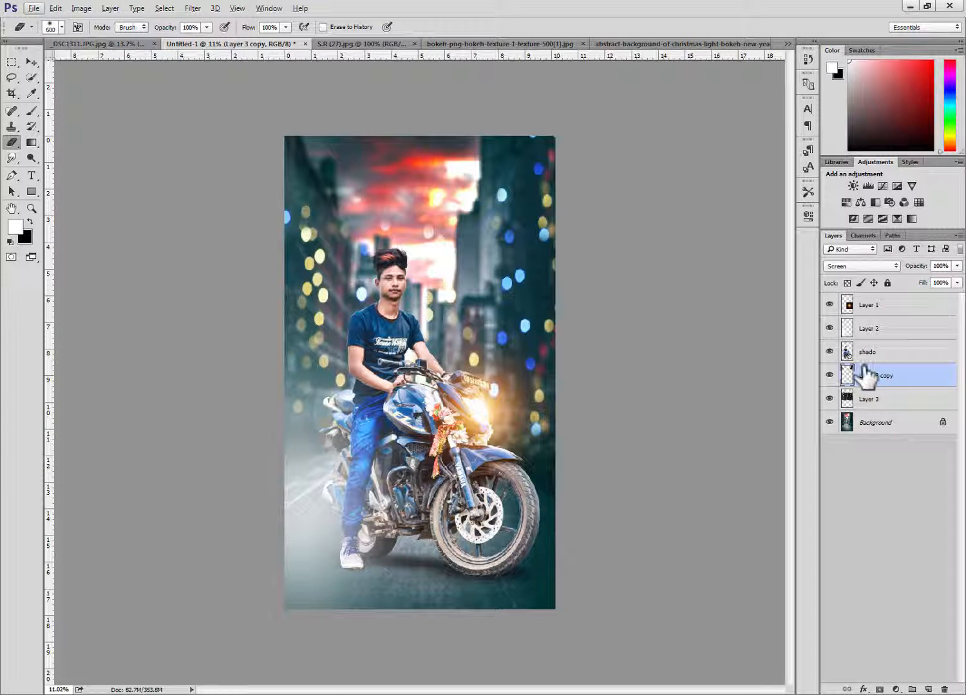
{"action": "left_click", "coordinate": [865, 424]}
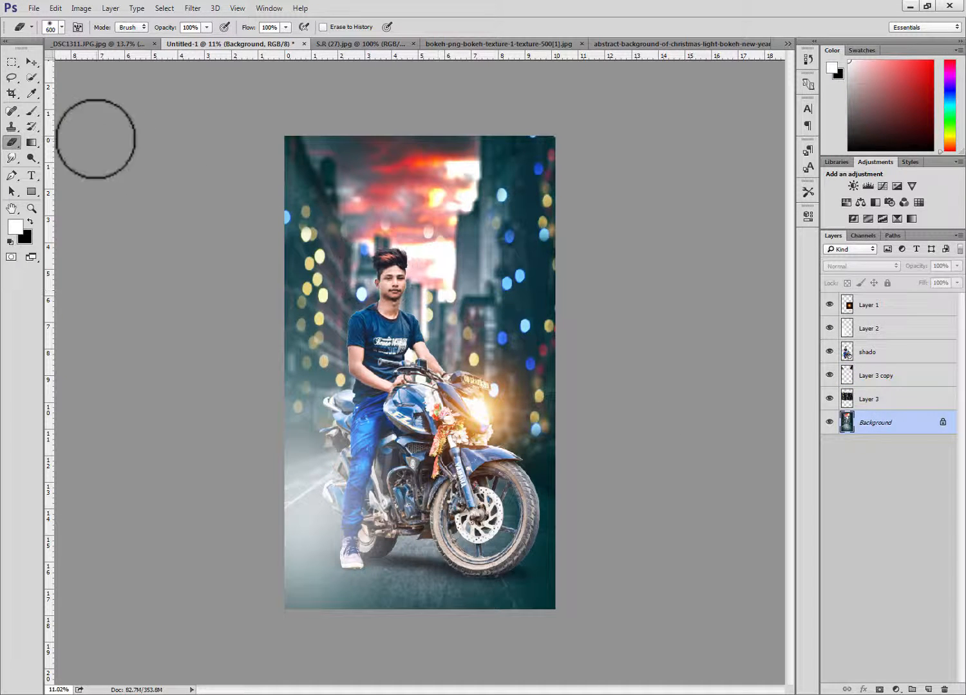
{"action": "left_click", "coordinate": [443, 693]}
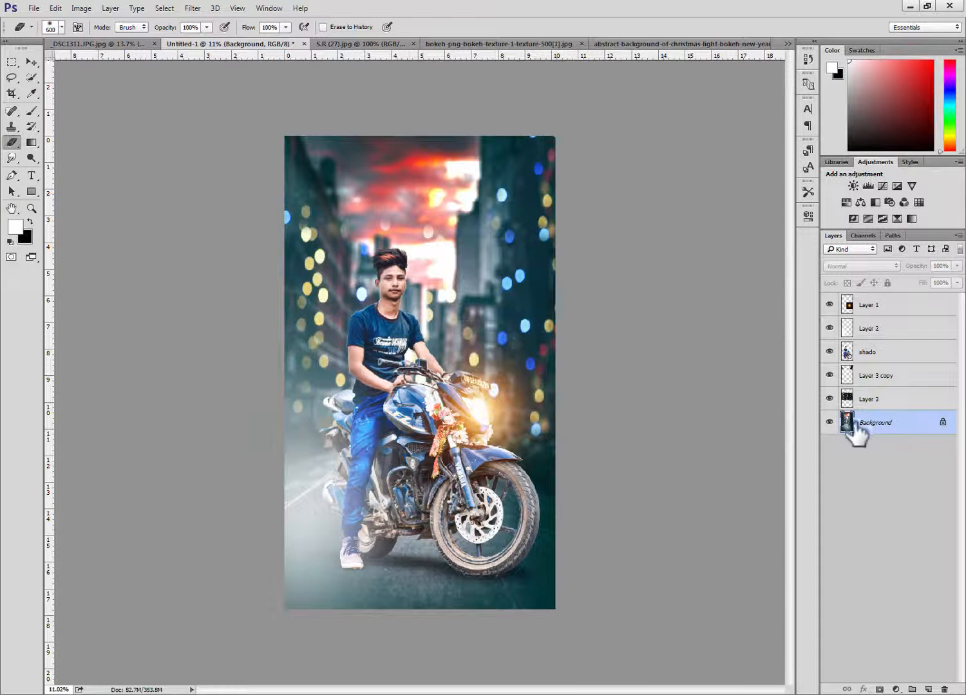
{"action": "left_click", "coordinate": [33, 177]}
{"action": "left_click_drag", "start_coordinate": [297, 191], "coordinate": [555, 297]}
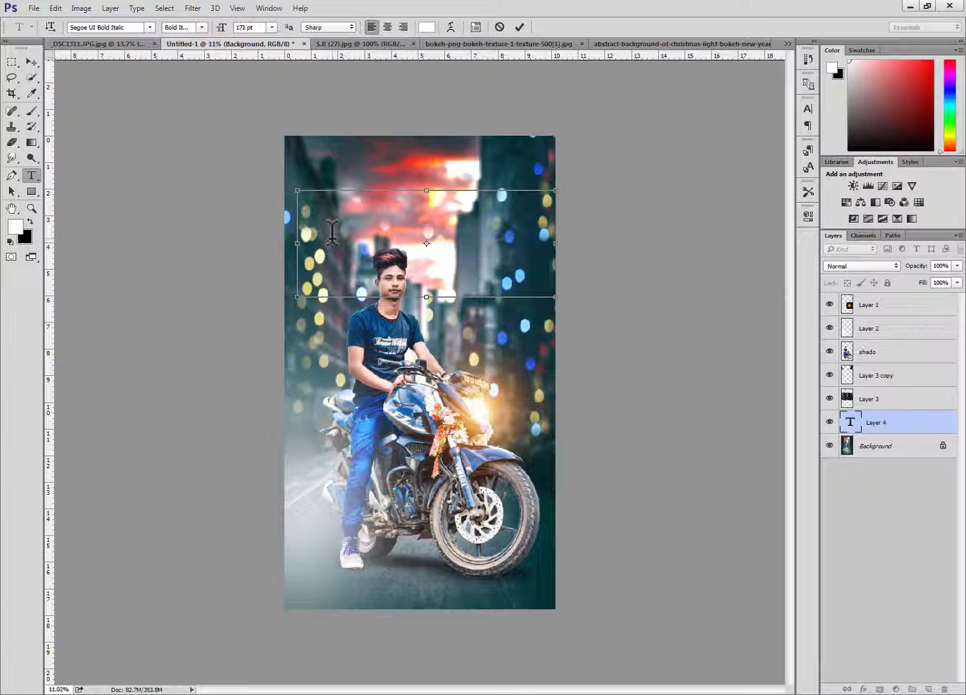
{"action": "key", "text": "ctrl+shift+comma"}
{"action": "key", "text": "ctrl+shift+comma"}
{"action": "key", "text": "ctrl+shift+comma"}
{"action": "left_click", "coordinate": [499, 27]}
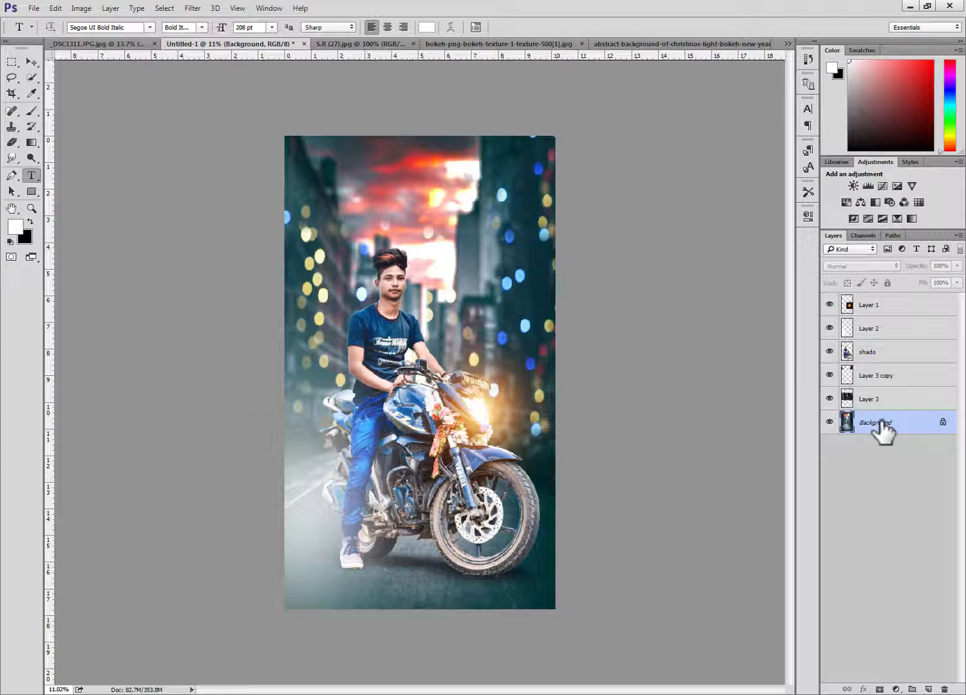
- Add a new layer above Layer 1 and draw a wide text box over the rider and motorcycle
{"action": "left_click", "coordinate": [863, 330]}
{"action": "left_click", "coordinate": [863, 309]}
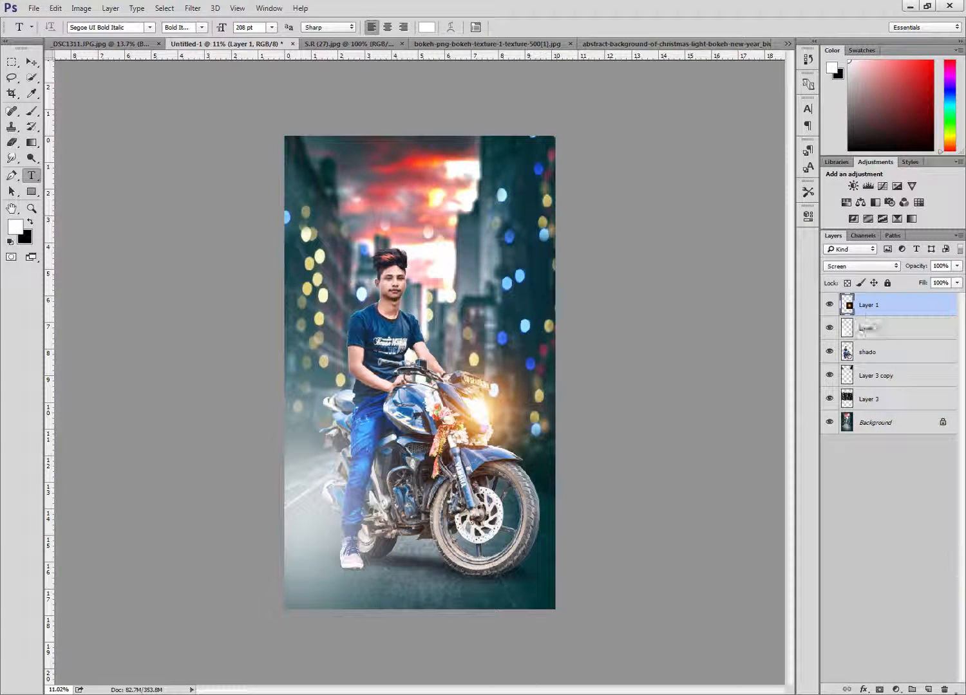
{"action": "left_click", "coordinate": [928, 689]}
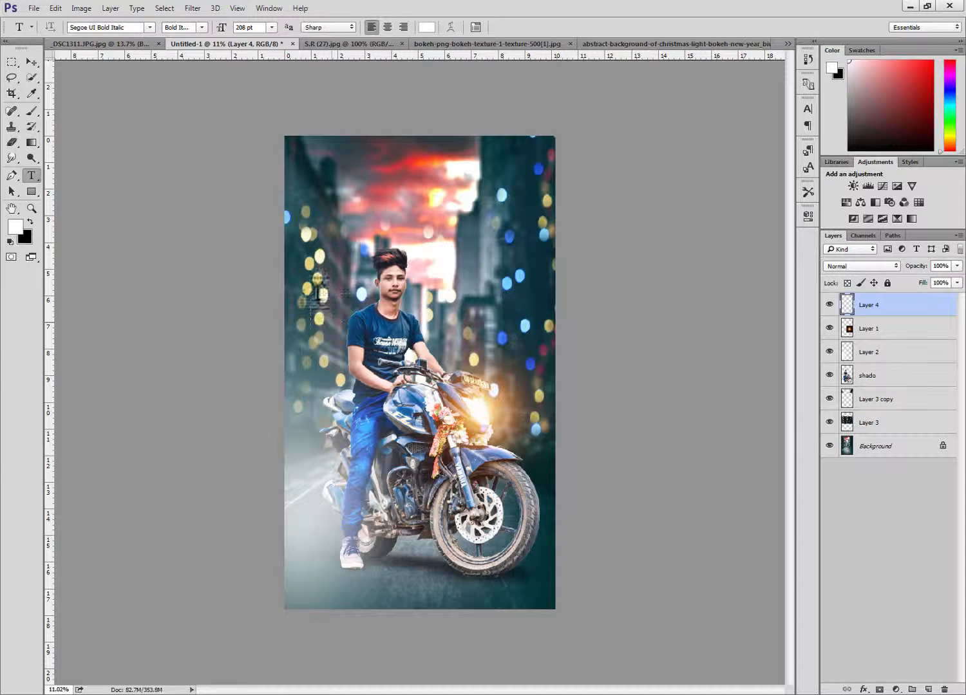
{"action": "left_click_drag", "start_coordinate": [310, 294], "coordinate": [548, 468]}
- Enter the text "star light" in white Segoe UI Bold Italic at 50 pt
{"action": "type", "text": "df"}
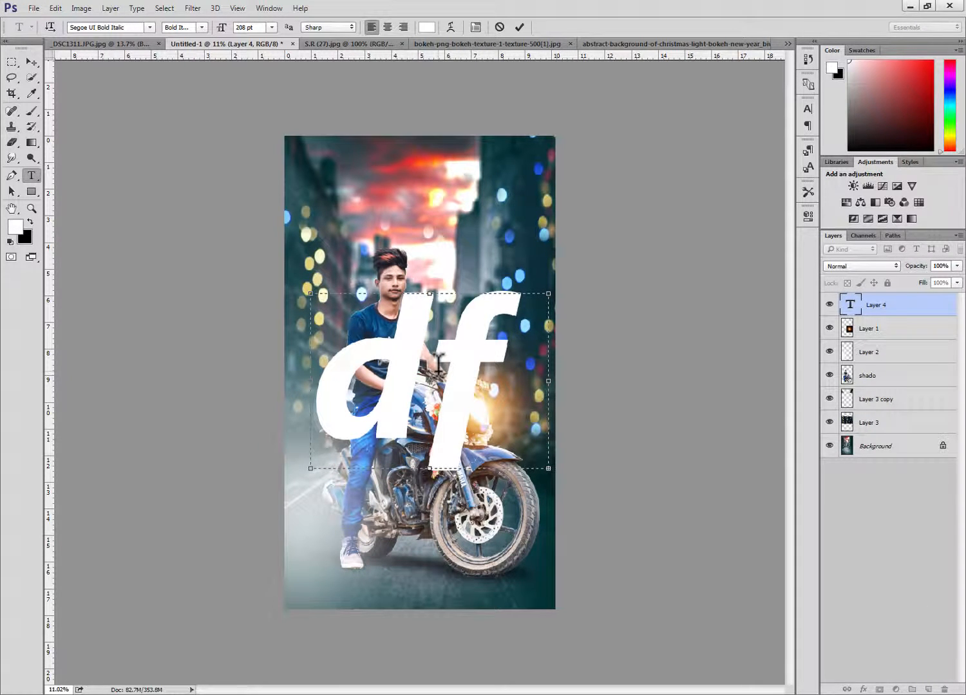
{"action": "key", "text": "BackSpace"}
{"action": "key", "text": "BackSpace"}
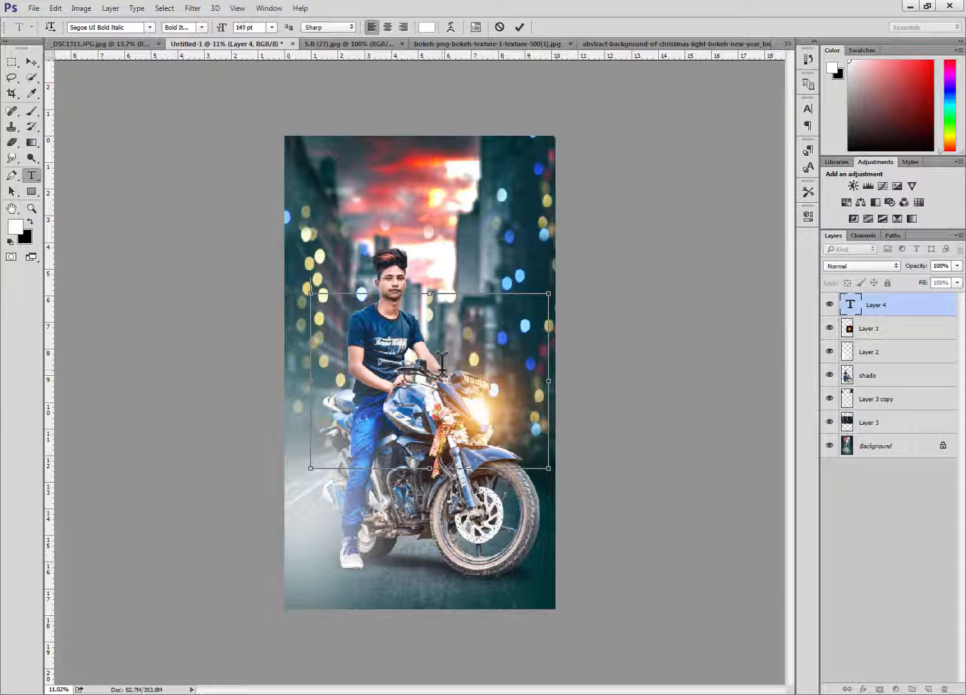
{"action": "type", "text": "hg"}
{"action": "key", "text": "BackSpace"}
{"action": "key", "text": "BackSpace"}
{"action": "type", "text": "h"}
{"action": "type", "text": "star"}
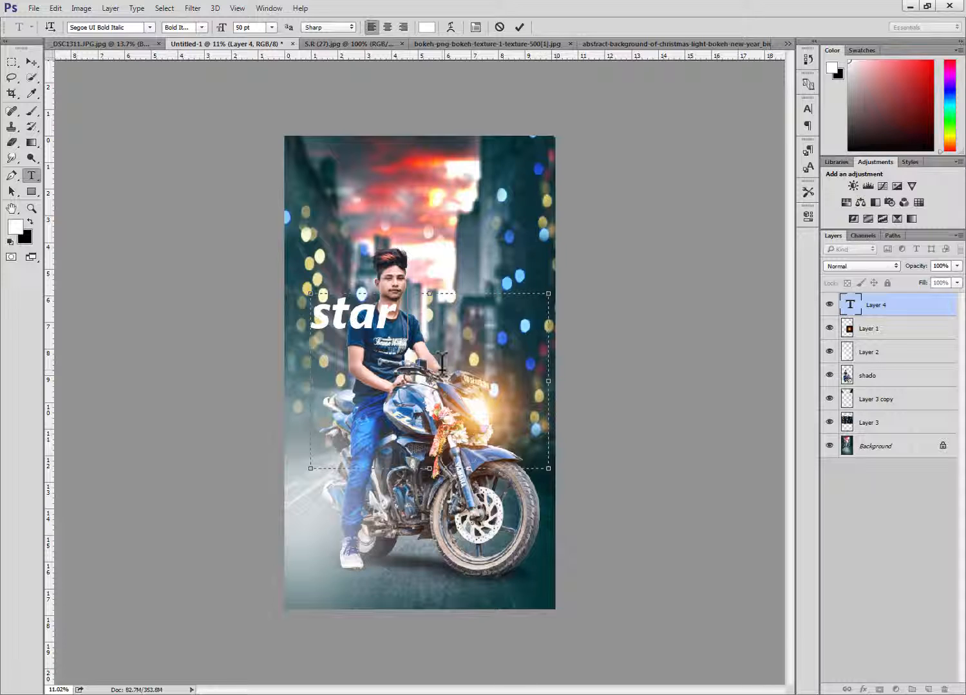
{"action": "type", "text": " ligjhtt"}
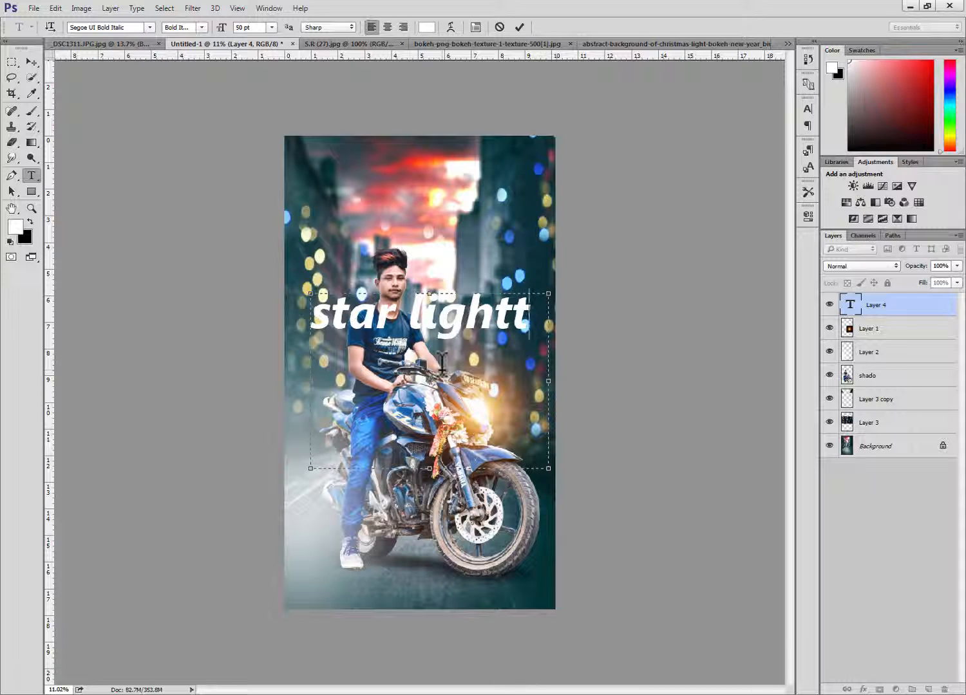
{"action": "key", "text": "BackSpace"}
- Select the whole "star light" text and move it up into the sky above the rider's head
{"action": "left_click_drag", "start_coordinate": [513, 315], "coordinate": [306, 312]}
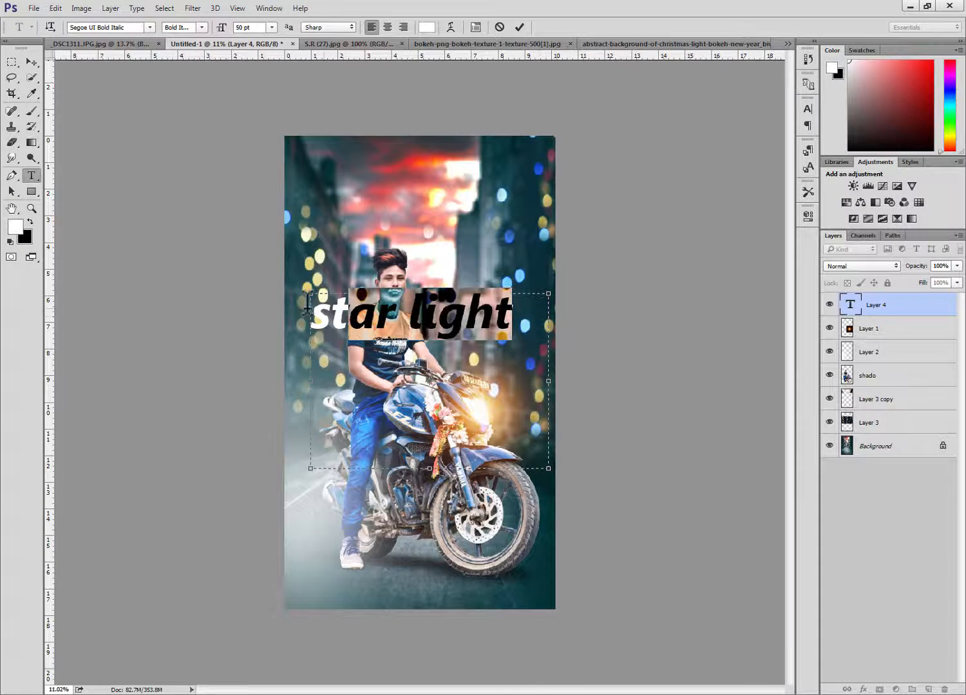
{"action": "left_click_drag", "start_coordinate": [513, 316], "coordinate": [303, 313]}
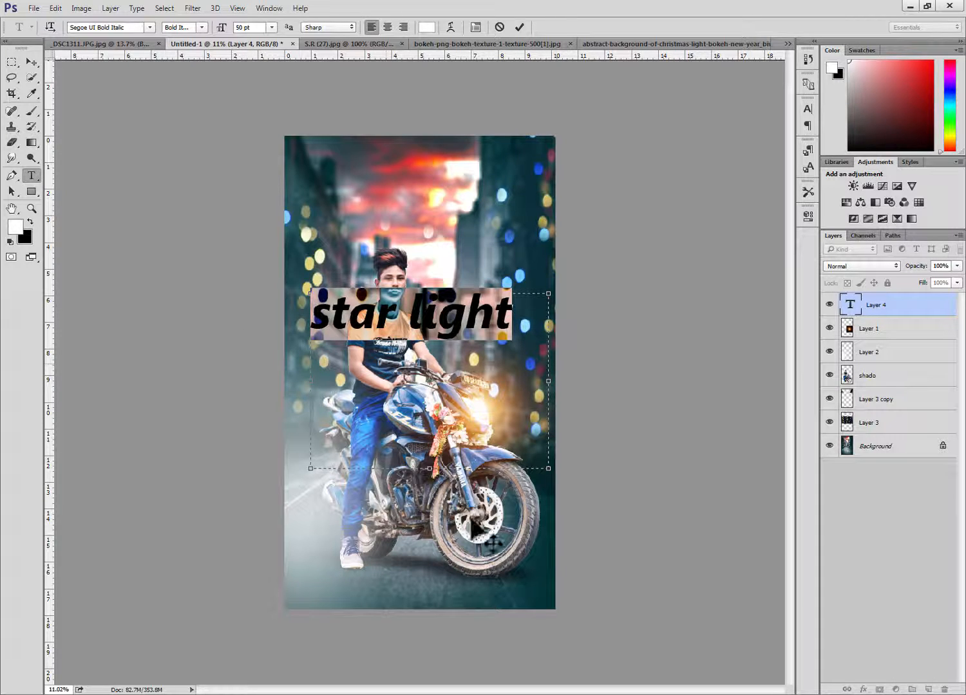
{"action": "left_click_drag", "start_coordinate": [493, 544], "coordinate": [478, 395]}
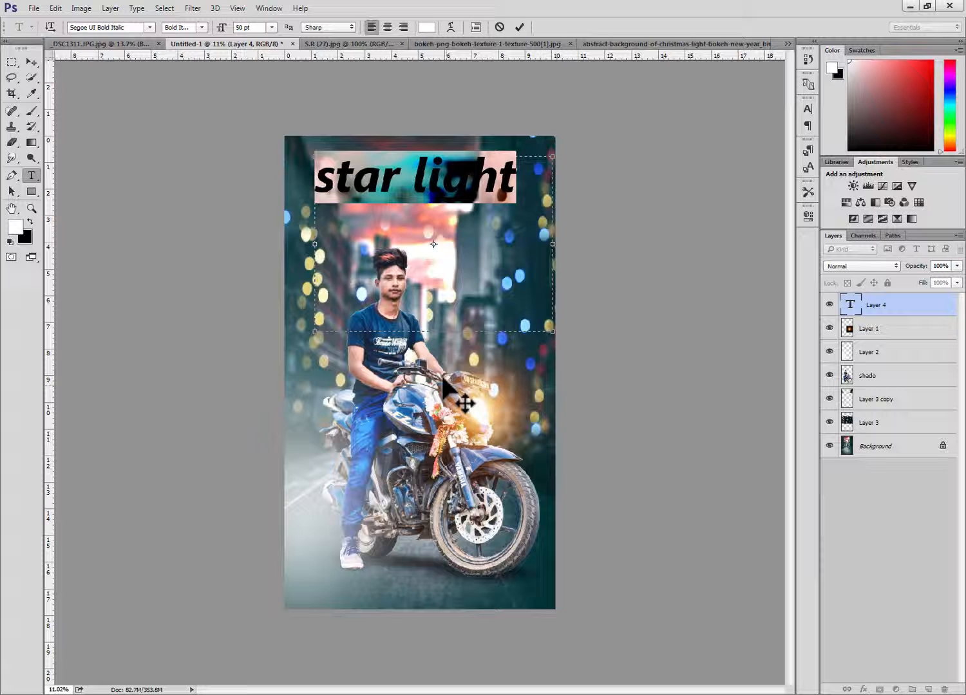
- Replace the lowercase "s" at the start of the sky text with a capital "S"
{"action": "left_click", "coordinate": [534, 209]}
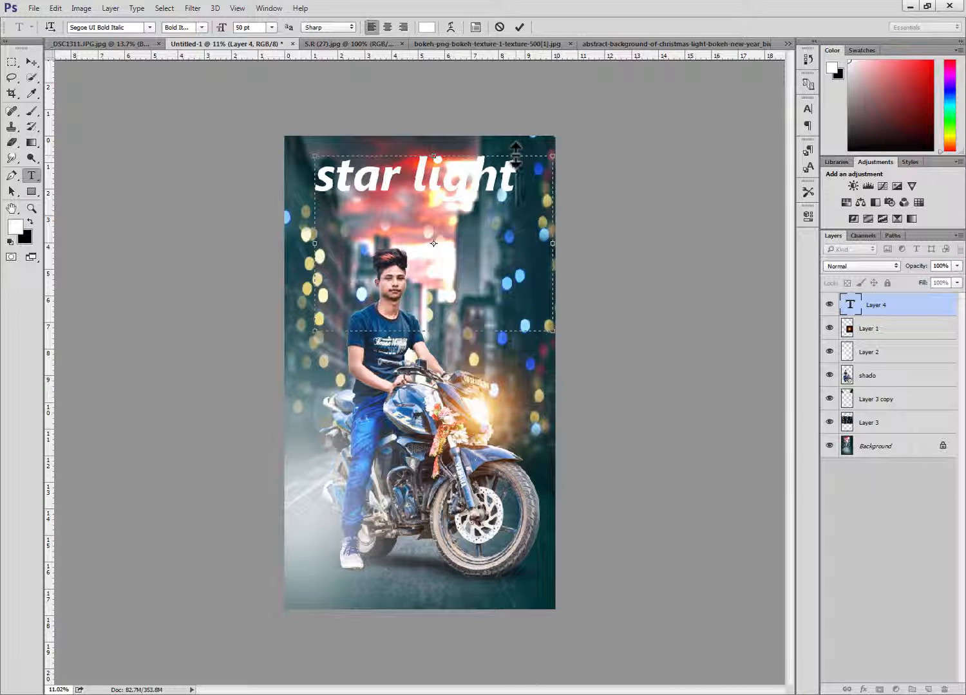
{"action": "left_click_drag", "start_coordinate": [508, 179], "coordinate": [271, 144]}
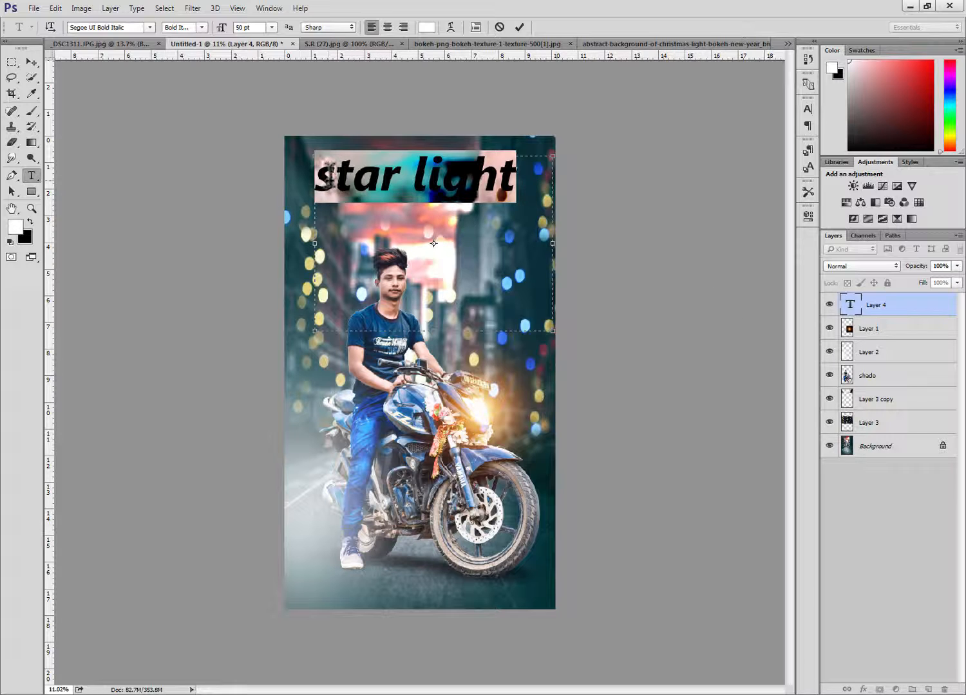
{"action": "left_click", "coordinate": [335, 175]}
{"action": "key", "text": "BackSpace"}
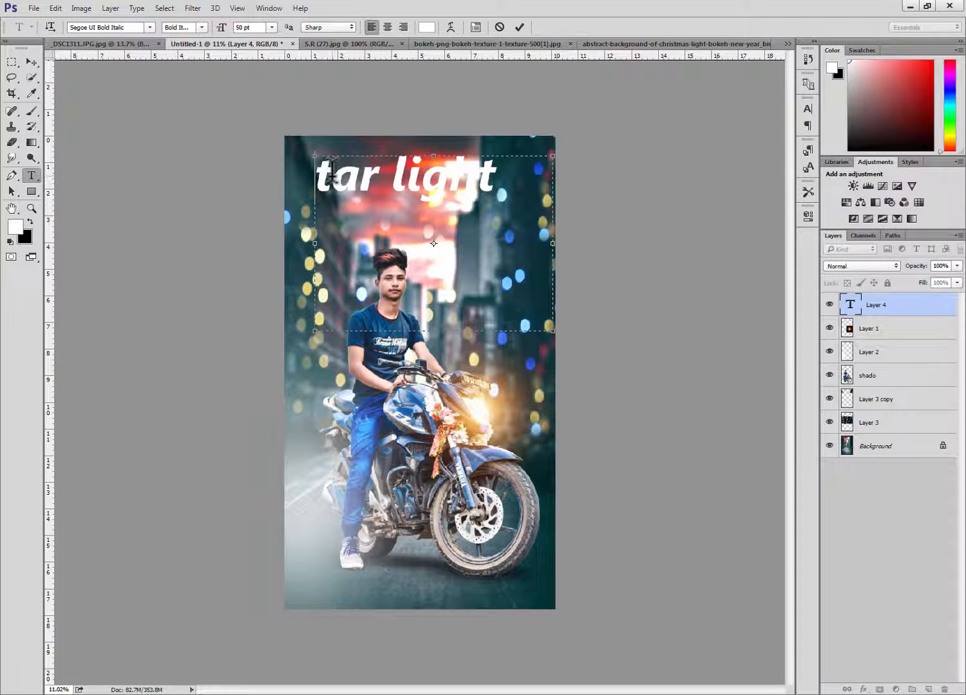
{"action": "type", "text": "s"}
{"action": "key", "text": "BackSpace"}
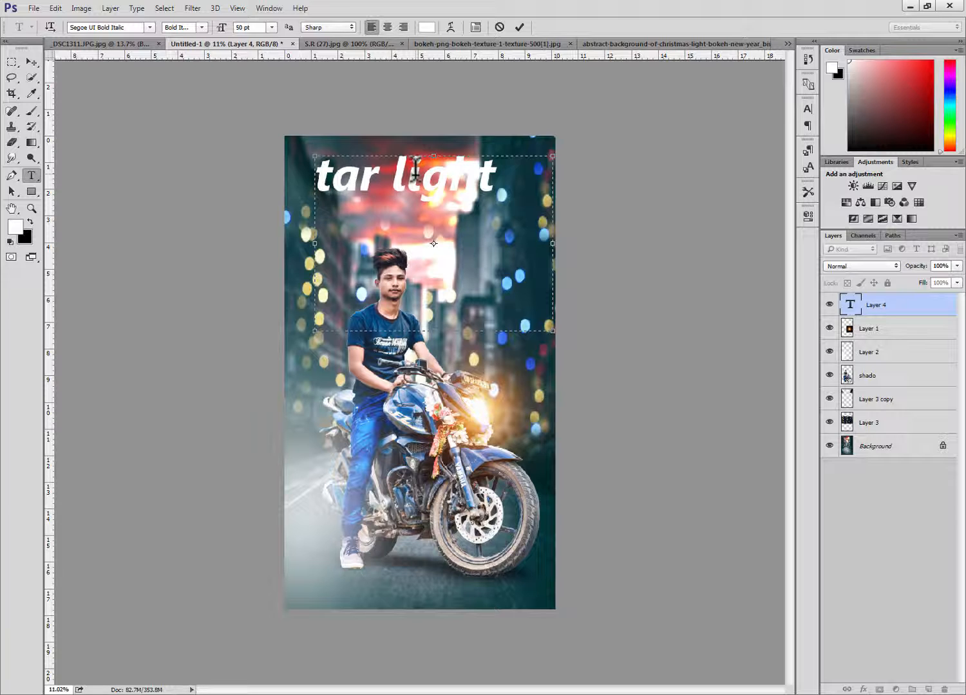
{"action": "type", "text": "S"}
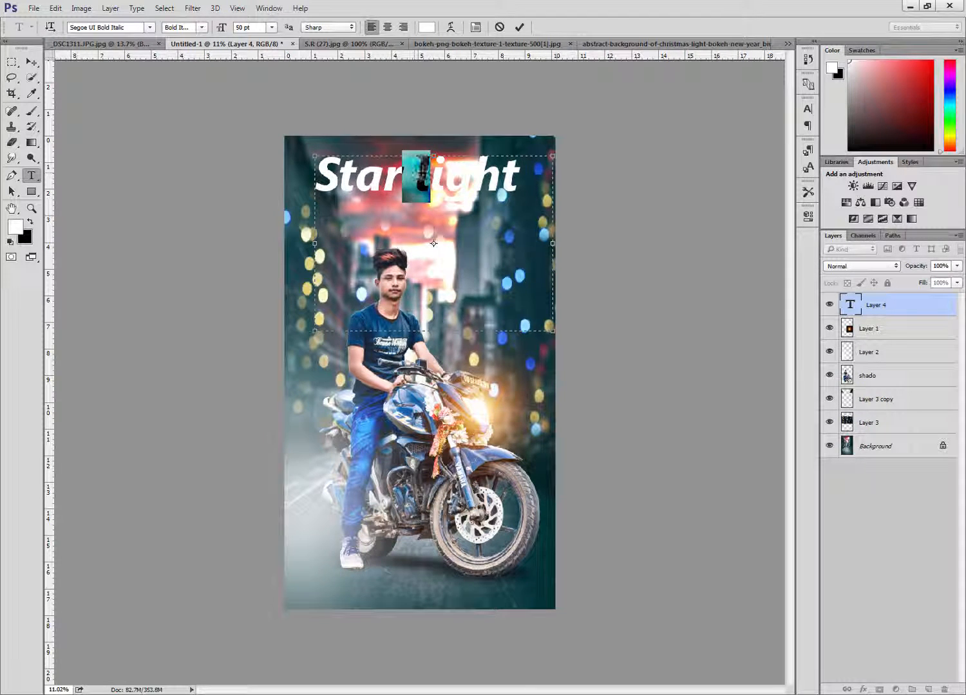
- Replace the lowercase "l" with a capital "L" so the text reads "Star Light", and commit the text edit
{"action": "triple_click", "coordinate": [426, 166]}
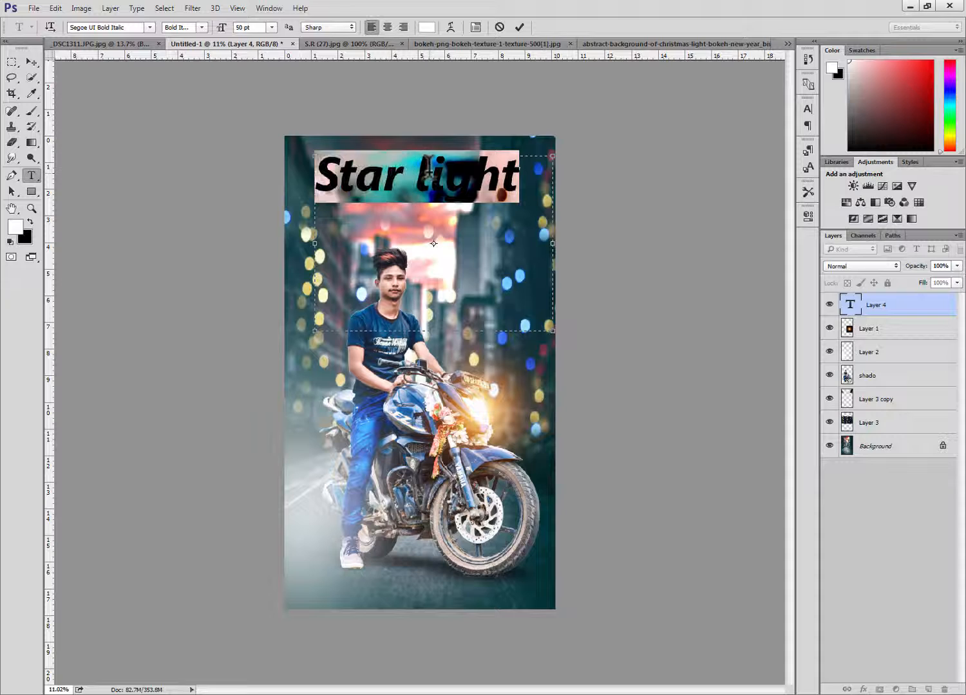
{"action": "left_click", "coordinate": [425, 169]}
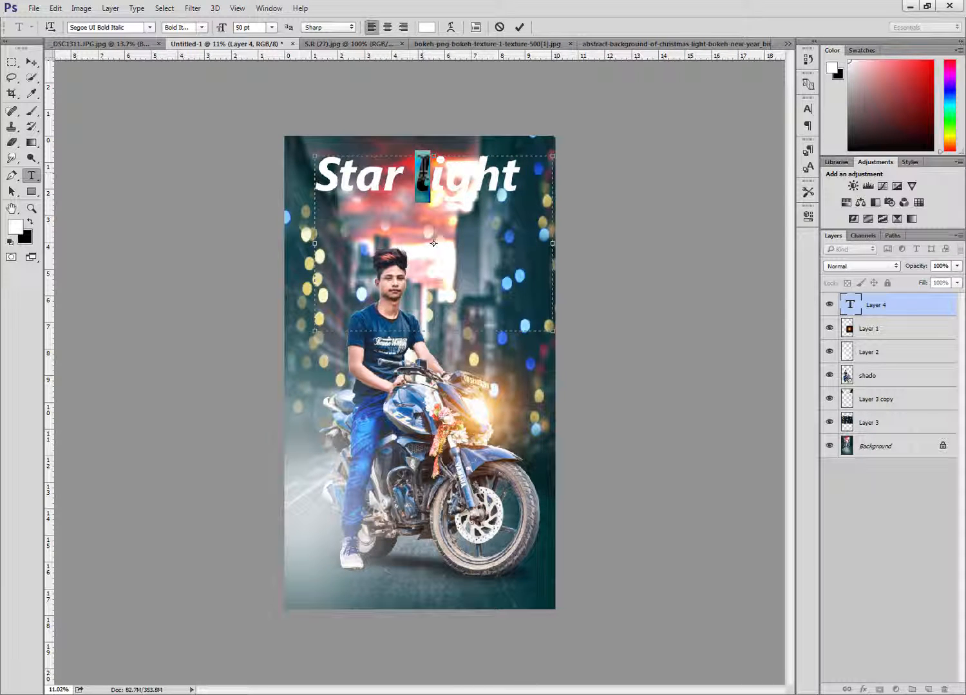
{"action": "type", "text": "L"}
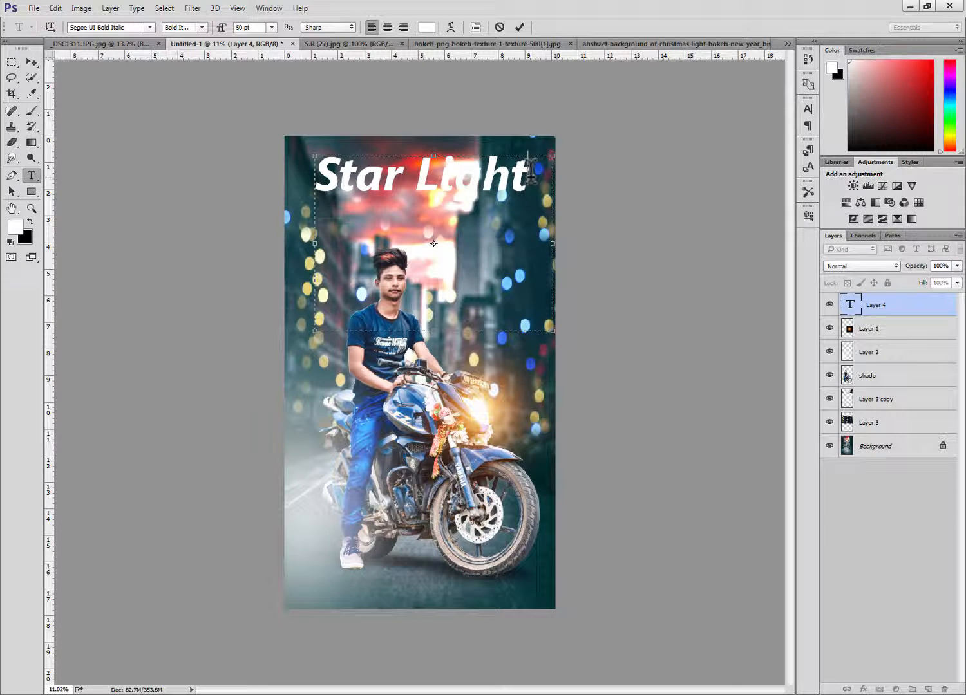
{"action": "left_click_drag", "start_coordinate": [529, 168], "coordinate": [314, 174]}
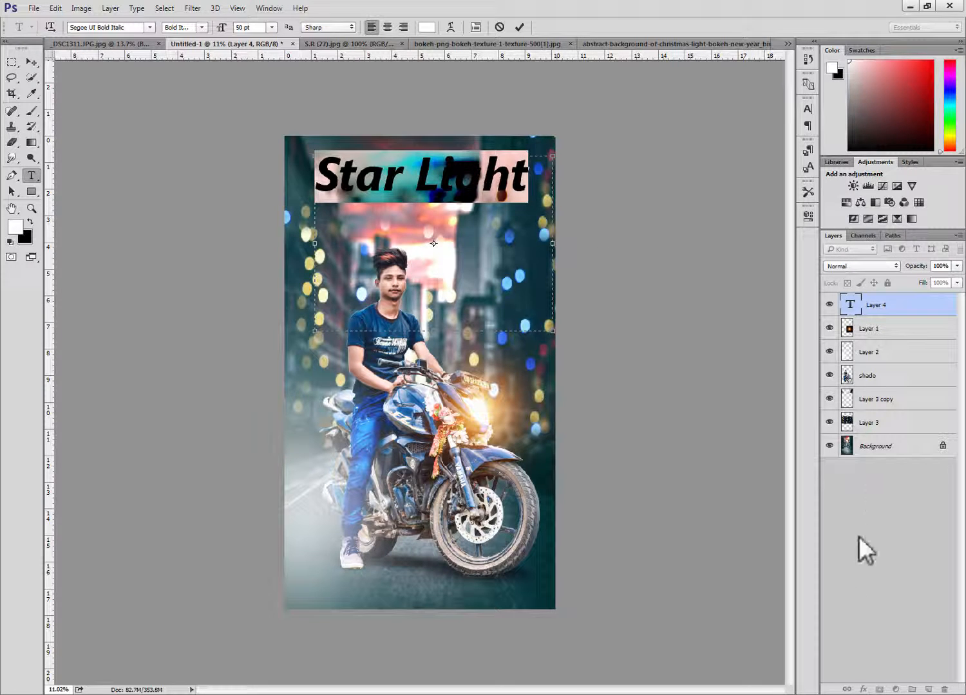
{"action": "left_click", "coordinate": [519, 25]}
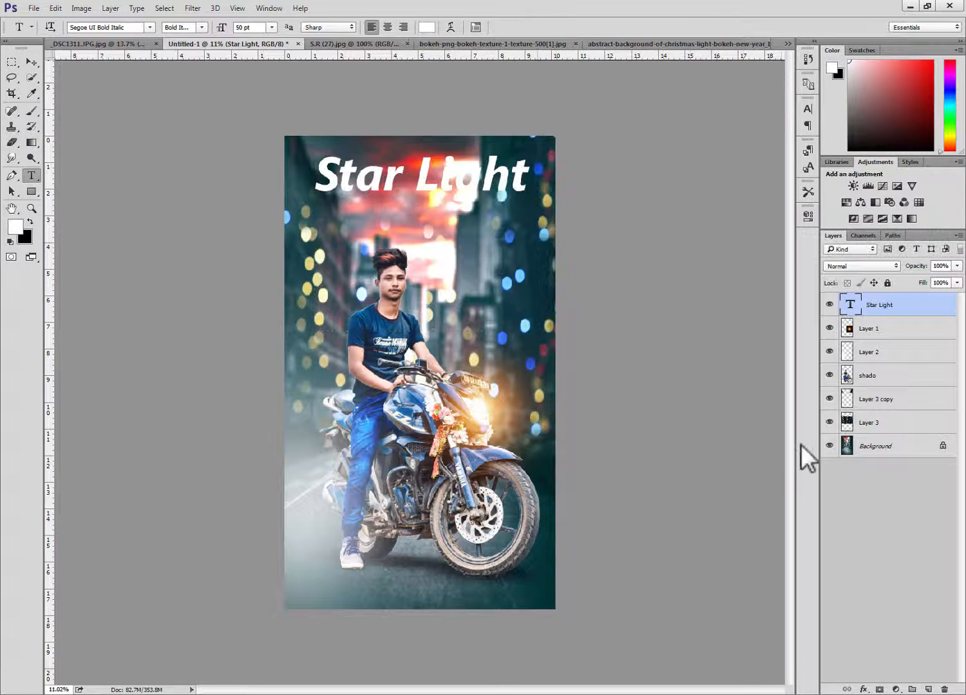
- Add Drop Shadow and Bevel & Emboss effects to the "Star Light" text layer
{"action": "left_click", "coordinate": [864, 689]}
{"action": "left_click", "coordinate": [873, 681]}
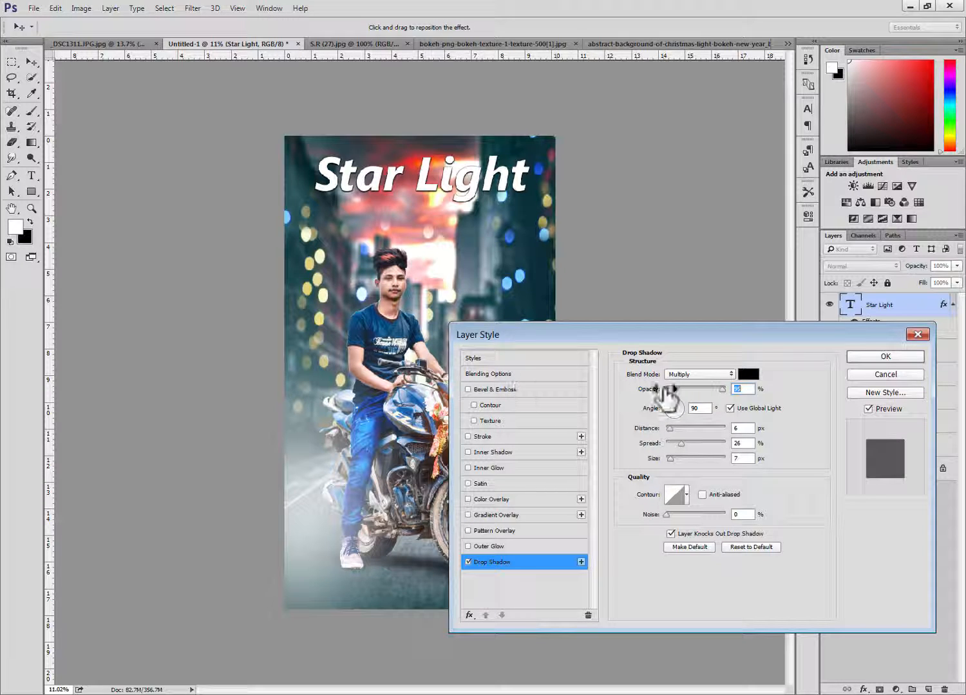
{"action": "left_click", "coordinate": [488, 374]}
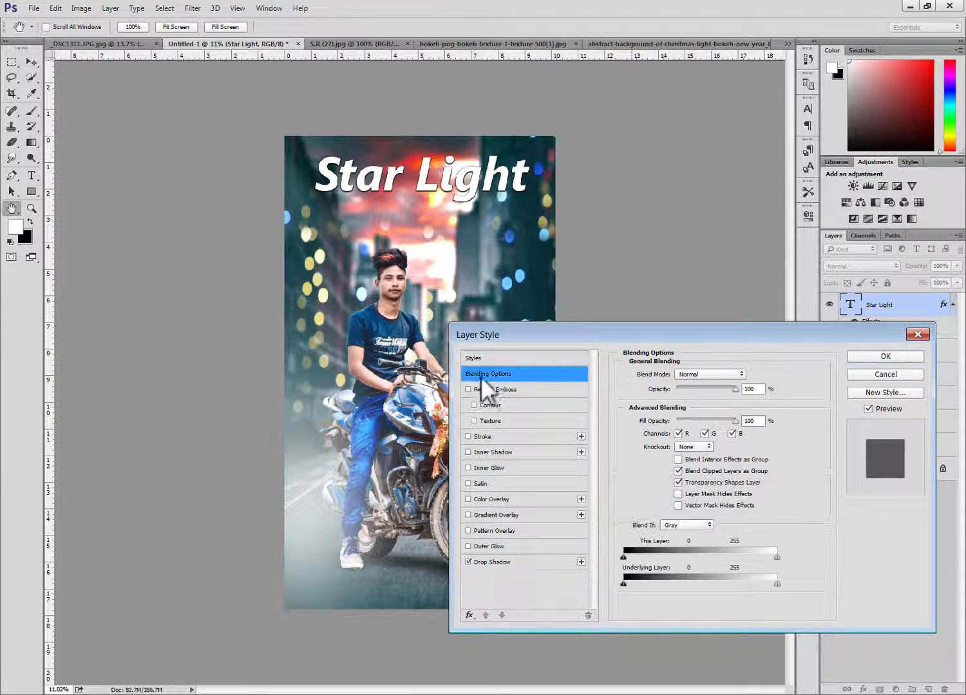
{"action": "left_click", "coordinate": [468, 389]}
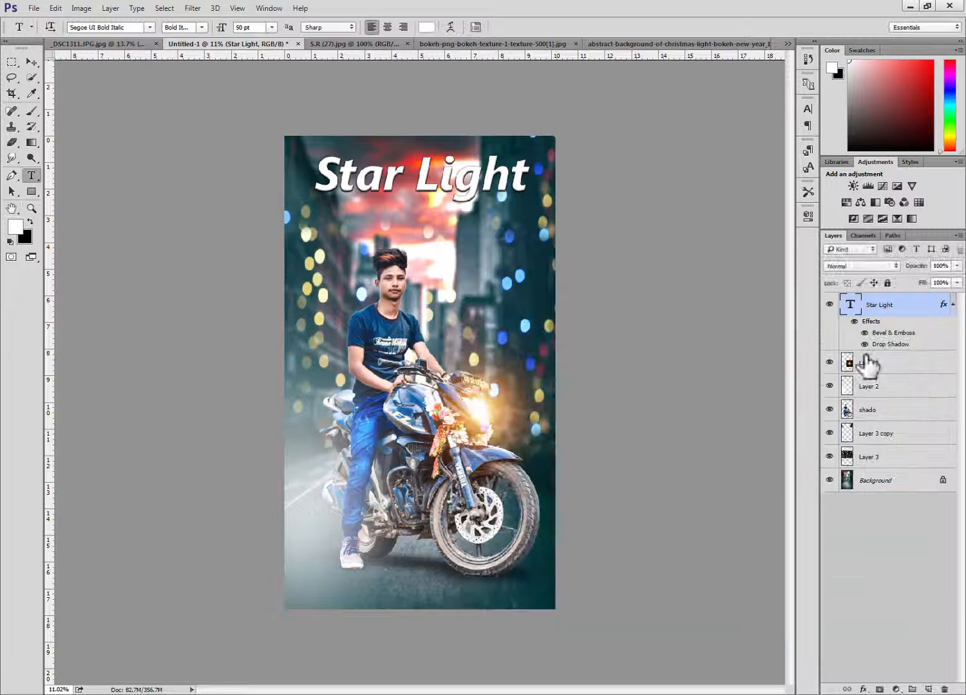
{"action": "left_click", "coordinate": [868, 355]}
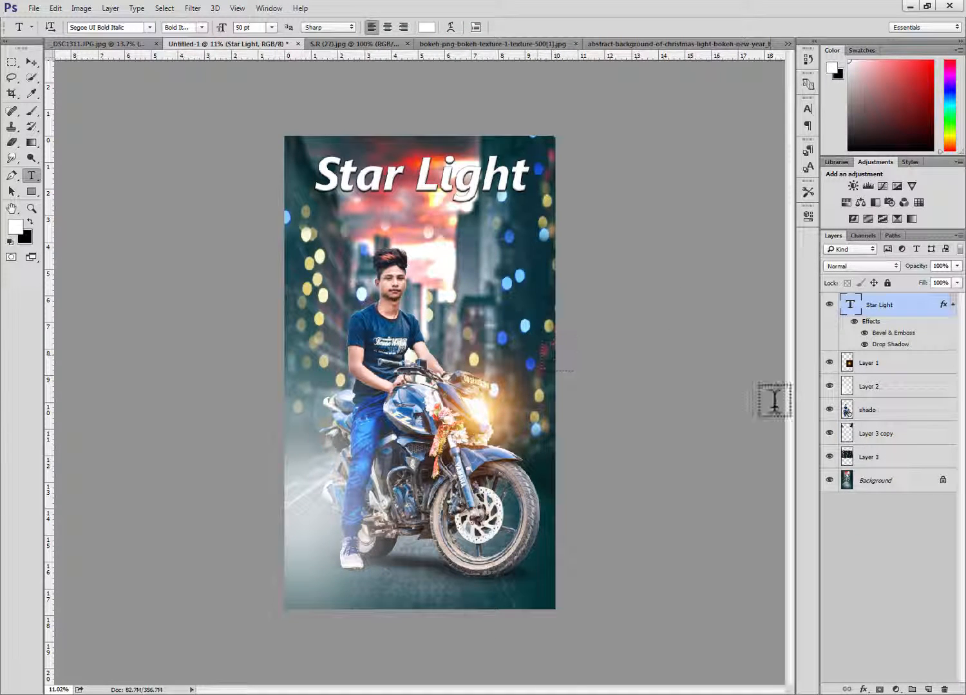
- Add a new layer directly above Layer 3 copy and set the foreground colour to orange fd6c01
{"action": "scroll", "coordinate": [410, 186], "scroll_direction": "down", "scroll_amount": 1}
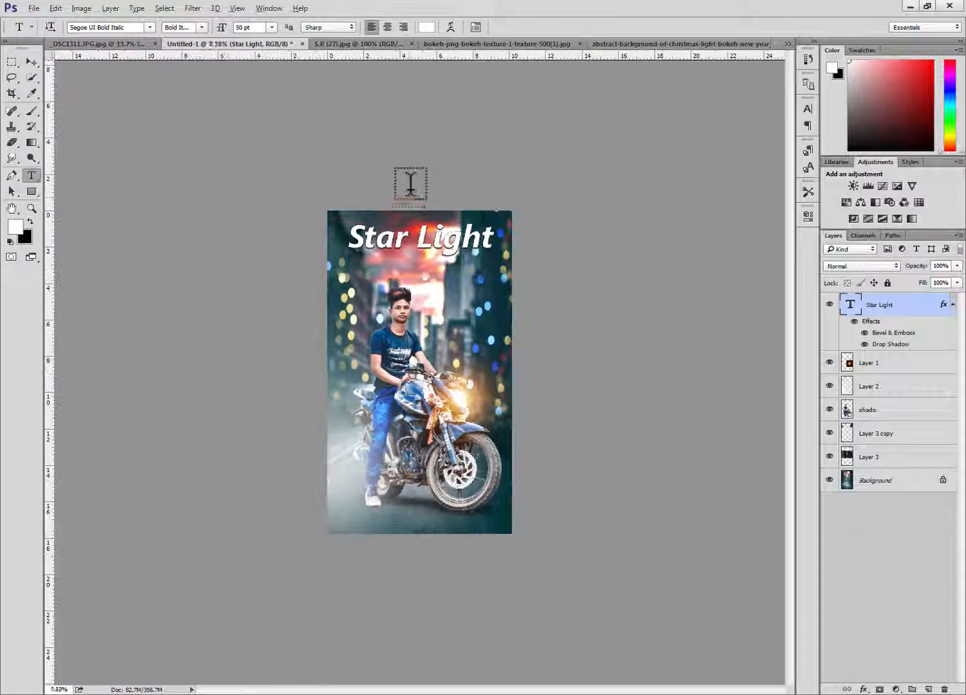
{"action": "scroll", "coordinate": [409, 185], "scroll_direction": "up", "scroll_amount": 1}
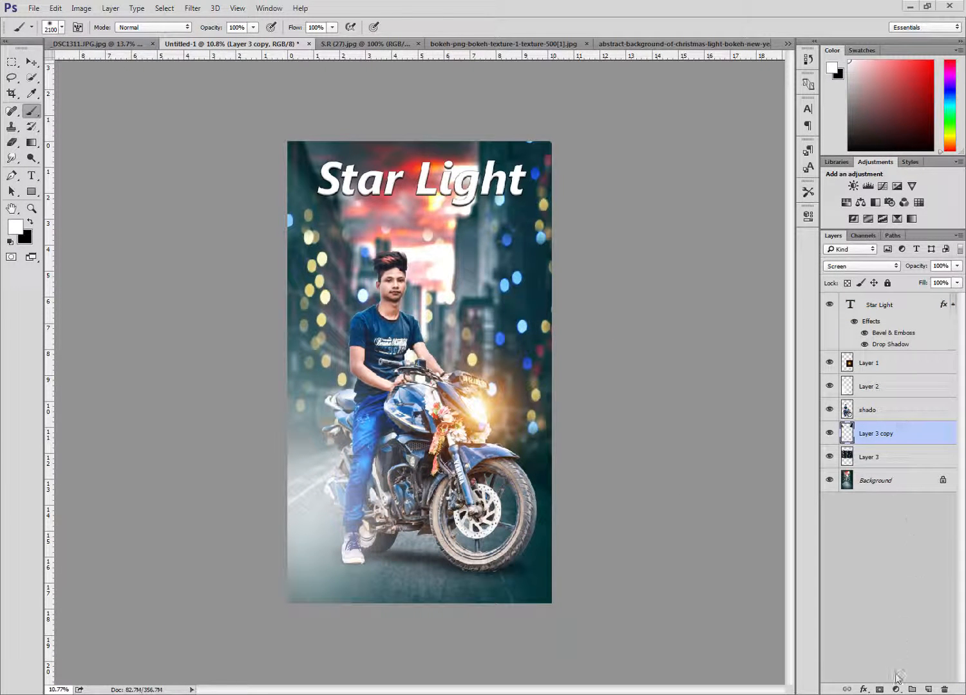
{"action": "left_click", "coordinate": [928, 689]}
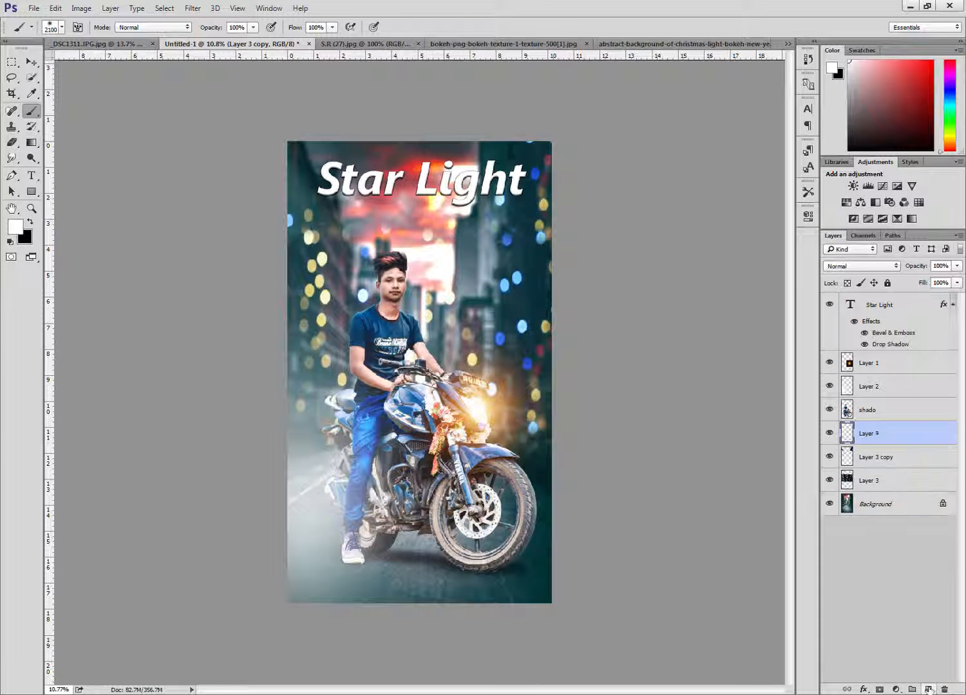
{"action": "mouse_move", "coordinate": [870, 435]}
{"action": "left_mouse_down"}
{"action": "mouse_move", "coordinate": [868, 410]}
{"action": "mouse_move", "coordinate": [875, 434]}
{"action": "left_mouse_up"}
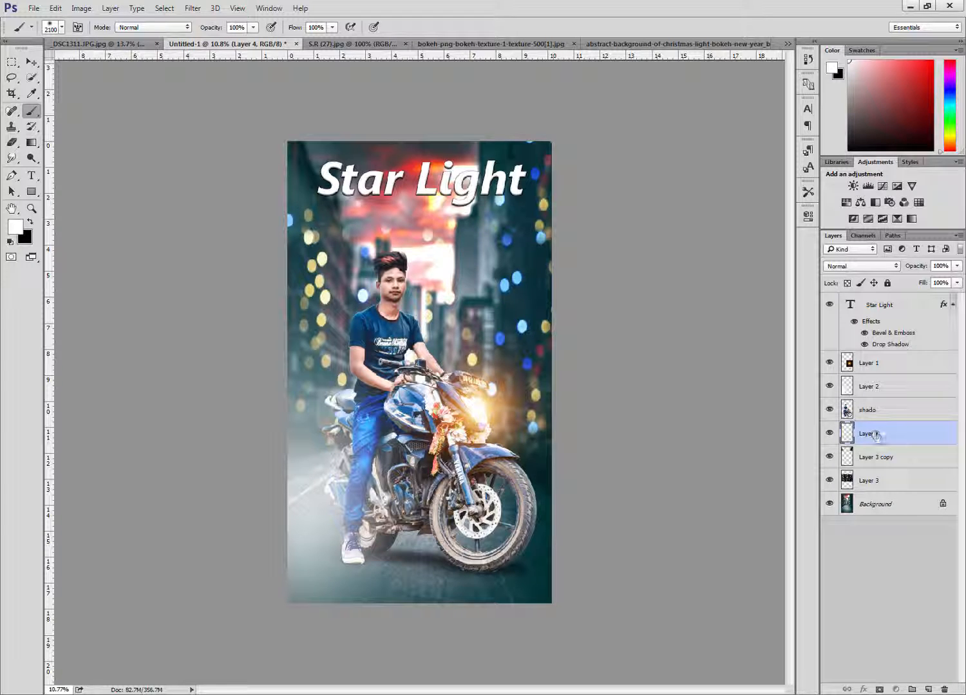
{"action": "left_click", "coordinate": [17, 228]}
{"action": "left_click_drag", "start_coordinate": [631, 226], "coordinate": [760, 181]}
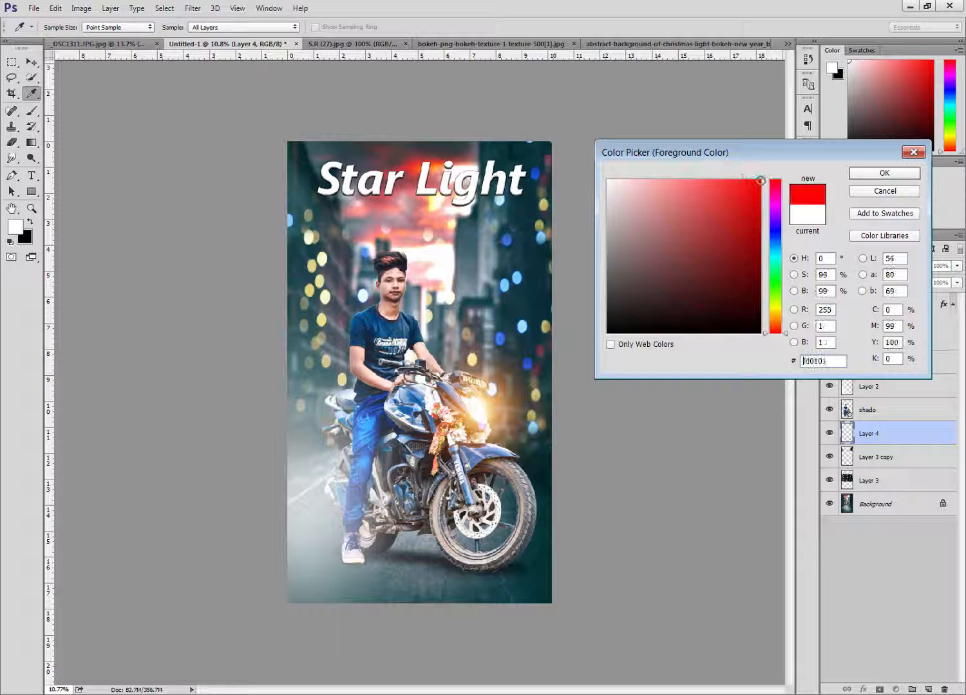
{"action": "left_click", "coordinate": [777, 325]}
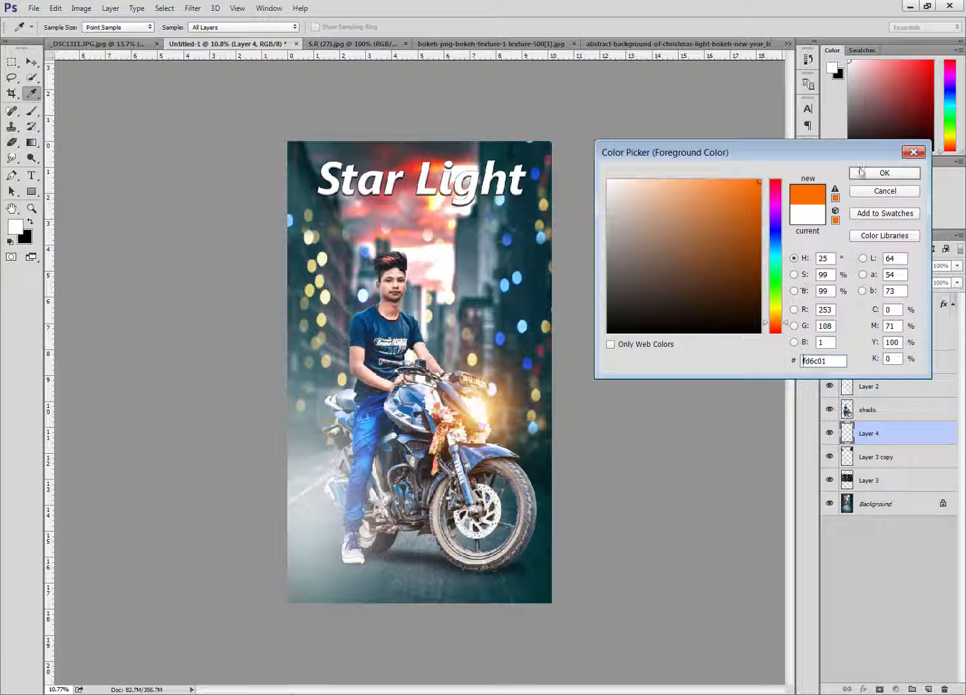
{"action": "left_click", "coordinate": [884, 172]}
- Enlarge the Brush to 3000 px and paint a soft orange glow behind the rider's head and shoulders
{"action": "key", "text": "b"}
{"action": "key", "text": "bracketright"}
{"action": "key", "text": "bracketright"}
{"action": "key", "text": "bracketright"}
{"action": "key", "text": "bracketright"}
{"action": "key", "text": "bracketright"}
{"action": "key", "text": "bracketright"}
{"action": "key", "text": "bracketright"}
{"action": "key", "text": "bracketright"}
{"action": "key", "text": "bracketright"}
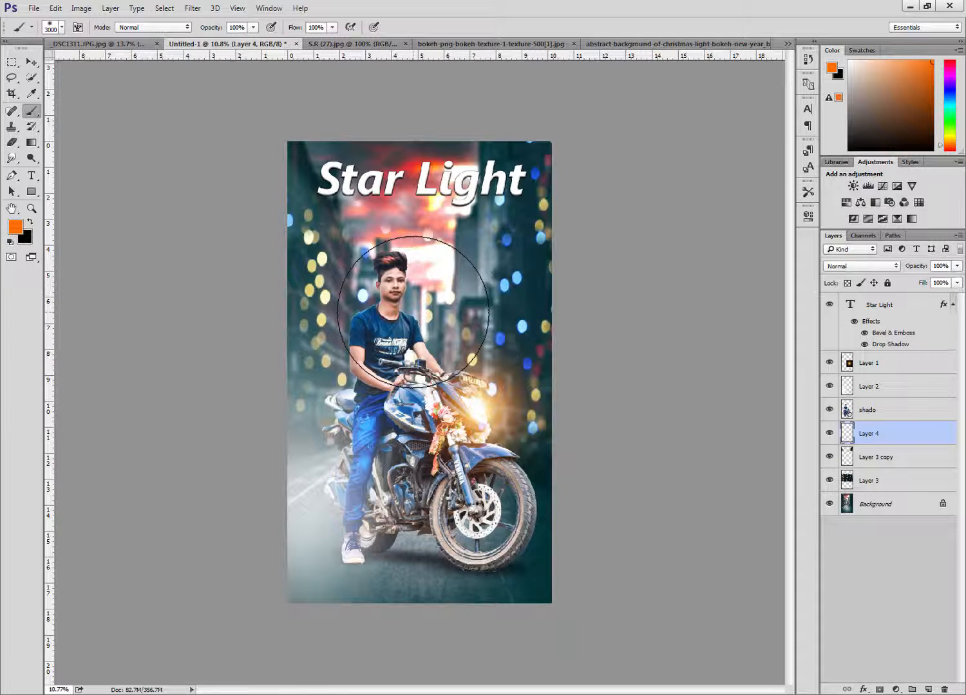
{"action": "left_click_drag", "start_coordinate": [416, 293], "coordinate": [454, 283]}
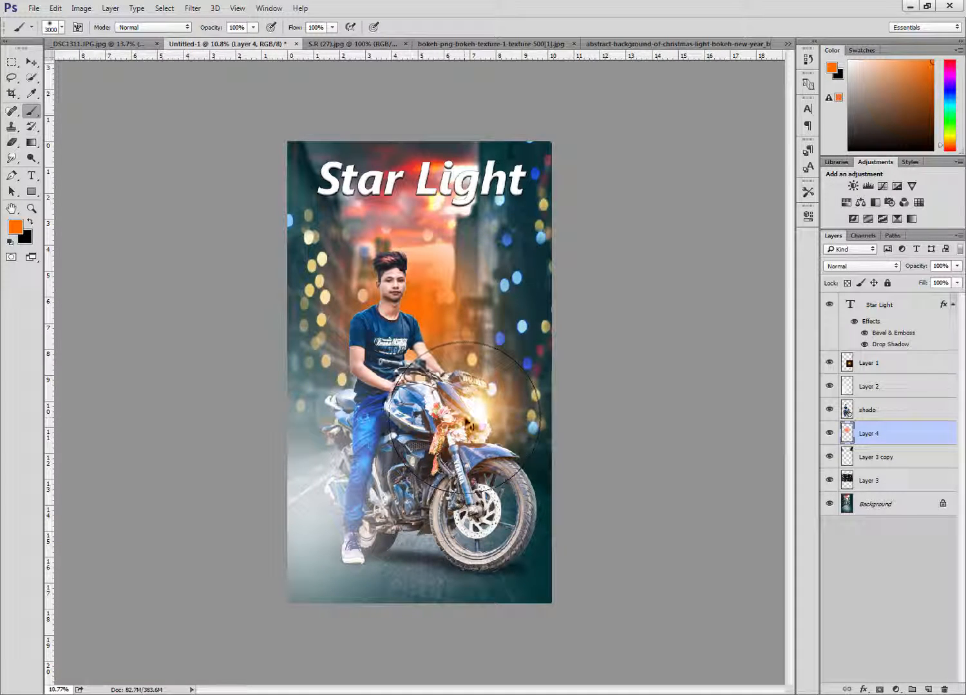
- Scale the orange glow to about 133% behind the rider and motorcycle, and reduce its layer opacity to 57%
{"action": "key", "text": "ctrl+t"}
{"action": "left_click_drag", "start_coordinate": [552, 470], "coordinate": [657, 604]}
{"action": "left_click_drag", "start_coordinate": [564, 444], "coordinate": [489, 436]}
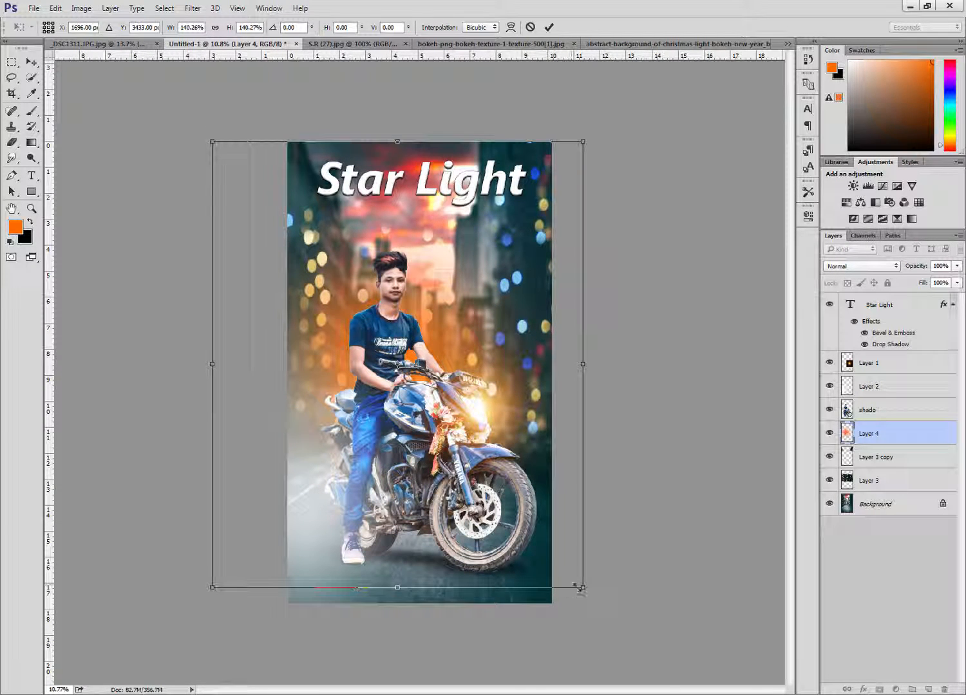
{"action": "left_click_drag", "start_coordinate": [582, 588], "coordinate": [610, 687]}
{"action": "left_click_drag", "start_coordinate": [550, 561], "coordinate": [531, 536]}
{"action": "left_click_drag", "start_coordinate": [619, 628], "coordinate": [551, 533]}
{"action": "left_click_drag", "start_coordinate": [475, 439], "coordinate": [497, 487]}
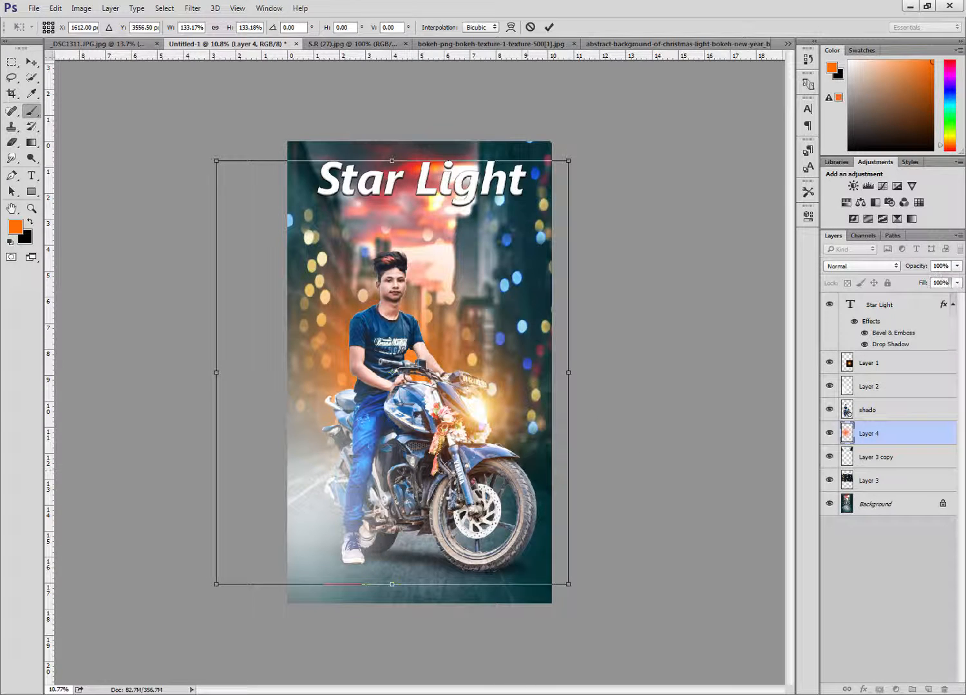
{"action": "key", "text": "Return"}
{"action": "left_click", "coordinate": [956, 266]}
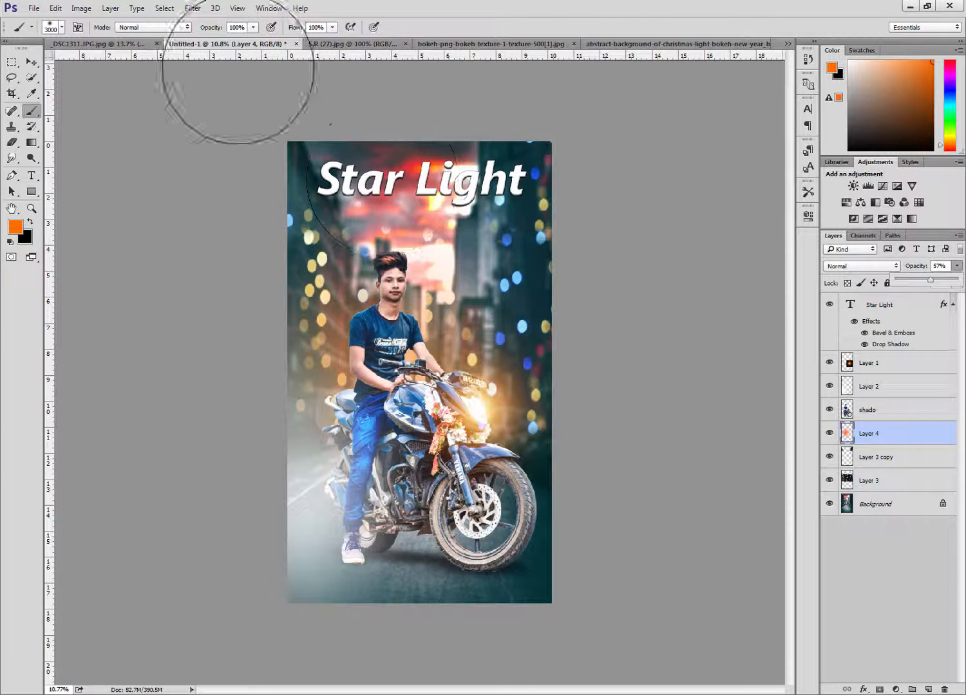
- Flatten all layers of the composite into a single Background layer
{"action": "left_click", "coordinate": [907, 367]}
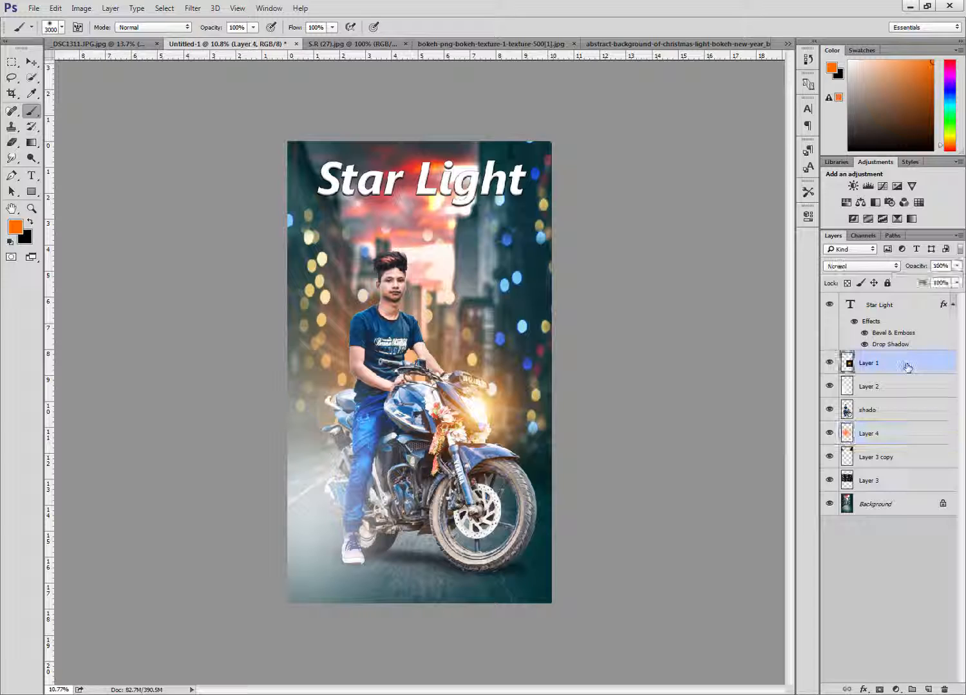
{"action": "right_click", "coordinate": [907, 367]}
{"action": "left_click", "coordinate": [630, 540]}
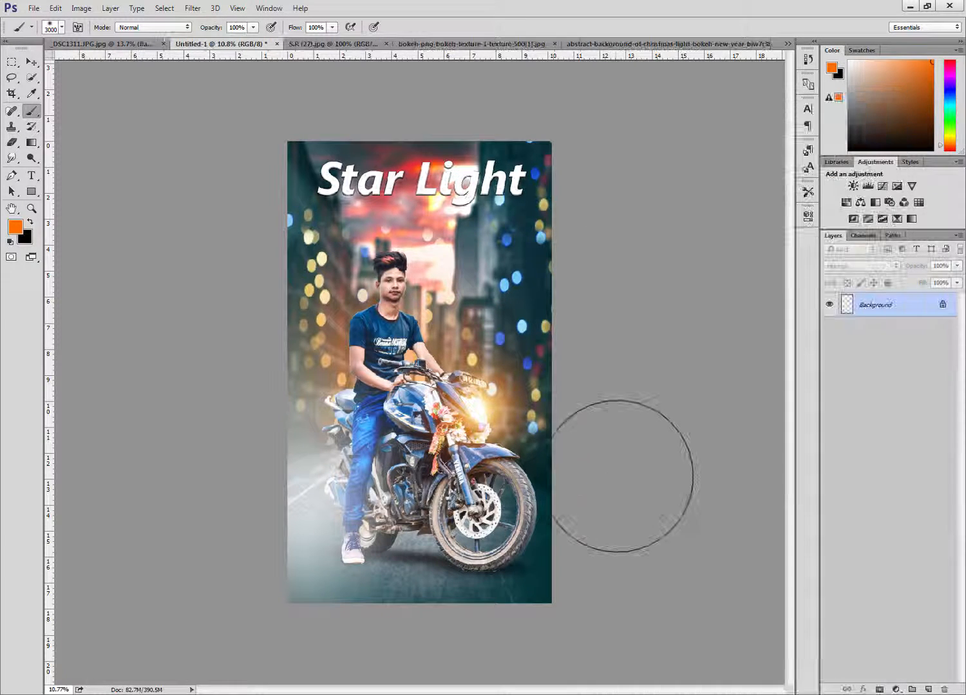
- Apply the Camera Raw Filter to the flattened image and lower the overall exposure slightly
{"action": "left_click", "coordinate": [193, 9]}
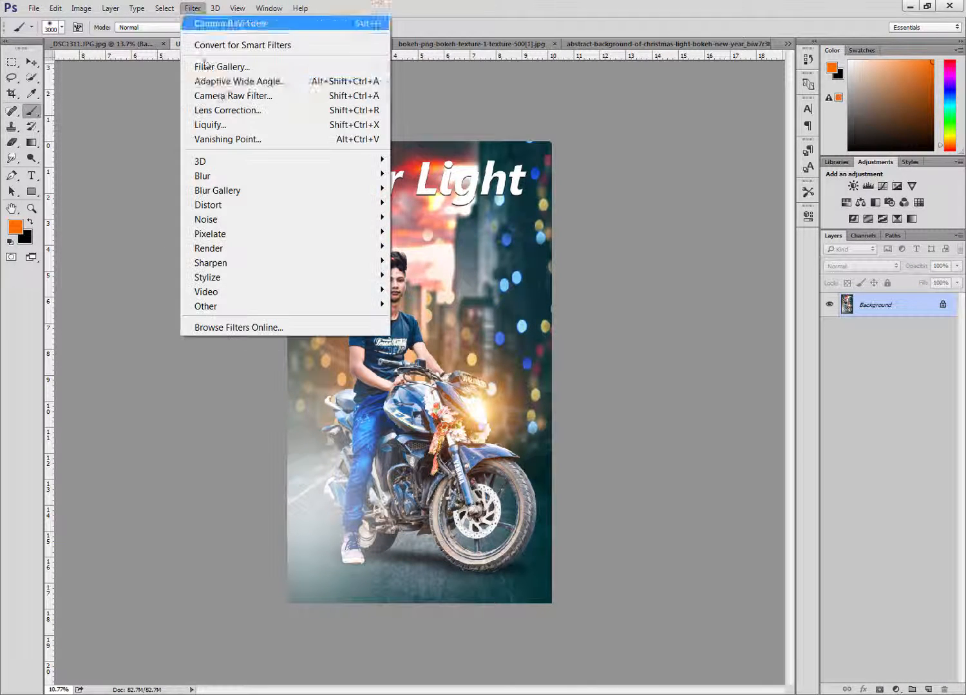
{"action": "left_click", "coordinate": [233, 95]}
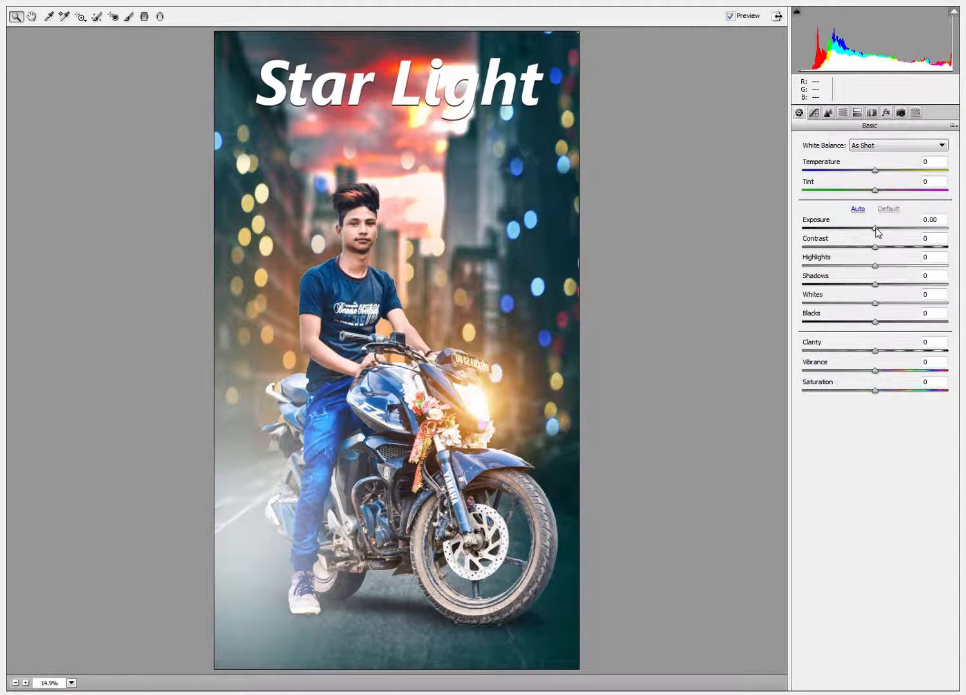
{"action": "mouse_move", "coordinate": [876, 228]}
{"action": "left_mouse_down"}
{"action": "mouse_move", "coordinate": [860, 230]}
{"action": "mouse_move", "coordinate": [868, 231]}
{"action": "left_mouse_up"}
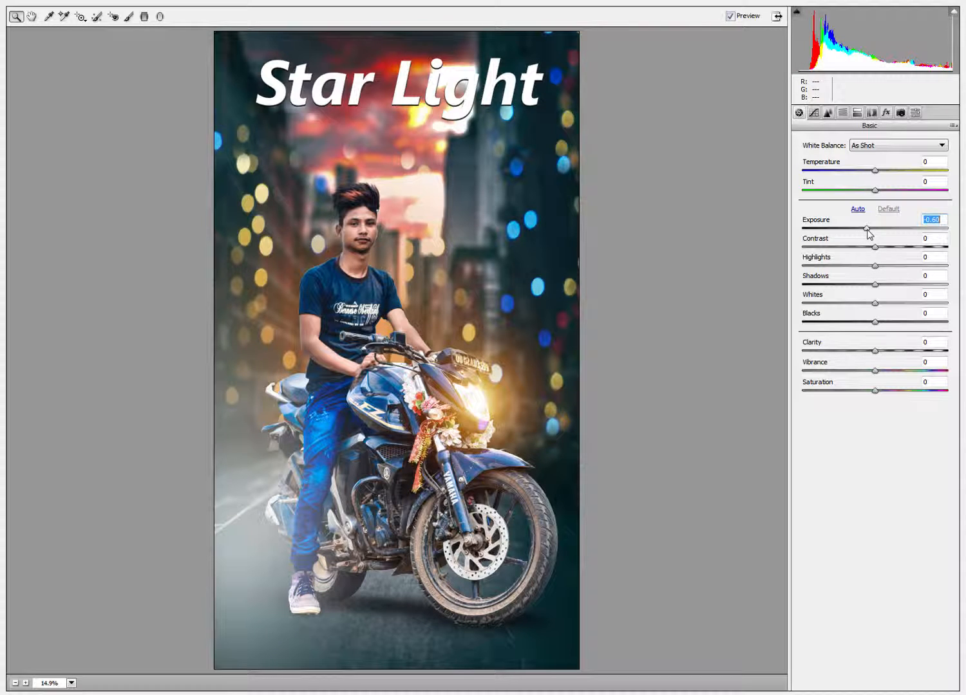
{"action": "left_click_drag", "start_coordinate": [868, 234], "coordinate": [871, 233]}
- Brighten the rider's face and neck with the Adjustment Brush at exposure +0.95 and size 9
{"action": "left_click", "coordinate": [129, 17]}
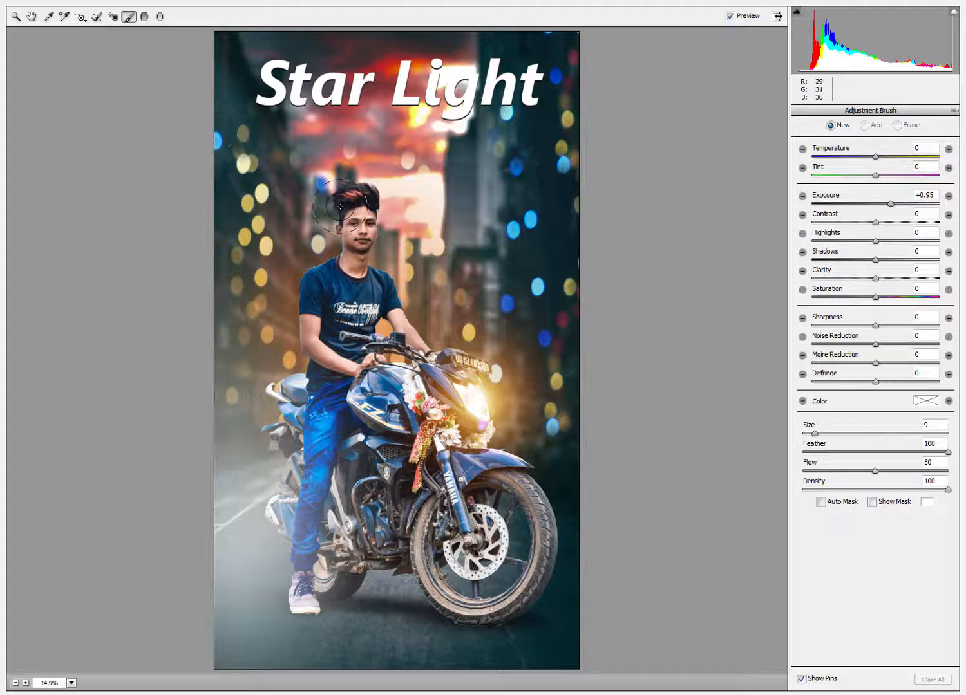
{"action": "key", "text": "ctrl+plus"}
{"action": "key", "text": "ctrl+plus"}
{"action": "key", "text": "ctrl+plus"}
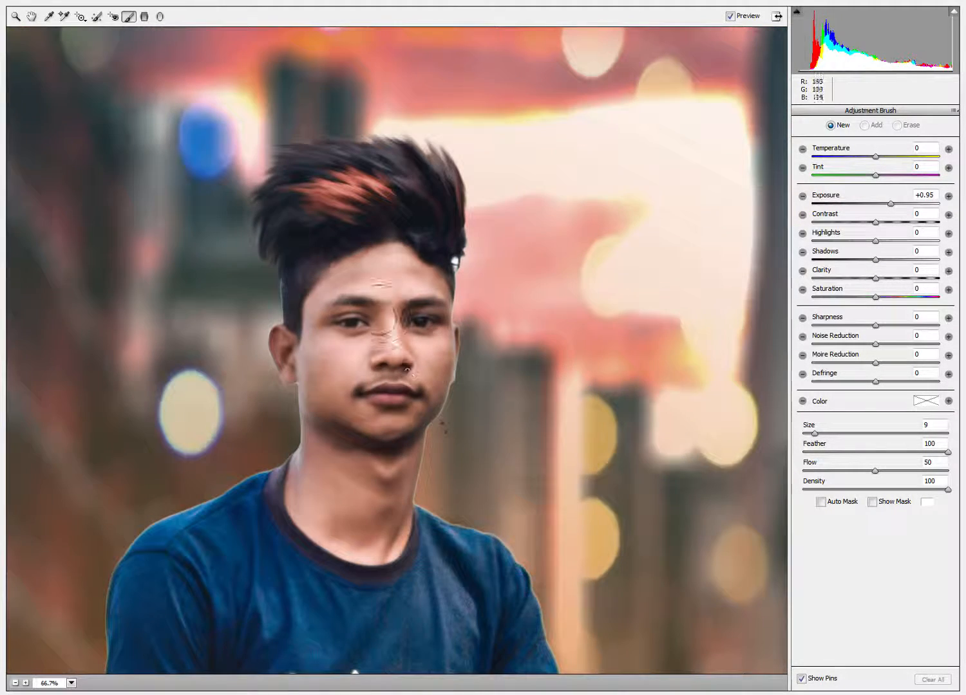
{"action": "mouse_move", "coordinate": [387, 319]}
{"action": "left_mouse_down"}
{"action": "mouse_move", "coordinate": [359, 340]}
{"action": "mouse_move", "coordinate": [387, 479]}
{"action": "mouse_move", "coordinate": [345, 506]}
{"action": "mouse_move", "coordinate": [401, 356]}
{"action": "mouse_move", "coordinate": [336, 362]}
{"action": "mouse_move", "coordinate": [320, 351]}
{"action": "mouse_move", "coordinate": [335, 303]}
{"action": "mouse_move", "coordinate": [377, 321]}
{"action": "mouse_move", "coordinate": [341, 533]}
{"action": "left_mouse_up"}
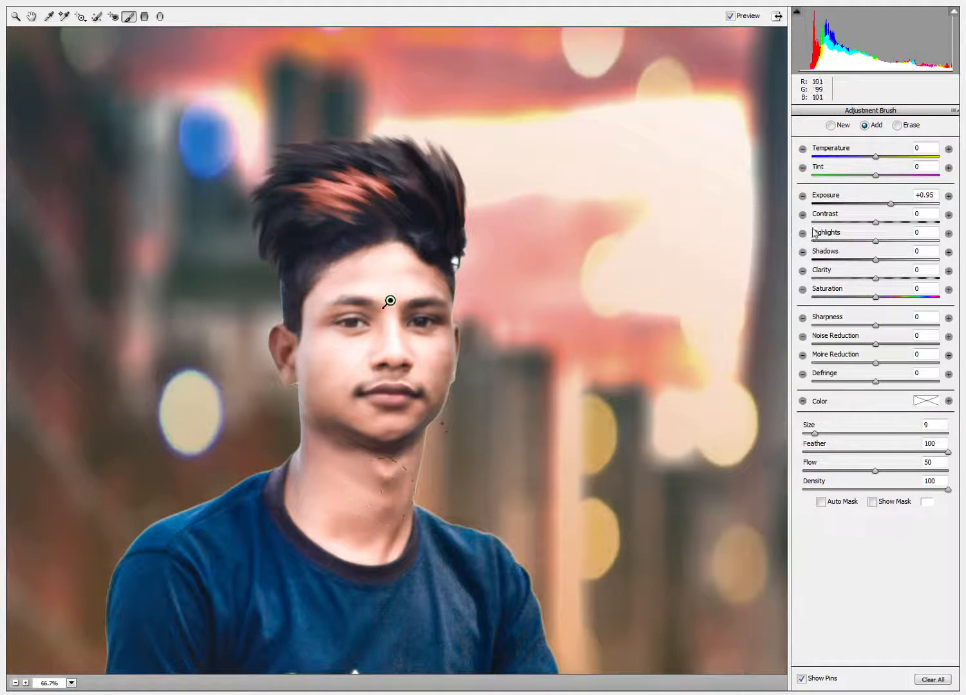
- Reduce the brushed adjustment's exposure to +0.55 and brush it over the rider's arms
{"action": "left_click_drag", "start_coordinate": [897, 208], "coordinate": [889, 209]}
{"action": "scroll", "coordinate": [390, 304], "scroll_direction": "down", "scroll_amount": 10}
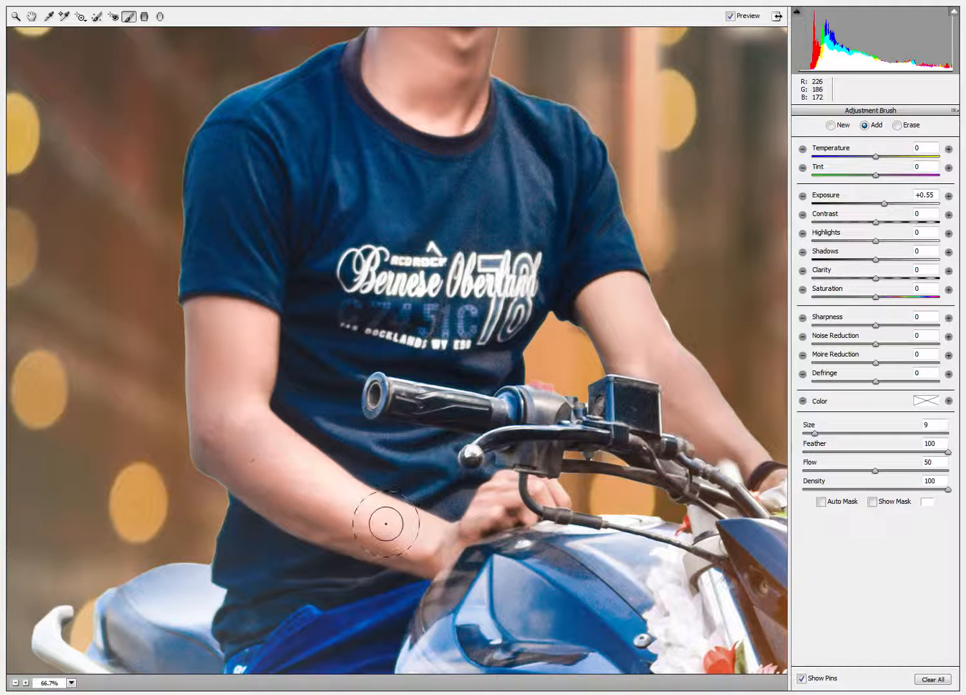
{"action": "mouse_move", "coordinate": [628, 276]}
{"action": "left_mouse_down"}
{"action": "mouse_move", "coordinate": [621, 301]}
{"action": "mouse_move", "coordinate": [690, 418]}
{"action": "left_mouse_up"}
{"action": "key", "text": "space"}
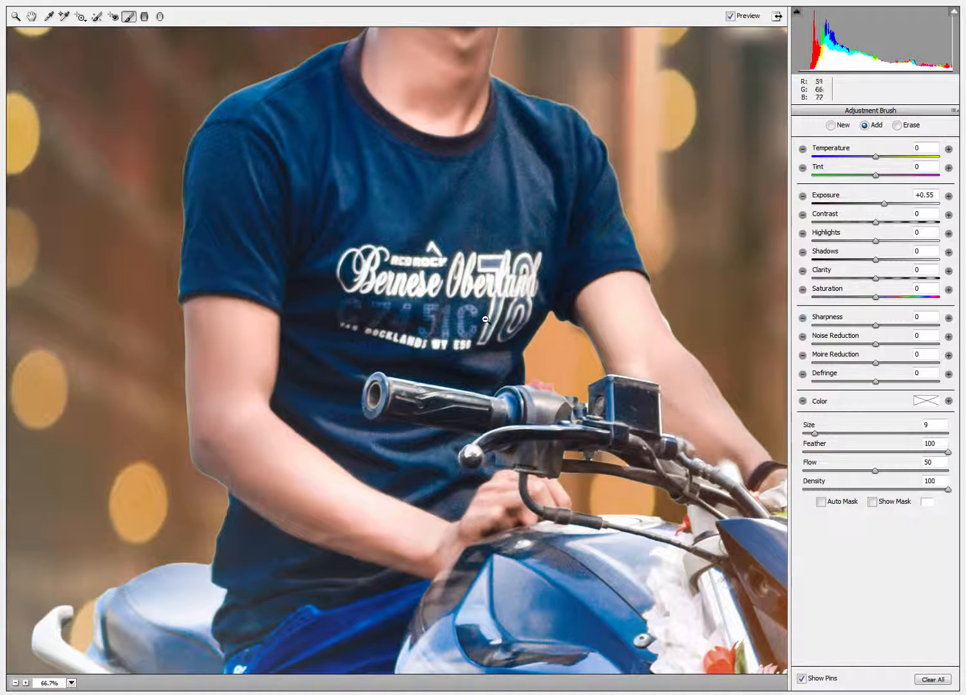
- Add a Highlight Priority post-crop vignette with an amount of -13 and apply the Camera Raw adjustments
{"action": "key", "text": "ctrl+minus"}
{"action": "key", "text": "ctrl+minus"}
{"action": "key", "text": "ctrl+minus"}
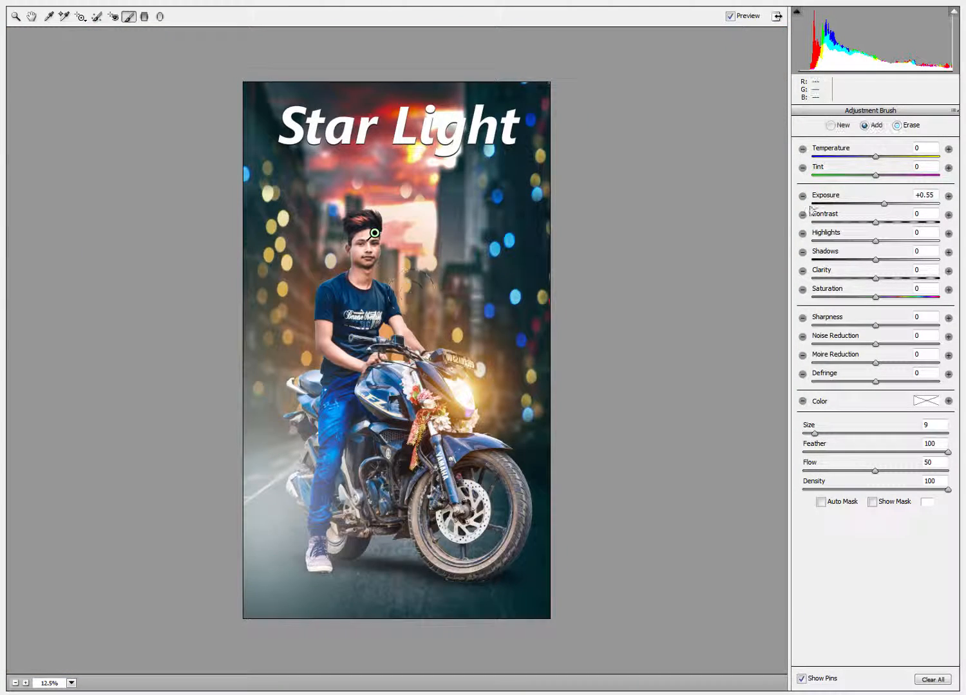
{"action": "left_click", "coordinate": [17, 16]}
{"action": "left_click", "coordinate": [887, 113]}
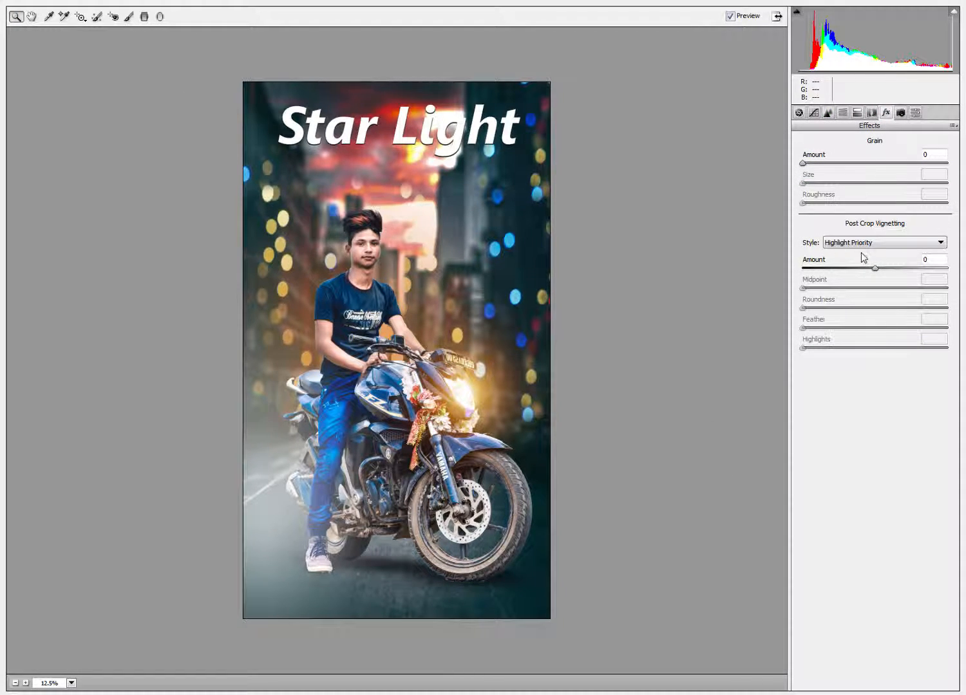
{"action": "left_click_drag", "start_coordinate": [876, 270], "coordinate": [867, 277]}
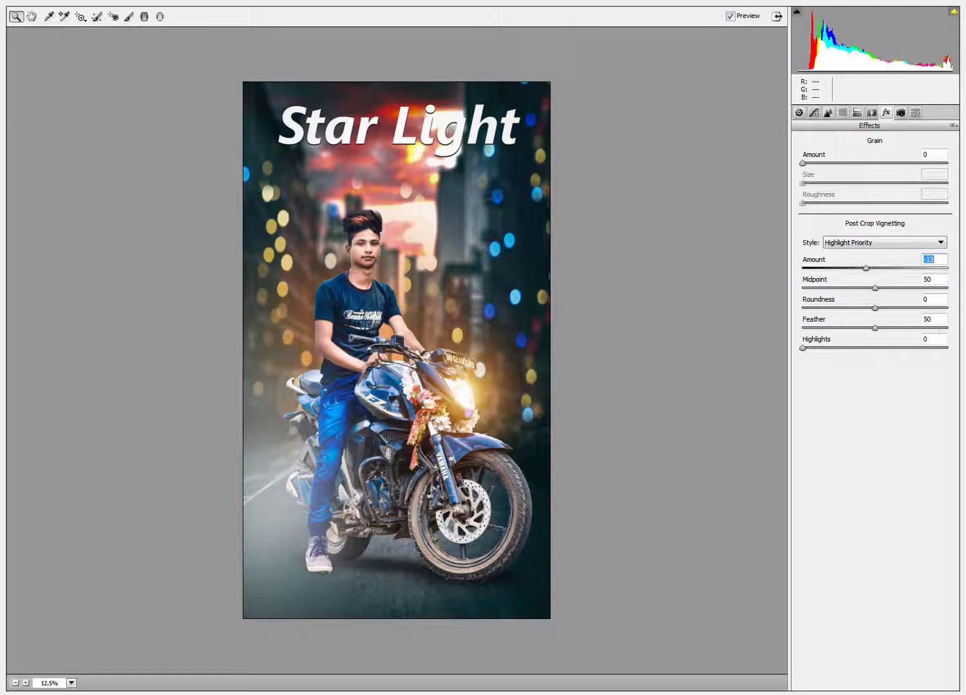
{"action": "key", "text": "Return"}
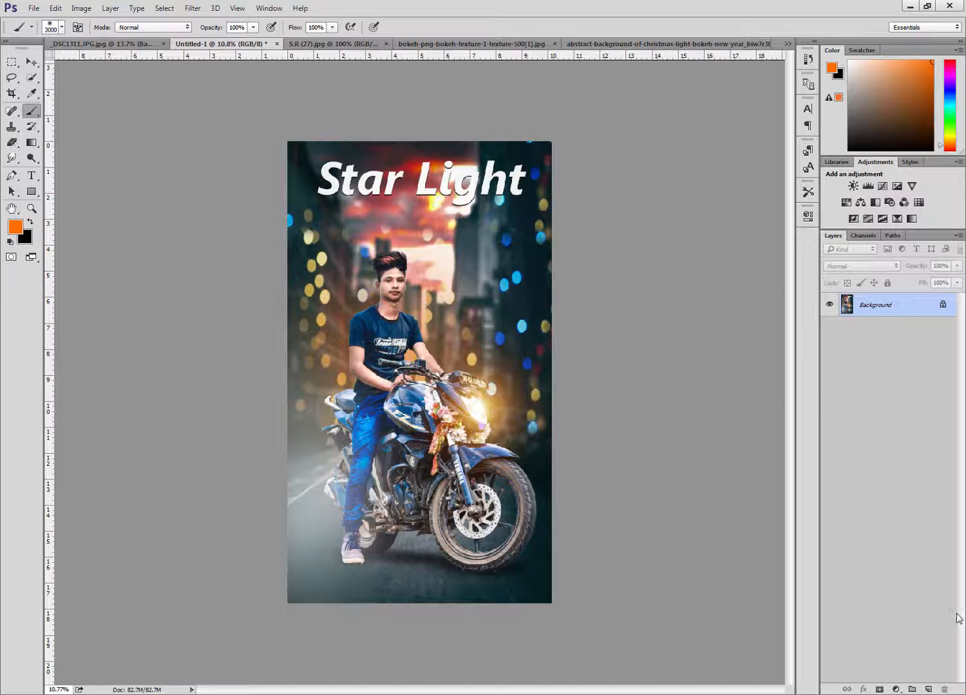
- Create a new layer and paint one soft white (ffffff) glow spot on it with the 3000 px brush
{"action": "left_click", "coordinate": [929, 690]}
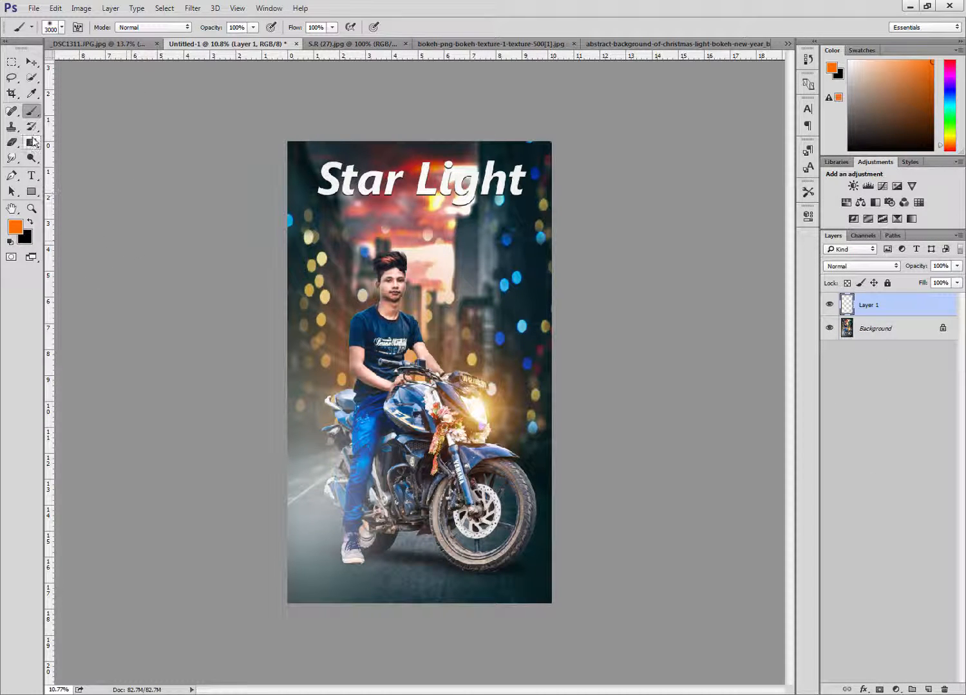
{"action": "left_click", "coordinate": [14, 227]}
{"action": "type", "text": "ffffff"}
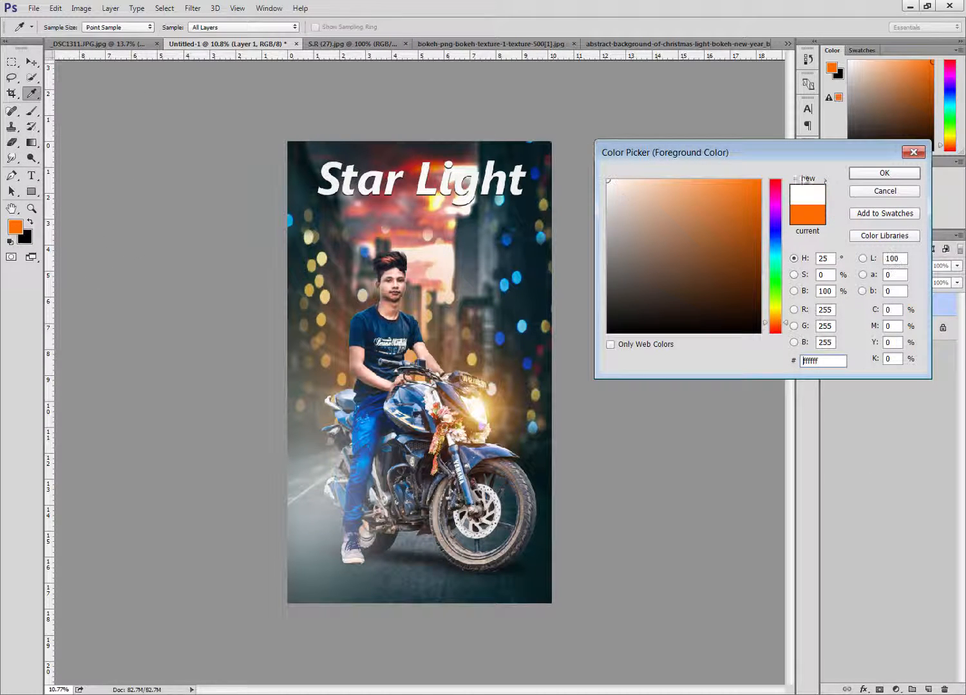
{"action": "left_click", "coordinate": [882, 172]}
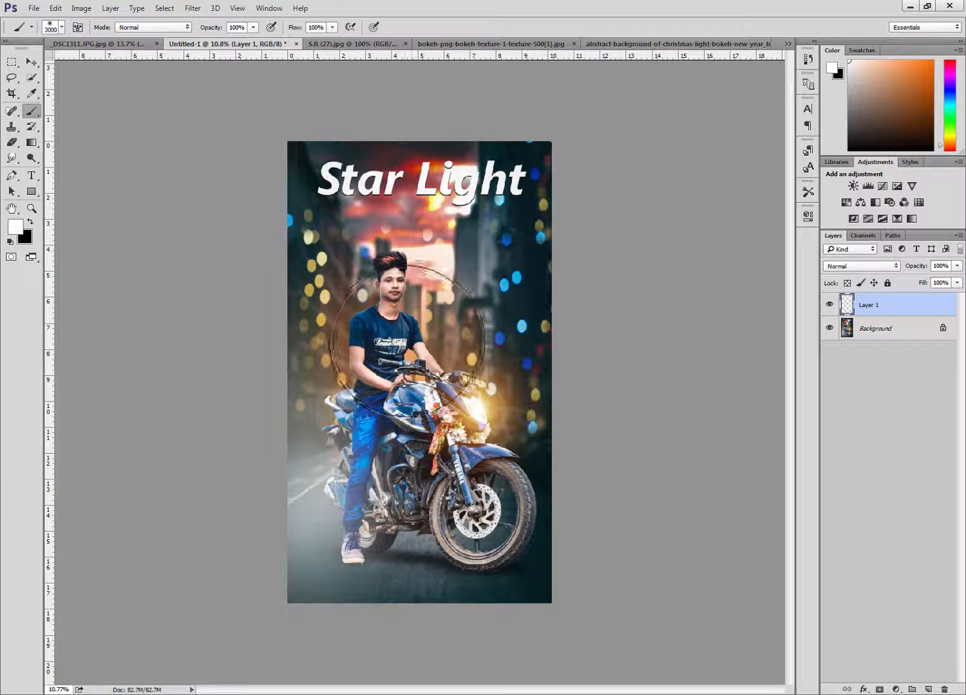
{"action": "left_click", "coordinate": [408, 341]}
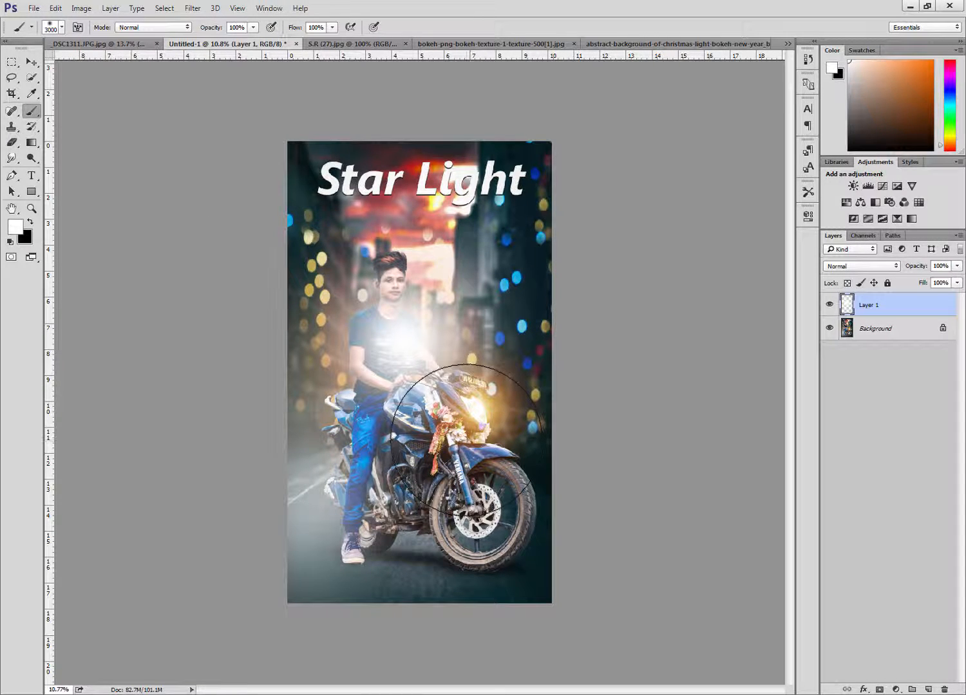
- Enlarge the white glow to about 123% width and 192% height and place it behind the motorcycle's rear at the picture's lower-left edge
{"action": "key", "text": "ctrl+t"}
{"action": "left_click_drag", "start_coordinate": [552, 500], "coordinate": [628, 661]}
{"action": "left_click_drag", "start_coordinate": [557, 481], "coordinate": [401, 595]}
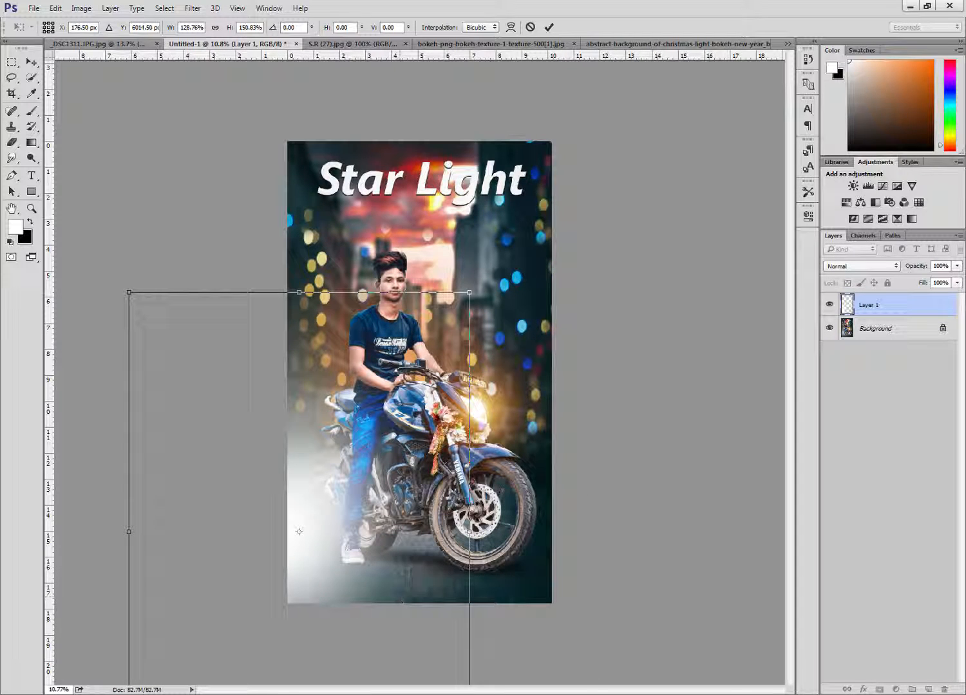
{"action": "left_click_drag", "start_coordinate": [469, 292], "coordinate": [451, 162]}
{"action": "left_click_drag", "start_coordinate": [395, 362], "coordinate": [399, 376]}
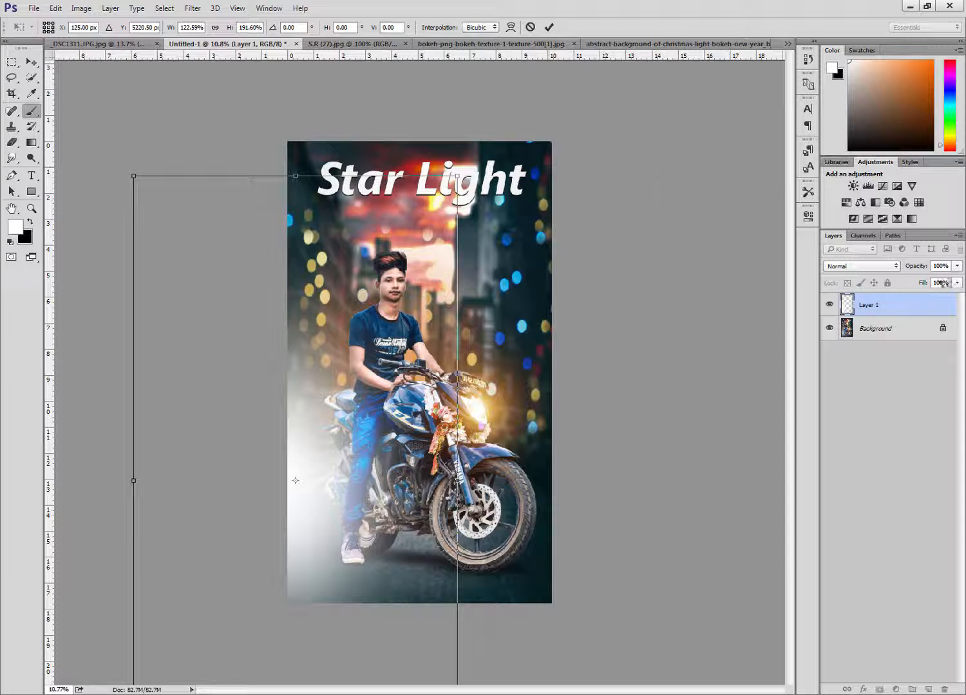
{"action": "key", "text": "Return"}
- Lower the glow layer's opacity to 67% and merge it down into the Background
{"action": "left_click", "coordinate": [957, 266]}
{"action": "left_click_drag", "start_coordinate": [951, 282], "coordinate": [940, 282]}
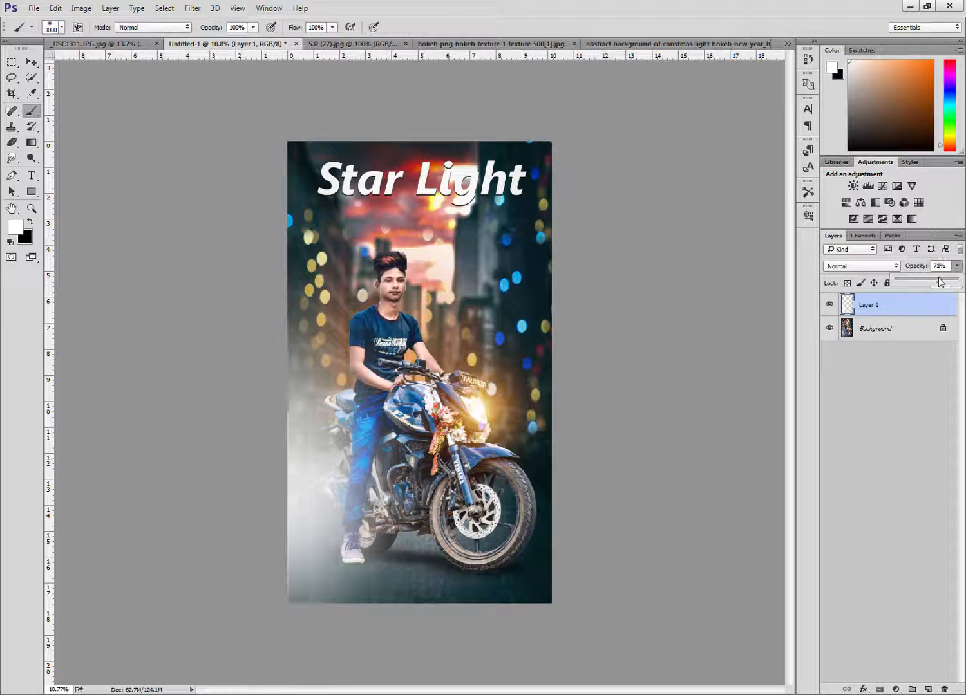
{"action": "right_click", "coordinate": [913, 301]}
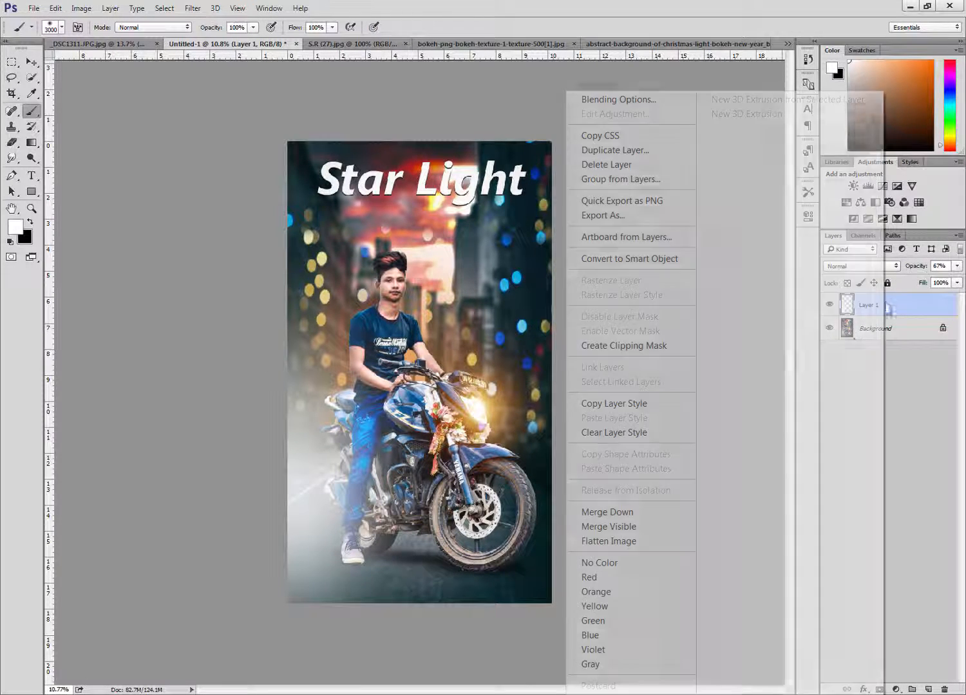
{"action": "left_click", "coordinate": [634, 515]}
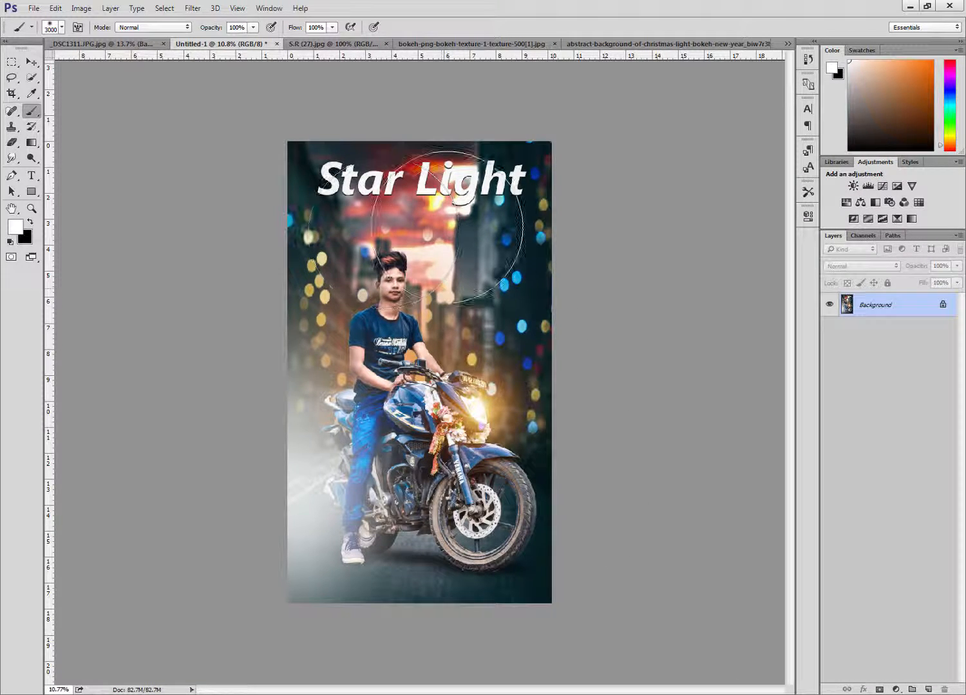
- Add a Color Lookup adjustment layer above the Background using the 2Strip.look 3DLUT file
{"action": "scroll", "coordinate": [449, 226], "scroll_direction": "up", "scroll_amount": 4}
{"action": "scroll", "coordinate": [453, 218], "scroll_direction": "down", "scroll_amount": 4}
{"action": "left_click_drag", "start_coordinate": [807, 207], "coordinate": [804, 207]}
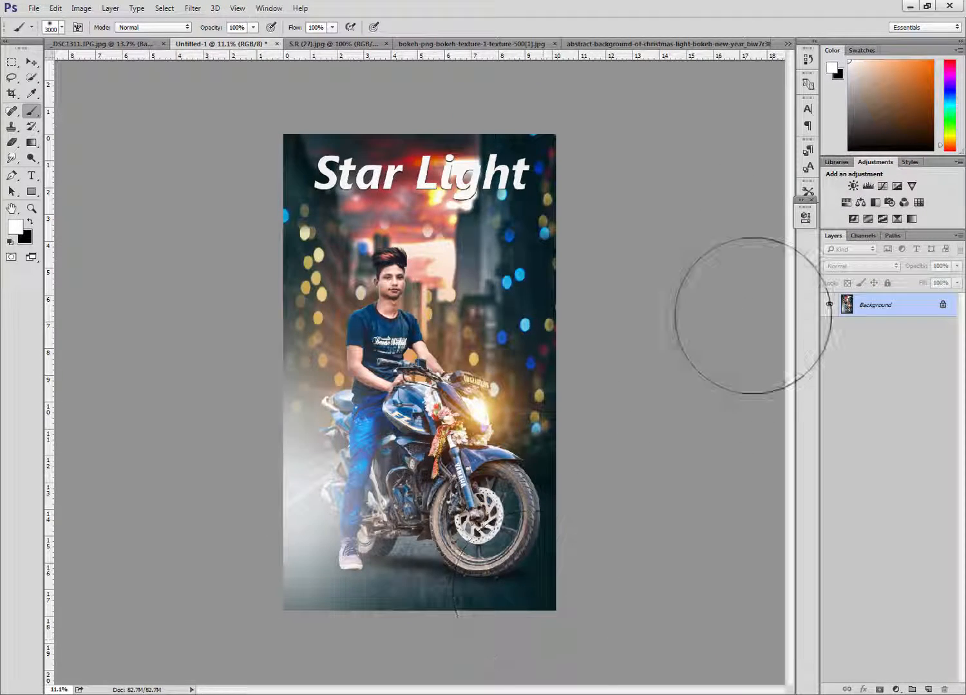
{"action": "left_click", "coordinate": [919, 204]}
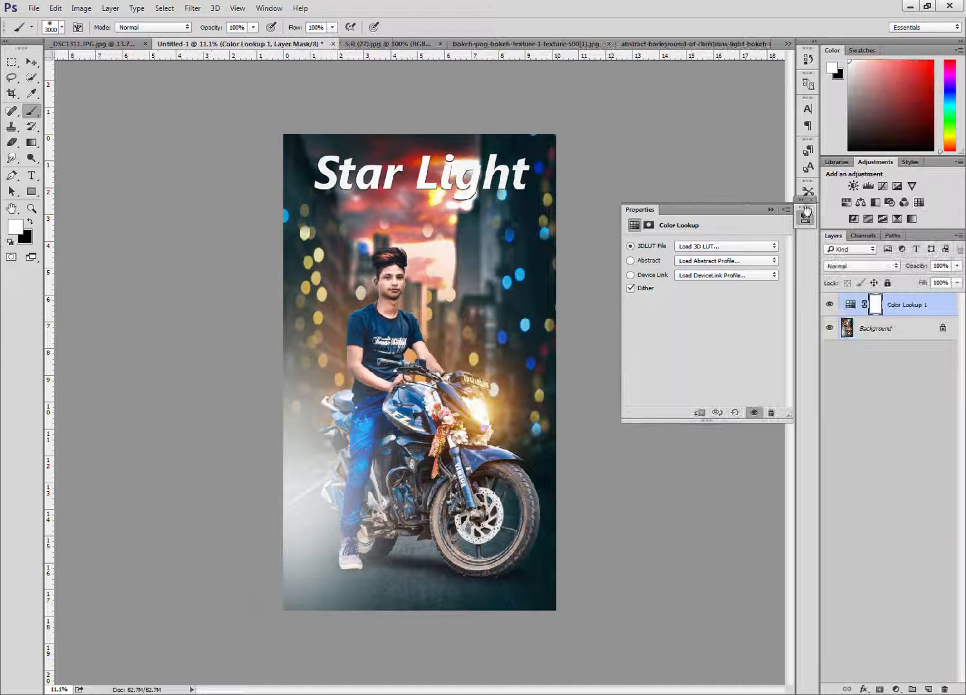
{"action": "left_click", "coordinate": [764, 248]}
{"action": "left_click", "coordinate": [712, 298]}
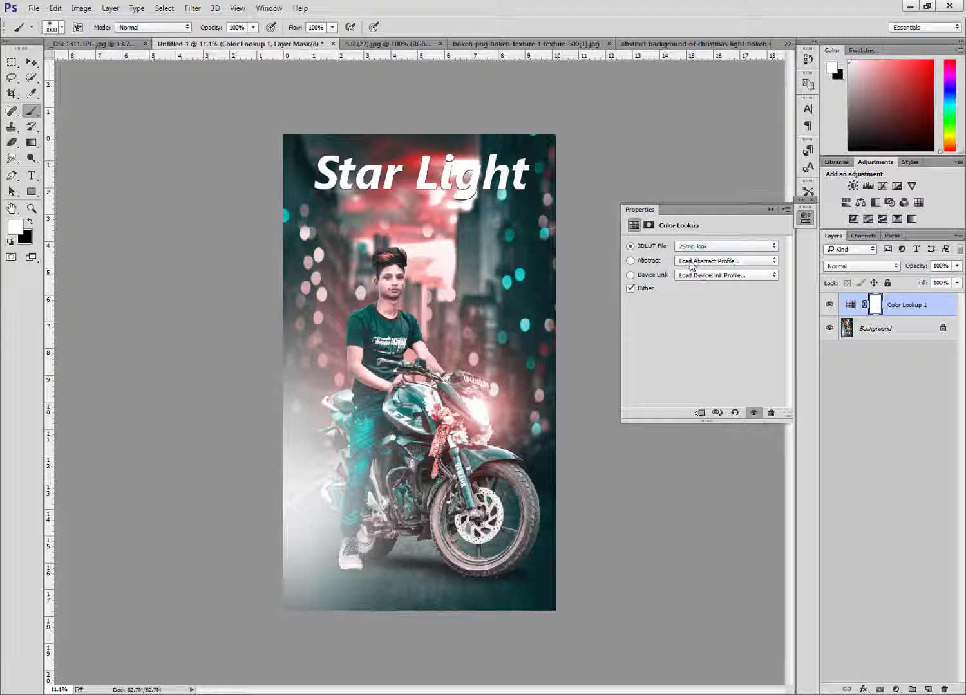
{"action": "left_click", "coordinate": [806, 220]}
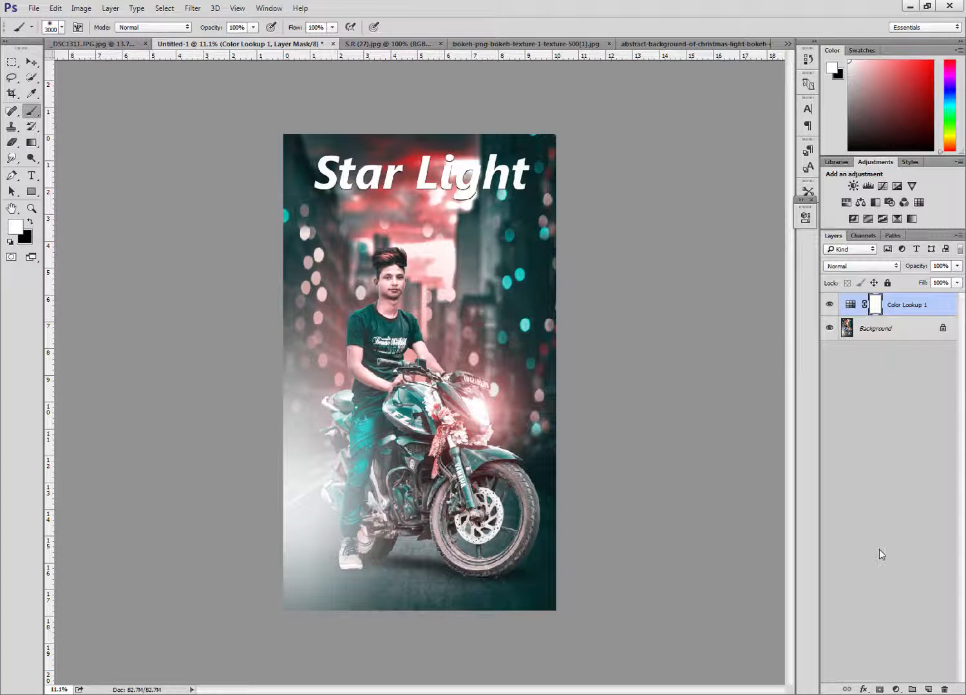
- Add a second mask to the Color Lookup layer and erase the look from the rider's face, hair and neck with a 400 px eraser
{"action": "left_click", "coordinate": [879, 689]}
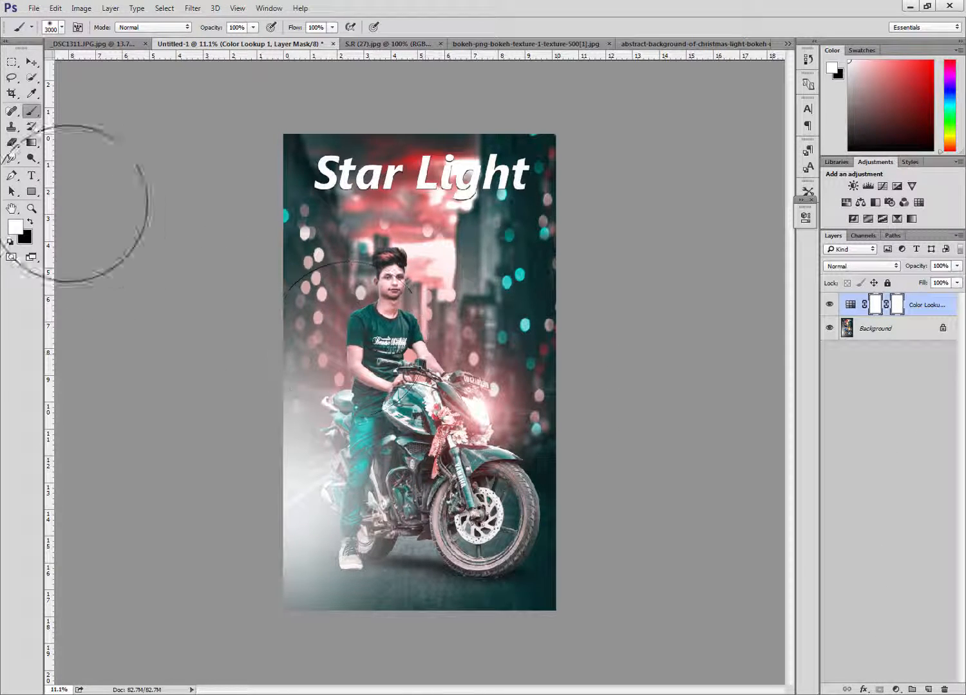
{"action": "left_click", "coordinate": [11, 144]}
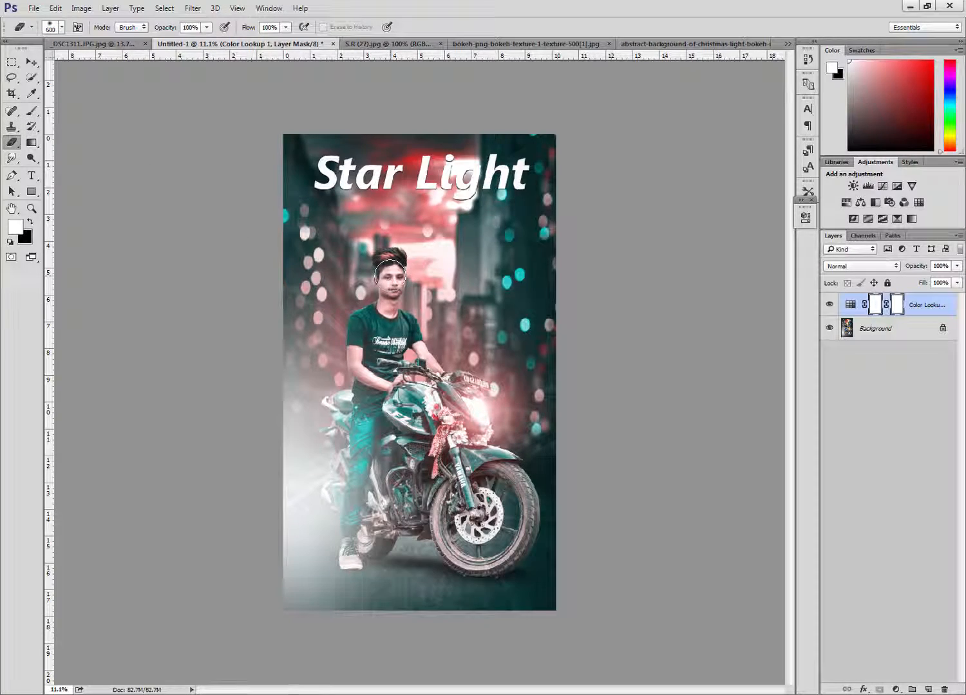
{"action": "scroll", "coordinate": [384, 278], "scroll_direction": "up", "scroll_amount": 5}
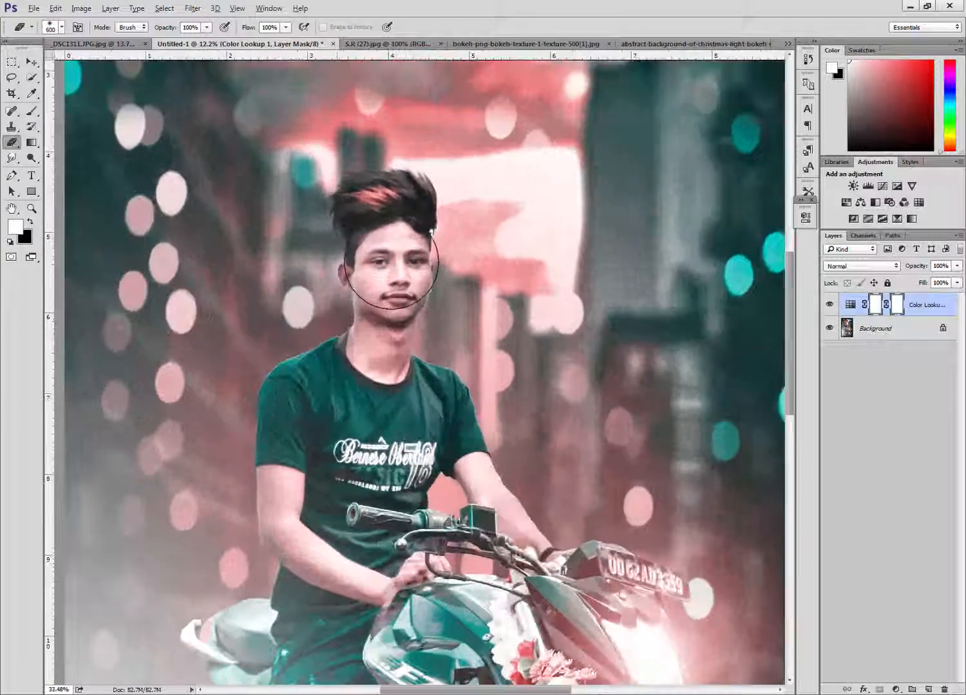
{"action": "key", "text": "["}
{"action": "key", "text": "["}
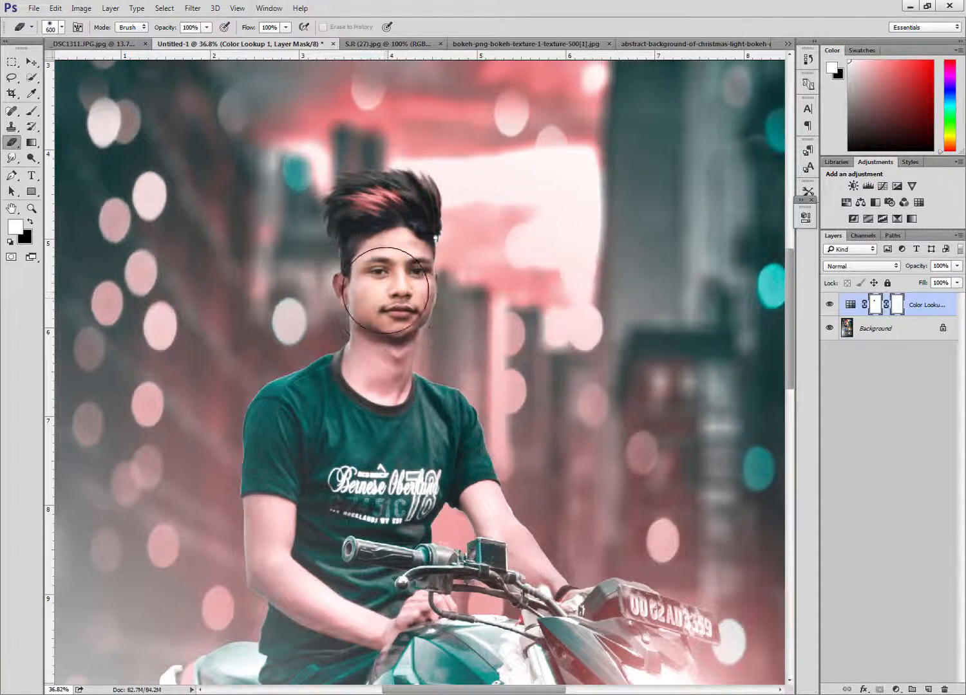
{"action": "left_click", "coordinate": [386, 278]}
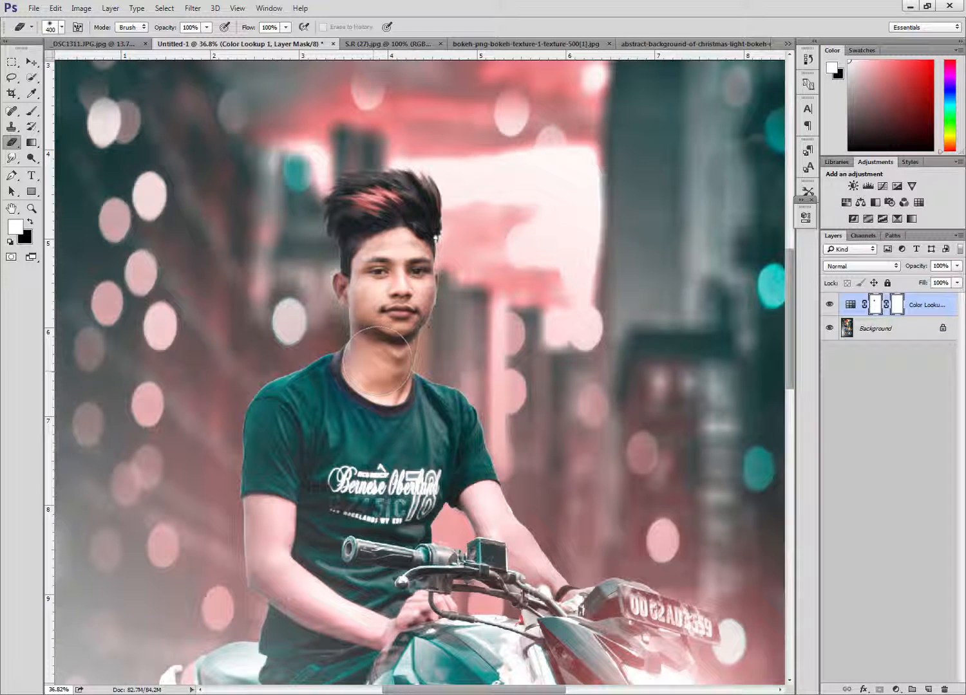
{"action": "left_click_drag", "start_coordinate": [396, 206], "coordinate": [399, 277]}
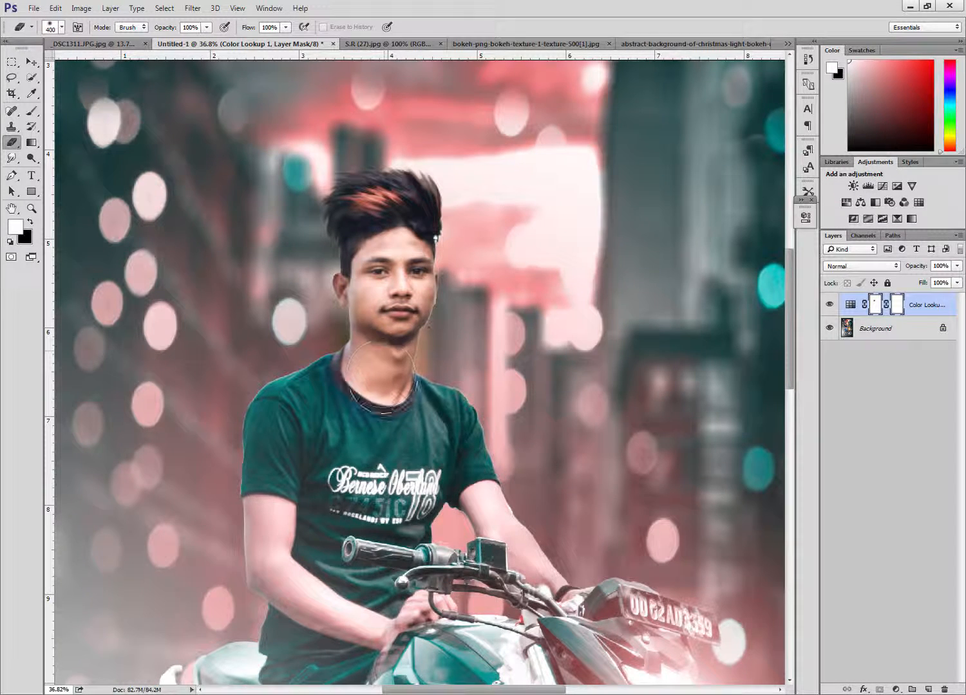
- Erase the Color Lookup effect from both of the rider's arms using a soft 200 px eraser
{"action": "key", "text": "["}
{"action": "key", "text": "["}
{"action": "mouse_move", "coordinate": [270, 515]}
{"action": "left_mouse_down"}
{"action": "mouse_move", "coordinate": [266, 574]}
{"action": "mouse_move", "coordinate": [299, 604]}
{"action": "mouse_move", "coordinate": [370, 621]}
{"action": "mouse_move", "coordinate": [290, 578]}
{"action": "left_mouse_up"}
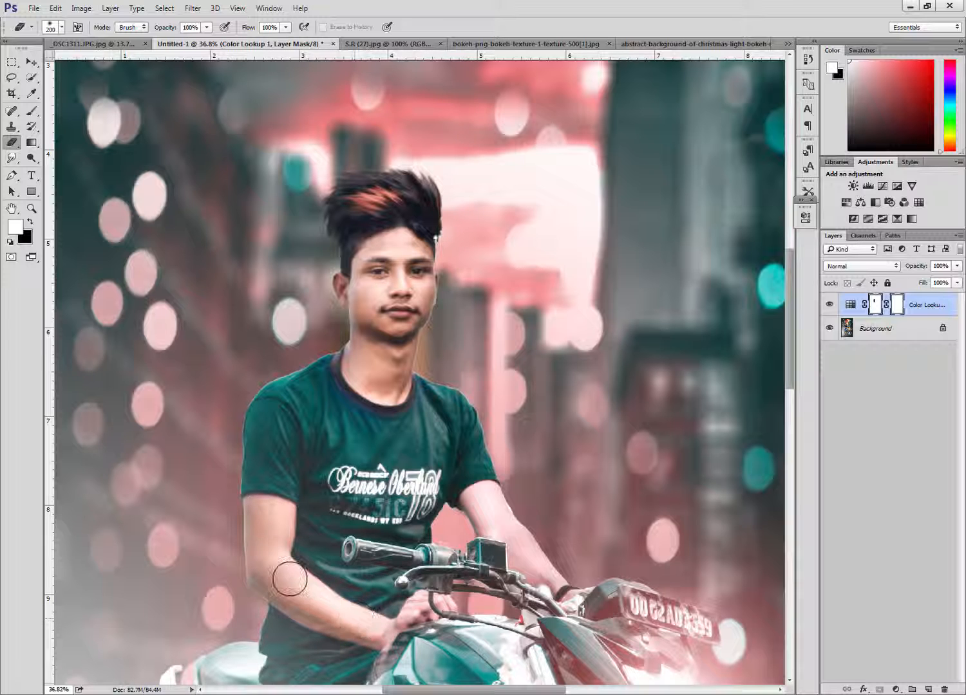
{"action": "right_click", "coordinate": [280, 536]}
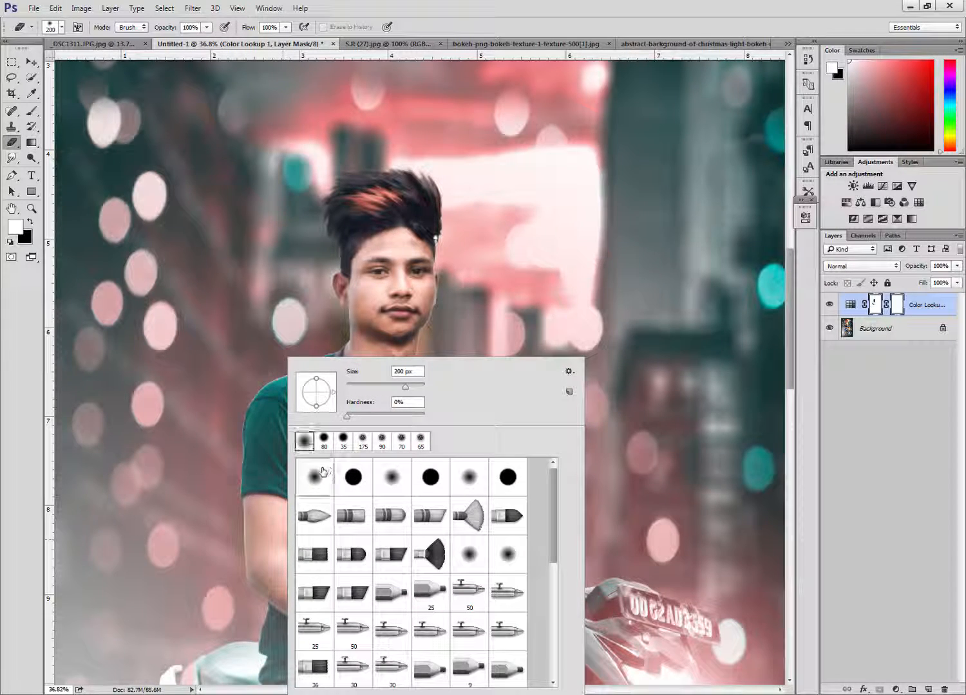
{"action": "left_click", "coordinate": [271, 535]}
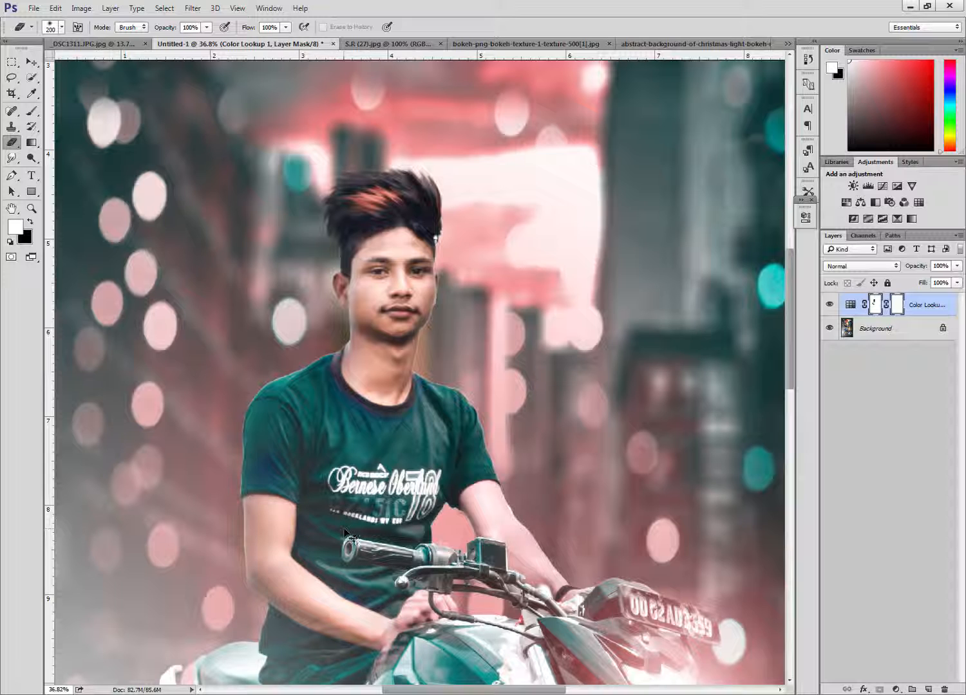
{"action": "mouse_move", "coordinate": [271, 533]}
{"action": "left_mouse_down"}
{"action": "mouse_move", "coordinate": [280, 581]}
{"action": "mouse_move", "coordinate": [309, 606]}
{"action": "mouse_move", "coordinate": [386, 635]}
{"action": "mouse_move", "coordinate": [493, 528]}
{"action": "mouse_move", "coordinate": [480, 505]}
{"action": "mouse_move", "coordinate": [513, 554]}
{"action": "mouse_move", "coordinate": [562, 590]}
{"action": "mouse_move", "coordinate": [486, 508]}
{"action": "mouse_move", "coordinate": [537, 529]}
{"action": "left_mouse_up"}
- Swap the foreground and background colors and restore the lookup on the background around the rider's far arm with a 90 px eraser
{"action": "scroll", "coordinate": [537, 531], "scroll_direction": "down", "scroll_amount": 6}
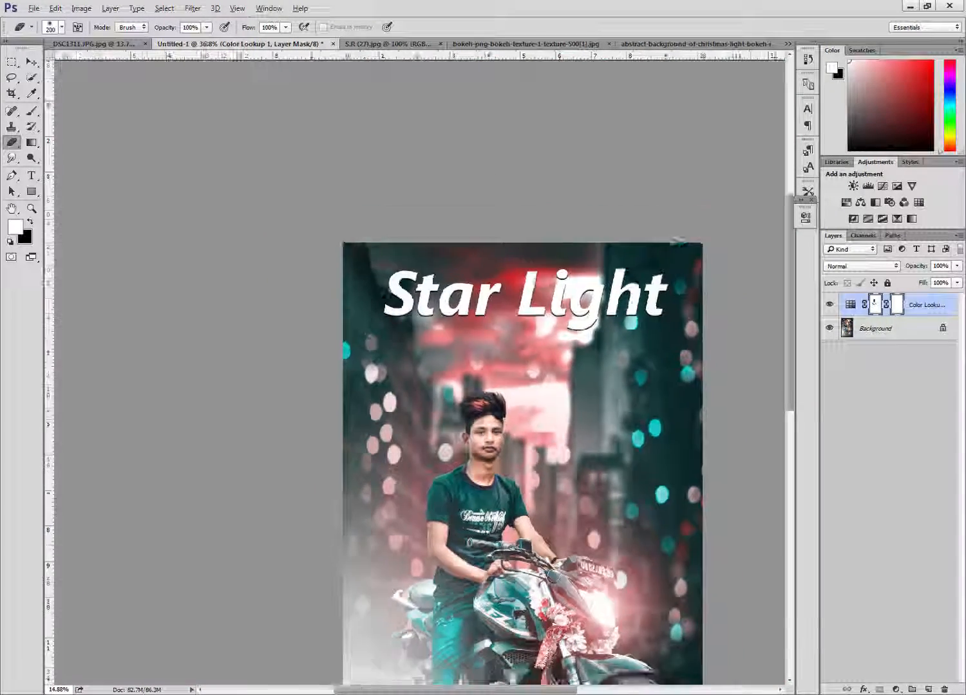
{"action": "scroll", "coordinate": [464, 360], "scroll_direction": "up", "scroll_amount": 8}
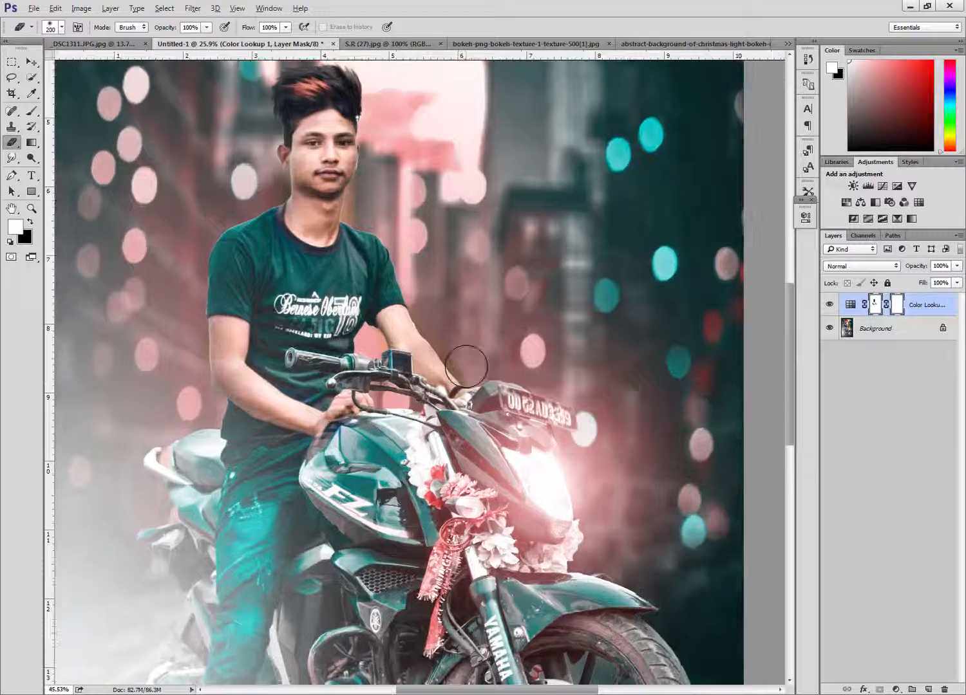
{"action": "scroll", "coordinate": [465, 361], "scroll_direction": "up", "scroll_amount": 3}
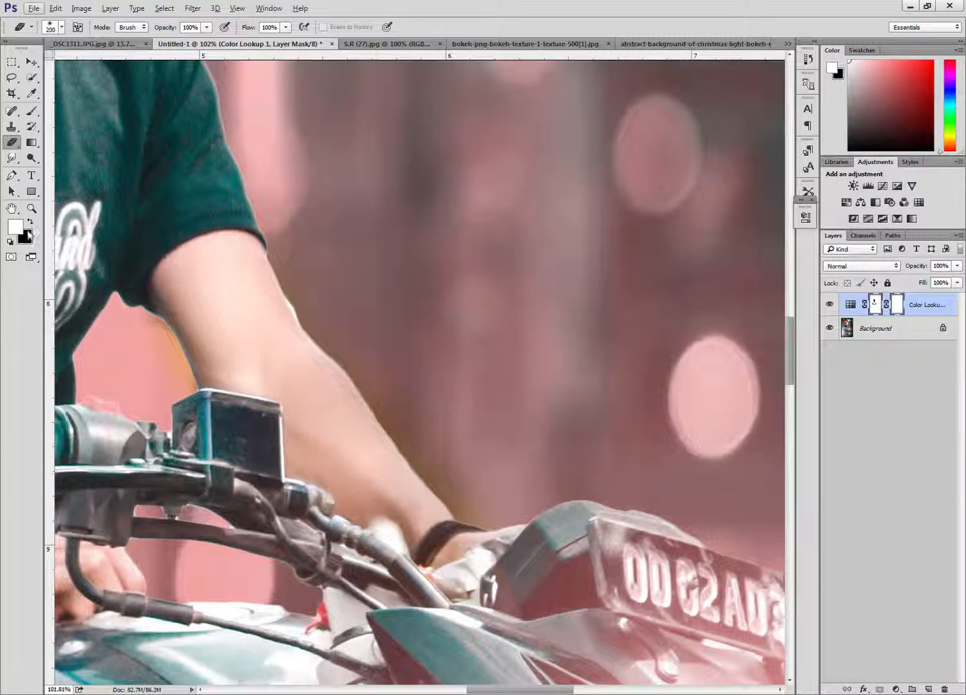
{"action": "left_click", "coordinate": [29, 222]}
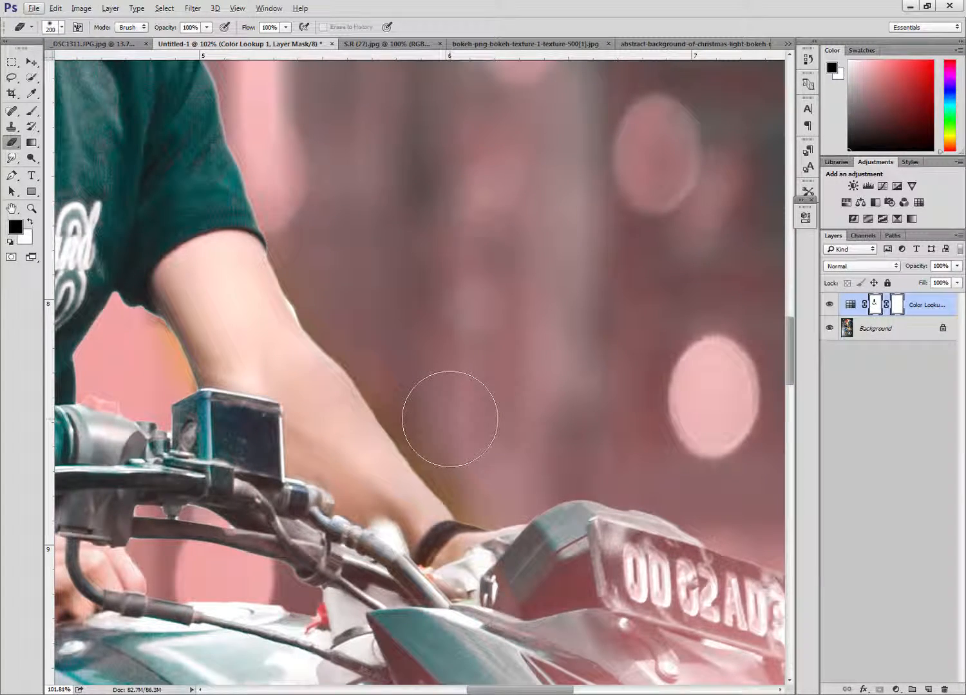
{"action": "key", "text": "bracketleft"}
{"action": "key", "text": "bracketleft"}
{"action": "key", "text": "bracketleft"}
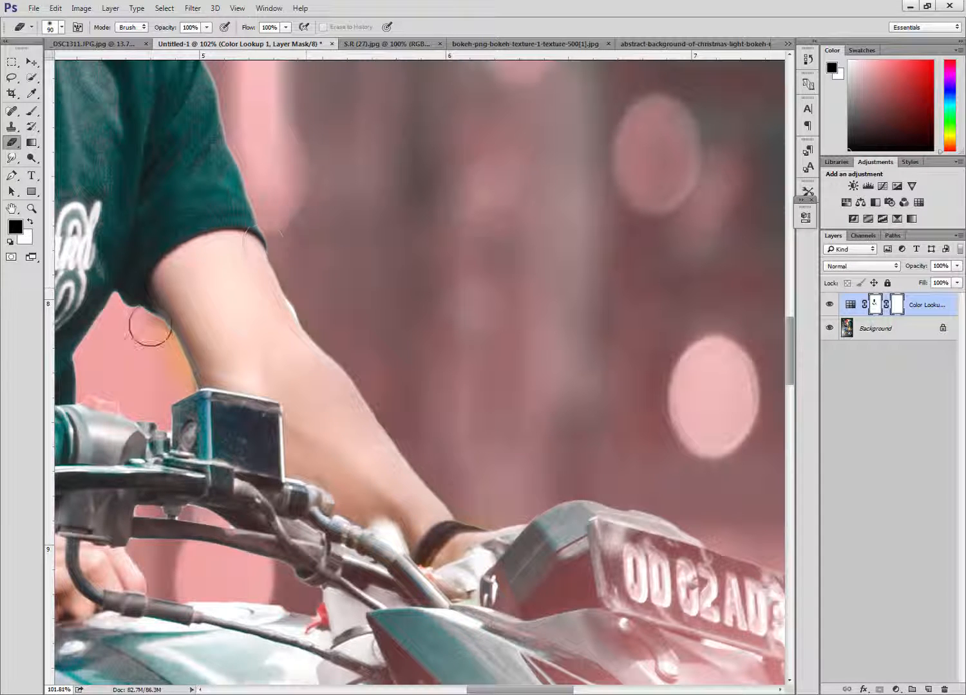
{"action": "mouse_move", "coordinate": [147, 327]}
{"action": "left_mouse_down"}
{"action": "mouse_move", "coordinate": [155, 340]}
{"action": "mouse_move", "coordinate": [141, 338]}
{"action": "mouse_move", "coordinate": [153, 347]}
{"action": "left_mouse_up"}
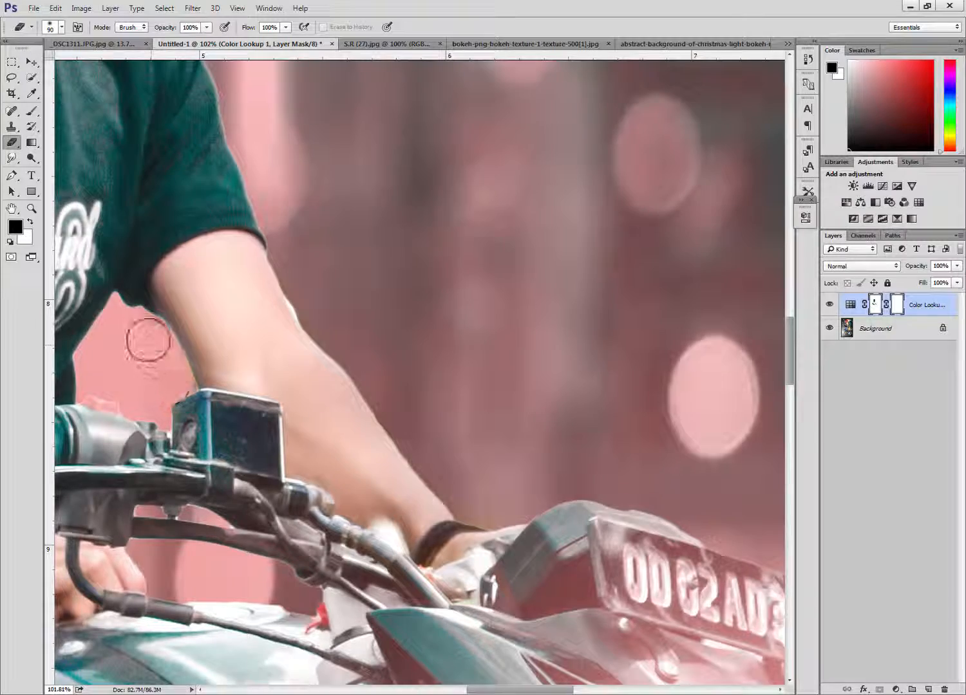
- Restore the Color Lookup effect on the T-shirt's collar and touch up the mask at the rider's hairline with the 90 px eraser
{"action": "scroll", "coordinate": [370, 441], "scroll_direction": "down", "scroll_amount": 5}
{"action": "scroll", "coordinate": [451, 270], "scroll_direction": "down", "scroll_amount": 3}
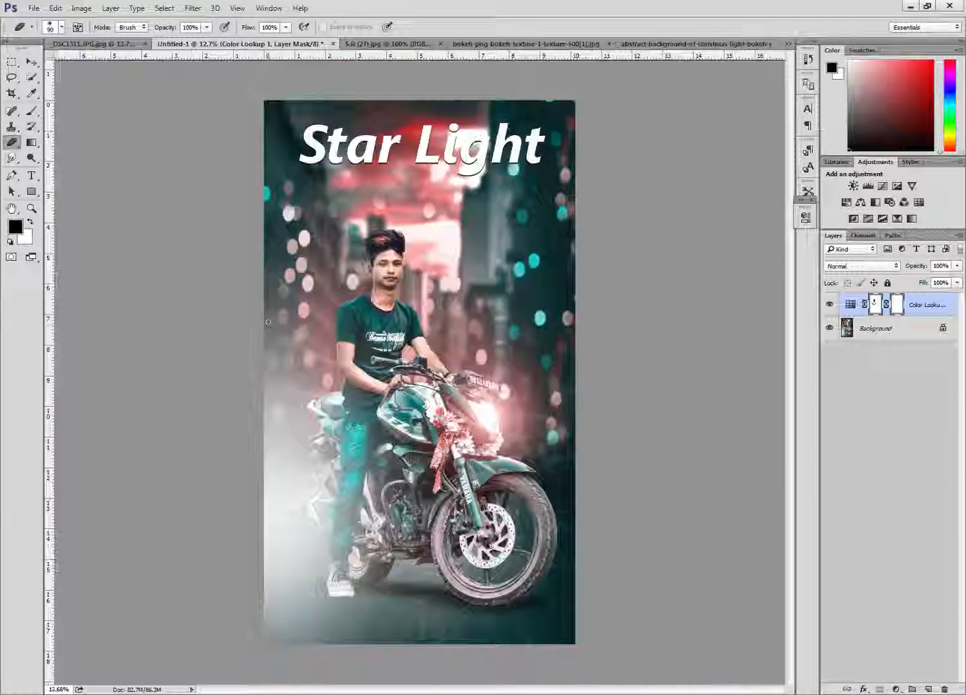
{"action": "scroll", "coordinate": [451, 270], "scroll_direction": "up", "scroll_amount": 6}
{"action": "scroll", "coordinate": [471, 247], "scroll_direction": "up", "scroll_amount": 2}
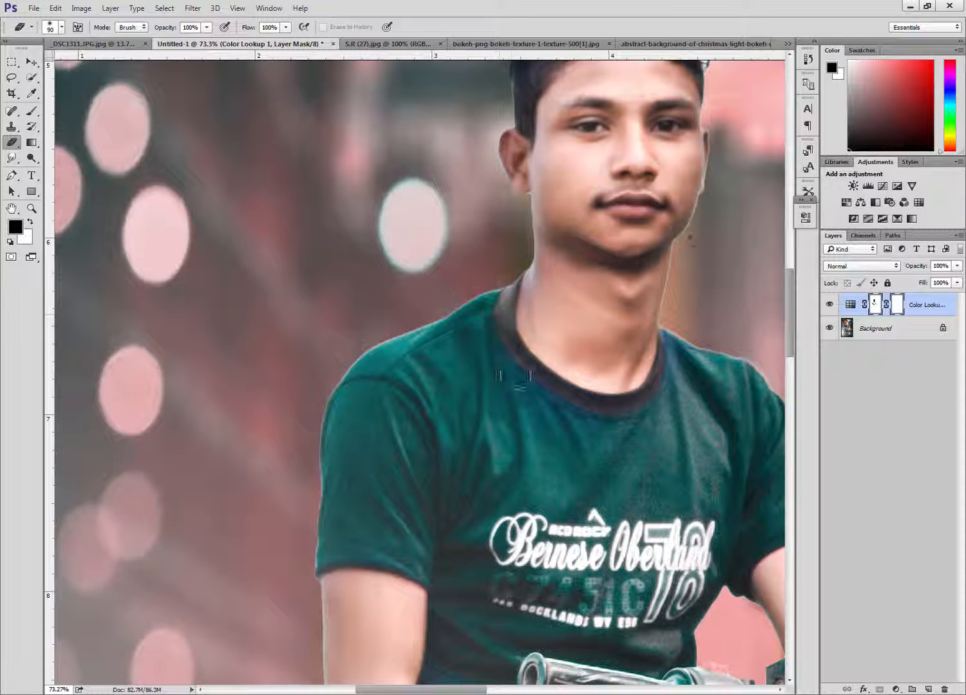
{"action": "mouse_move", "coordinate": [536, 376]}
{"action": "left_mouse_down"}
{"action": "mouse_move", "coordinate": [600, 407]}
{"action": "mouse_move", "coordinate": [640, 409]}
{"action": "mouse_move", "coordinate": [677, 384]}
{"action": "mouse_move", "coordinate": [687, 359]}
{"action": "left_mouse_up"}
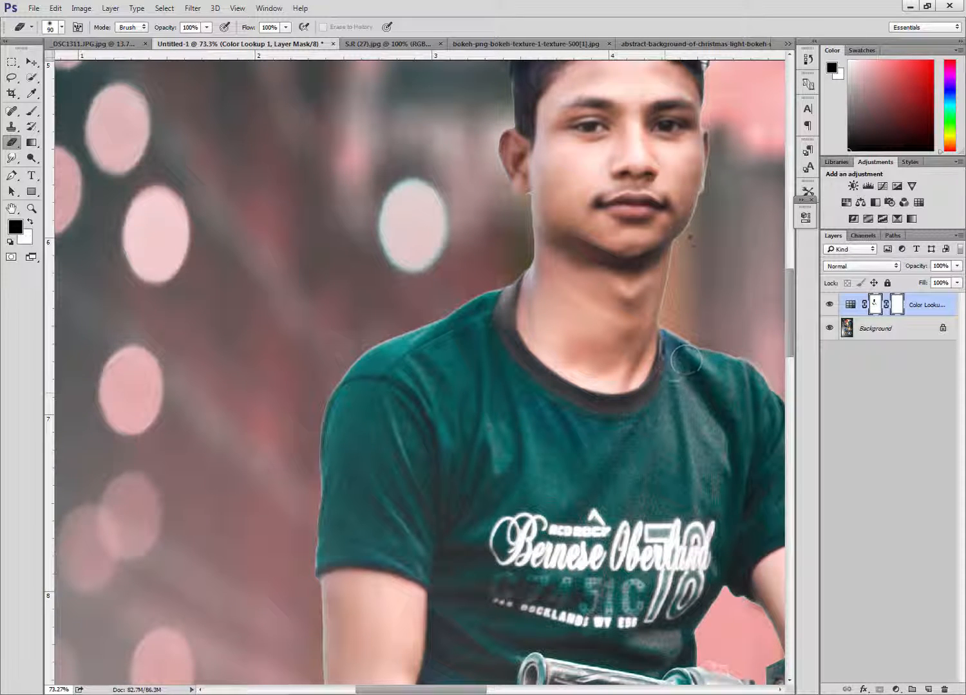
{"action": "scroll", "coordinate": [478, 323], "scroll_direction": "up", "scroll_amount": 5}
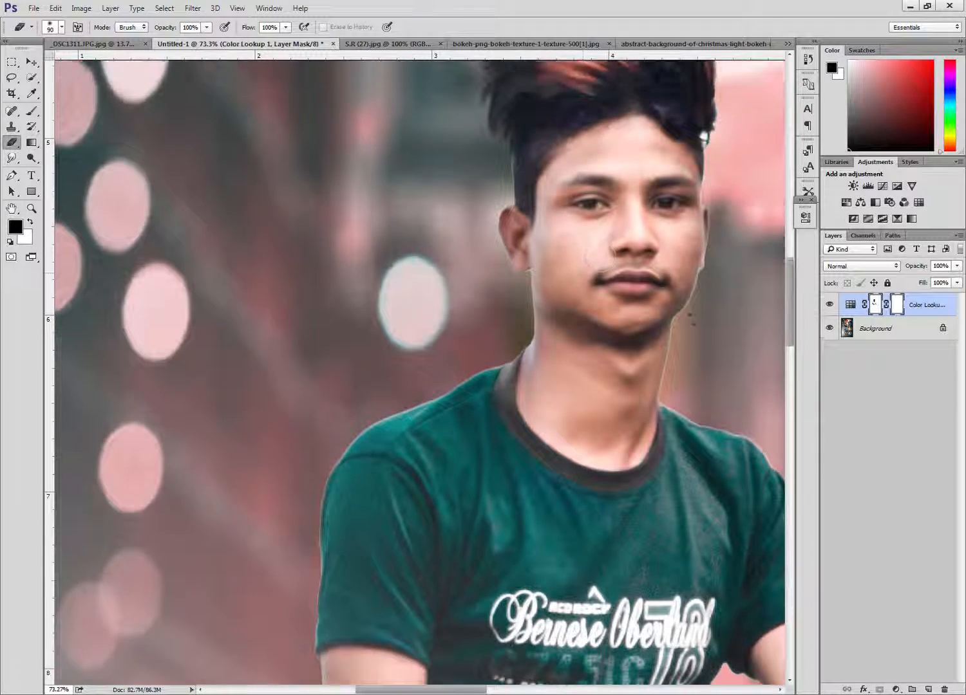
{"action": "mouse_move", "coordinate": [600, 137]}
{"action": "left_mouse_down"}
{"action": "mouse_move", "coordinate": [540, 102]}
{"action": "mouse_move", "coordinate": [613, 83]}
{"action": "mouse_move", "coordinate": [616, 159]}
{"action": "left_mouse_up"}
- Flatten the masked Color Lookup layer into the Background
{"action": "scroll", "coordinate": [605, 187], "scroll_direction": "down", "scroll_amount": 5}
{"action": "scroll", "coordinate": [569, 420], "scroll_direction": "down", "scroll_amount": 10}
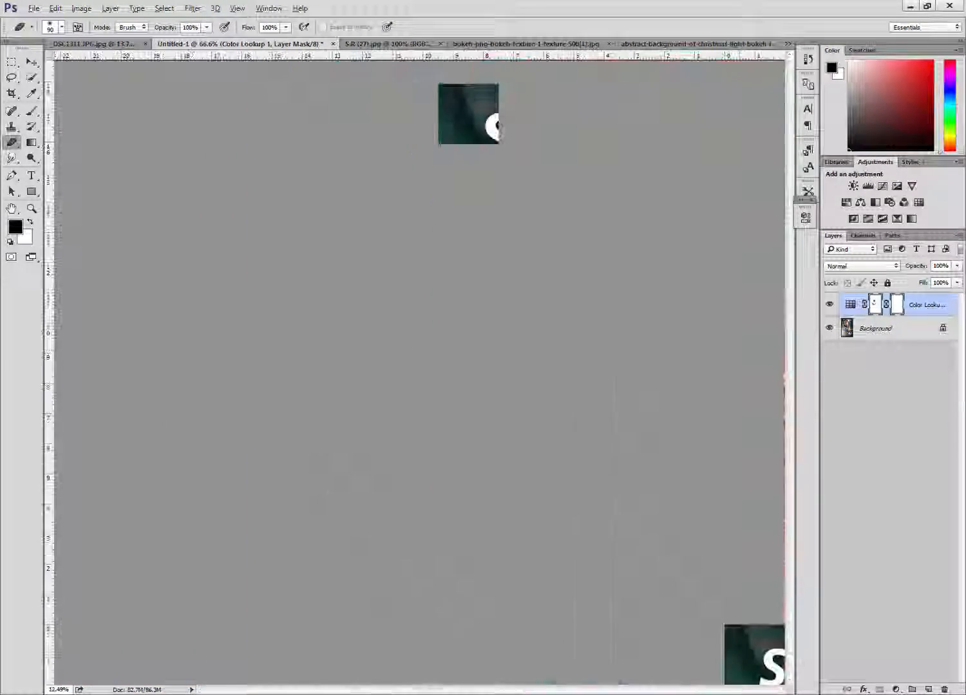
{"action": "scroll", "coordinate": [417, 345], "scroll_direction": "up", "scroll_amount": 6}
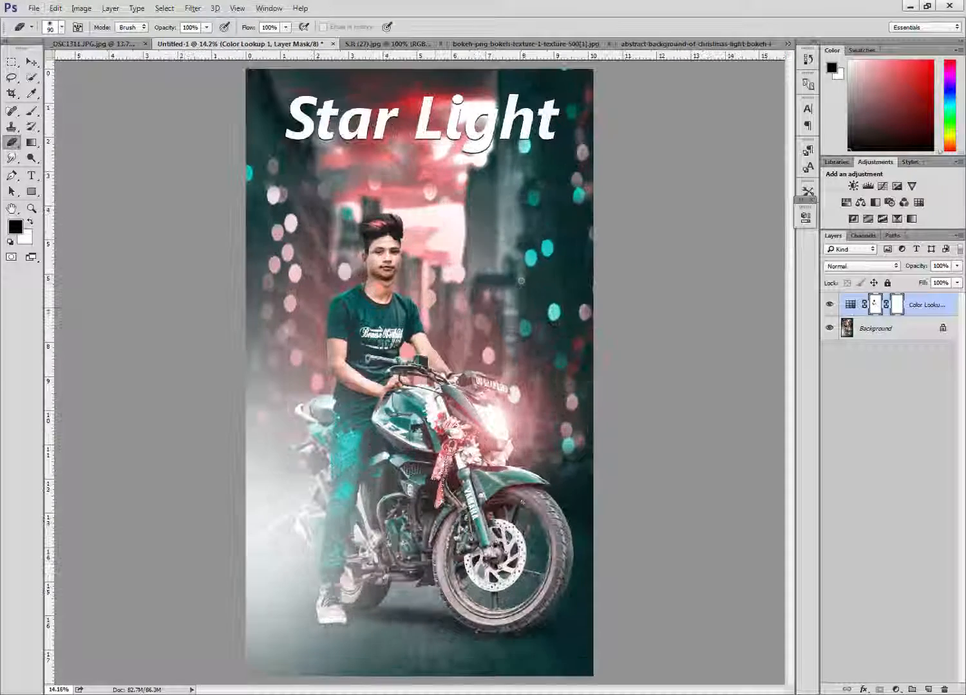
{"action": "scroll", "coordinate": [387, 273], "scroll_direction": "up", "scroll_amount": 2}
{"action": "right_click", "coordinate": [911, 307]}
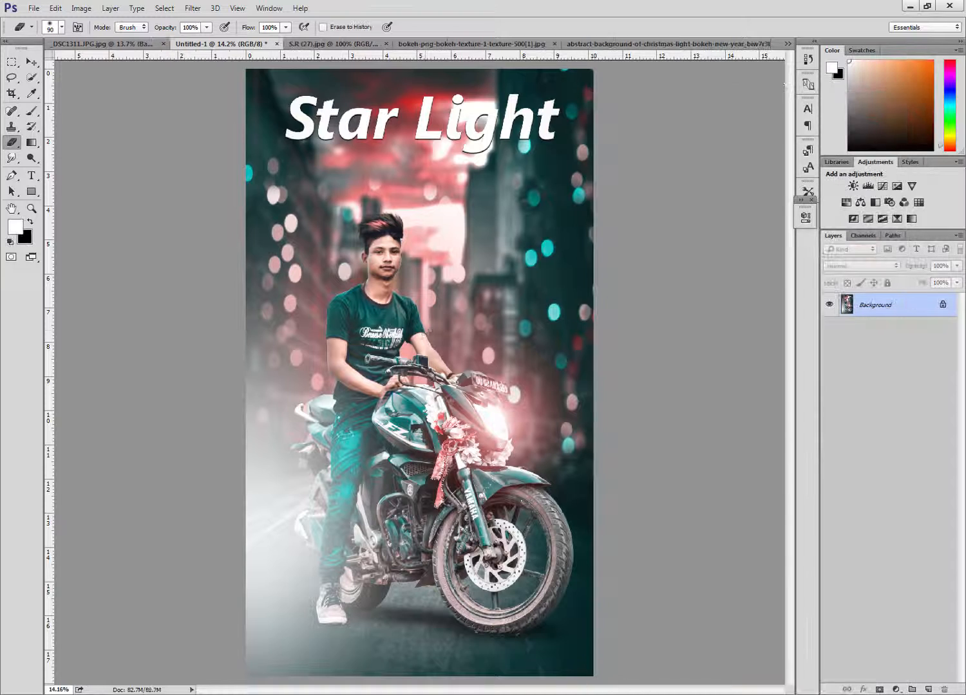
- Open the Camera Raw Filter on the flattened image and raise the Oranges luminance to +16
{"action": "left_click", "coordinate": [193, 8]}
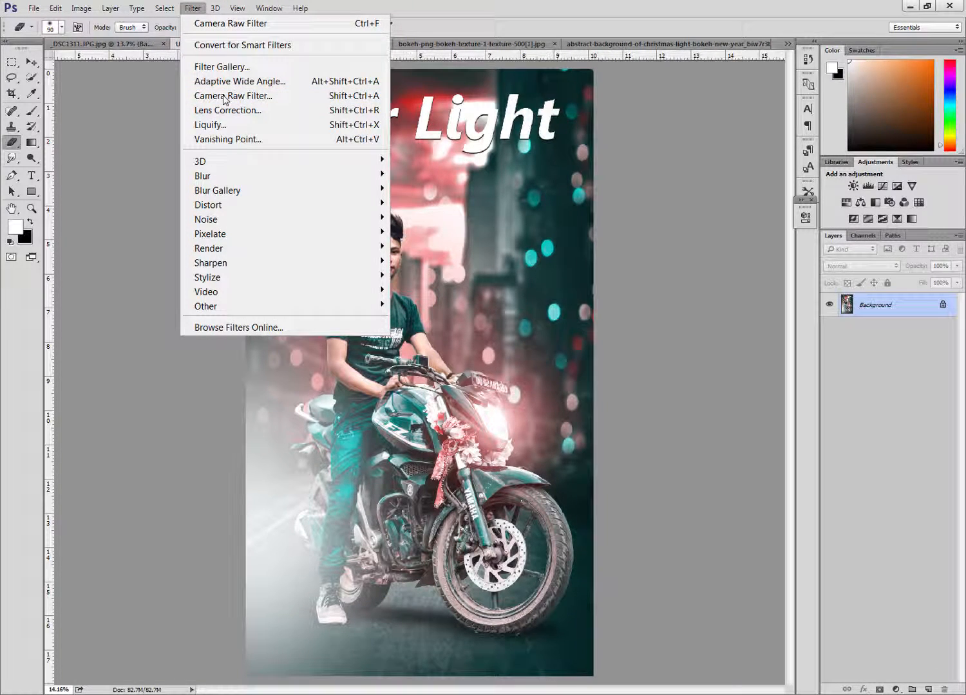
{"action": "left_click", "coordinate": [224, 96]}
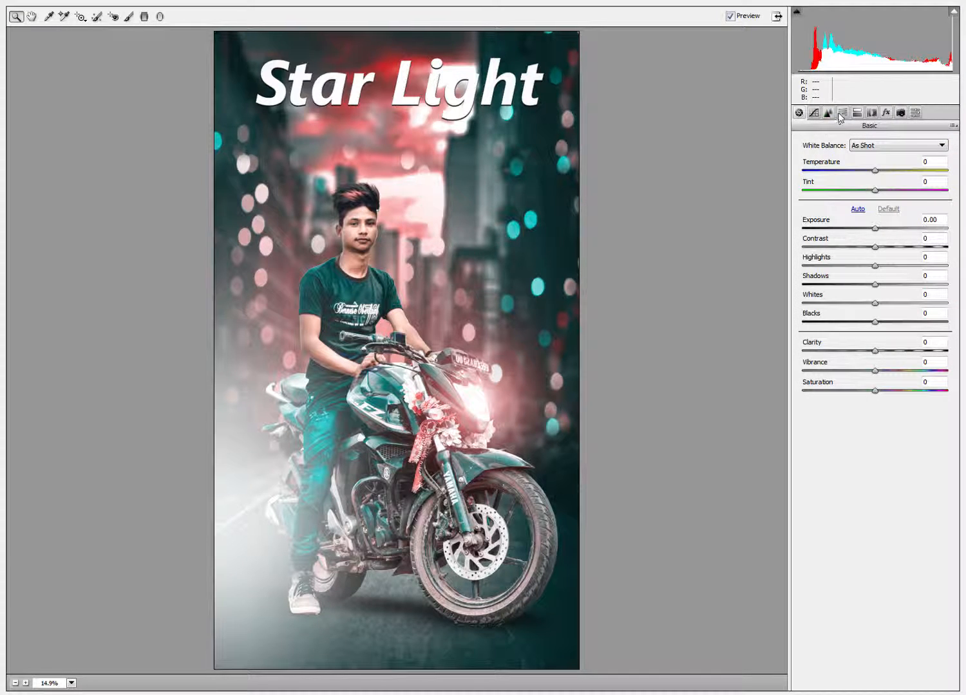
{"action": "left_click", "coordinate": [841, 114]}
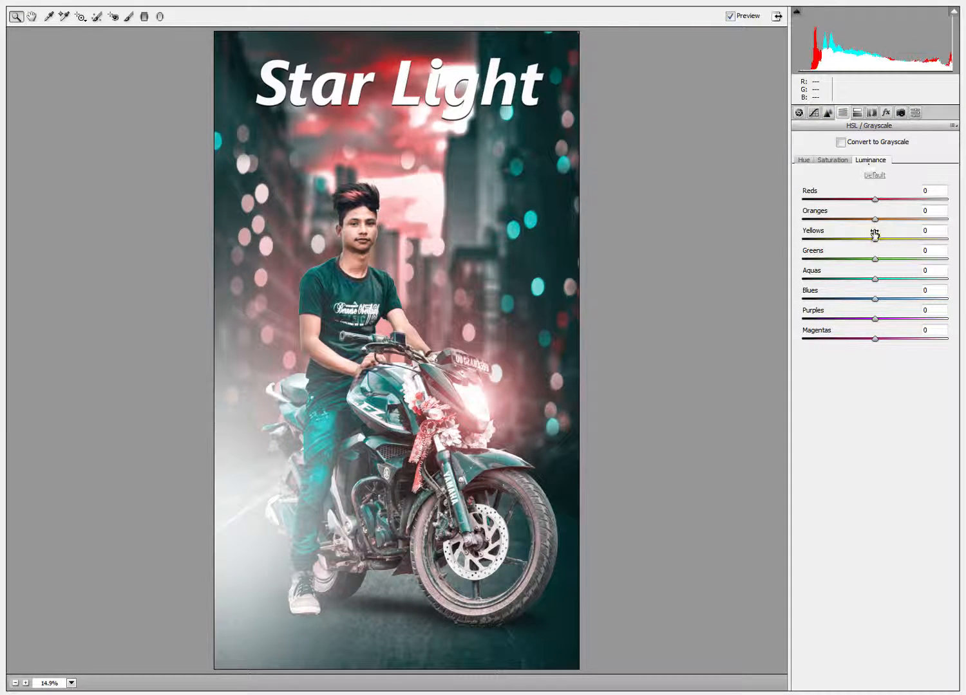
{"action": "left_click_drag", "start_coordinate": [887, 220], "coordinate": [893, 223]}
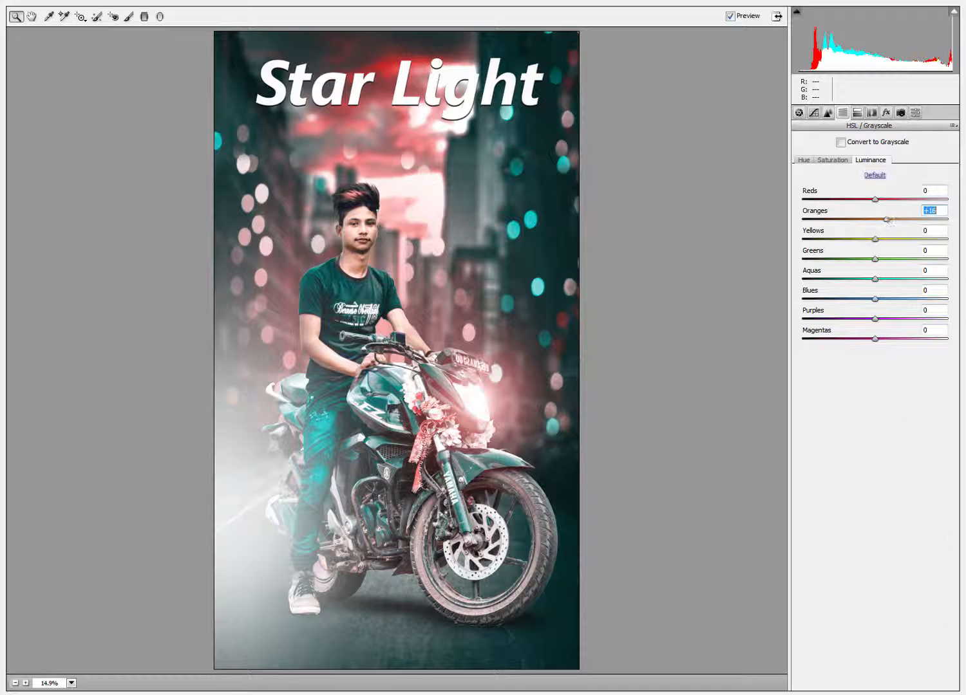
{"action": "left_click", "coordinate": [804, 160]}
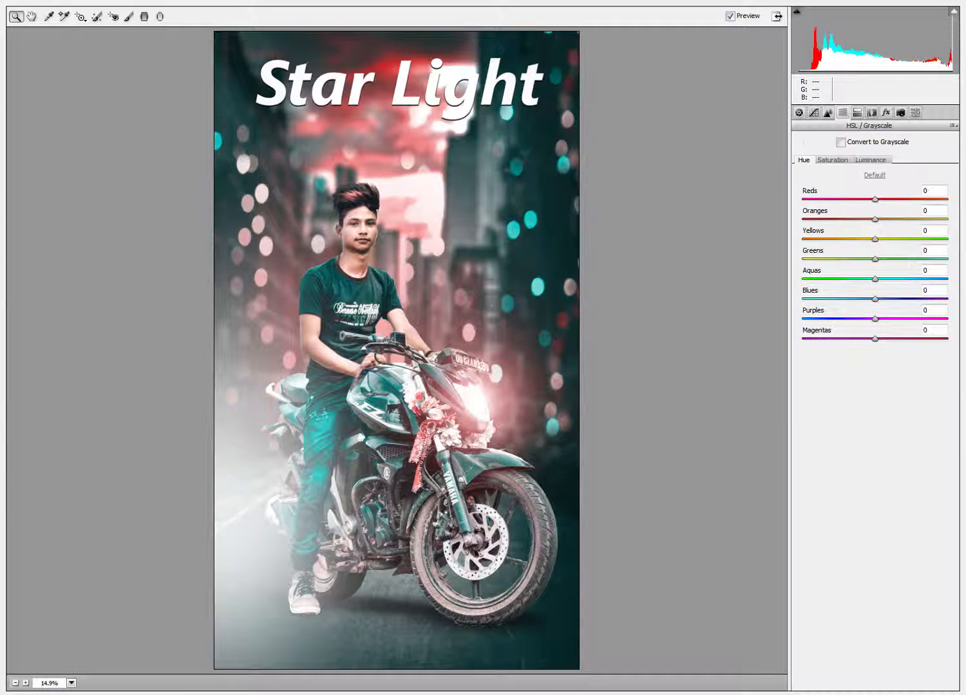
- Set Whites to -6, Blacks to -26 and Temperature to -8 in the basic adjustments, and apply the Camera Raw Filter
{"action": "left_click", "coordinate": [799, 114]}
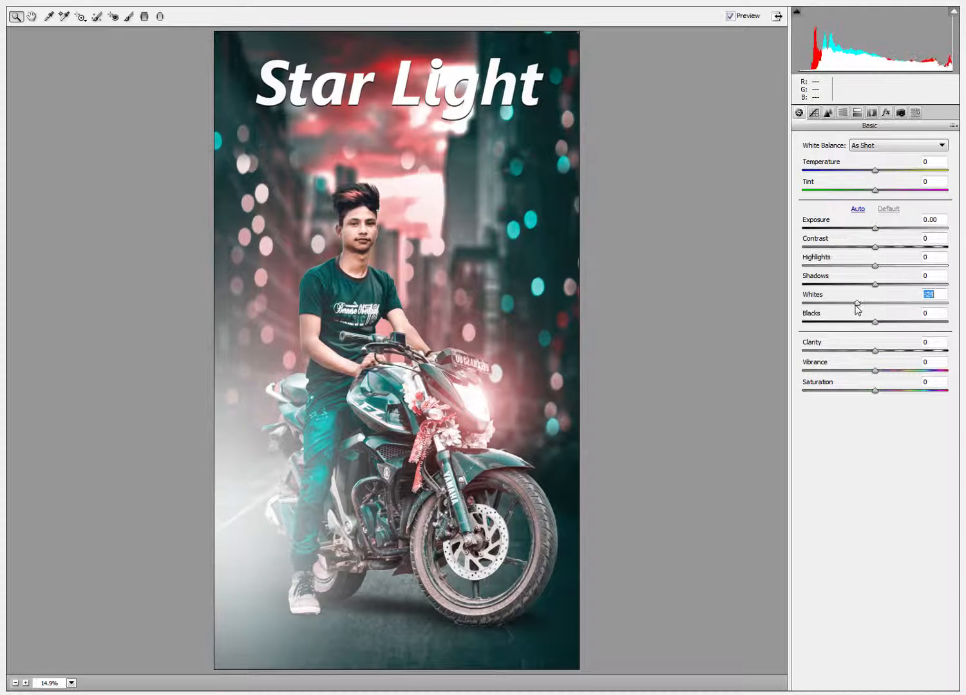
{"action": "left_click_drag", "start_coordinate": [855, 306], "coordinate": [858, 336]}
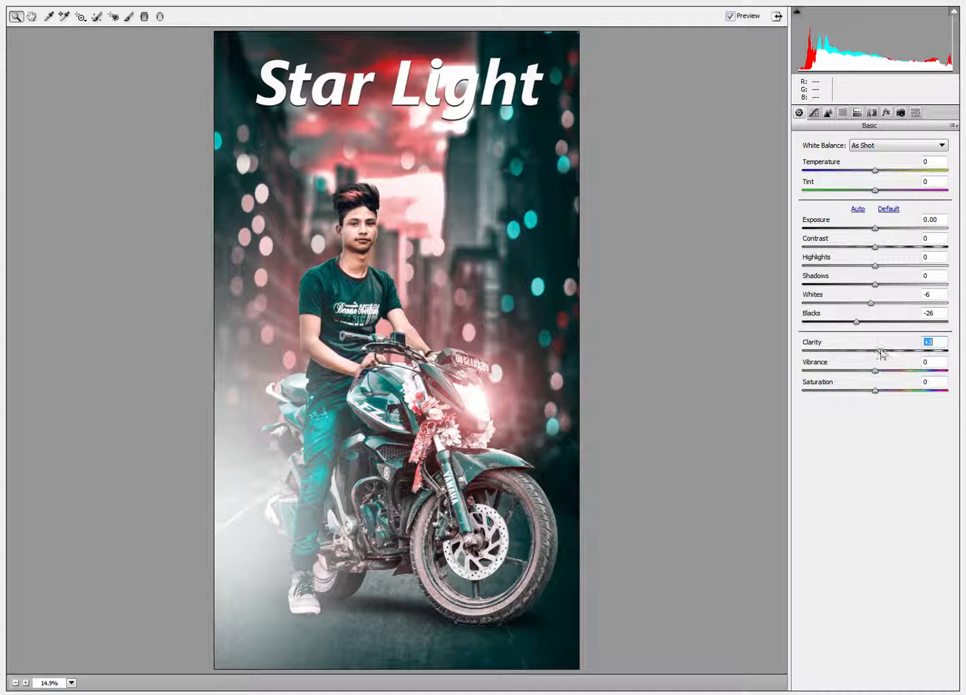
{"action": "mouse_move", "coordinate": [871, 170]}
{"action": "left_mouse_down"}
{"action": "mouse_move", "coordinate": [851, 179]}
{"action": "mouse_move", "coordinate": [874, 178]}
{"action": "left_mouse_up"}
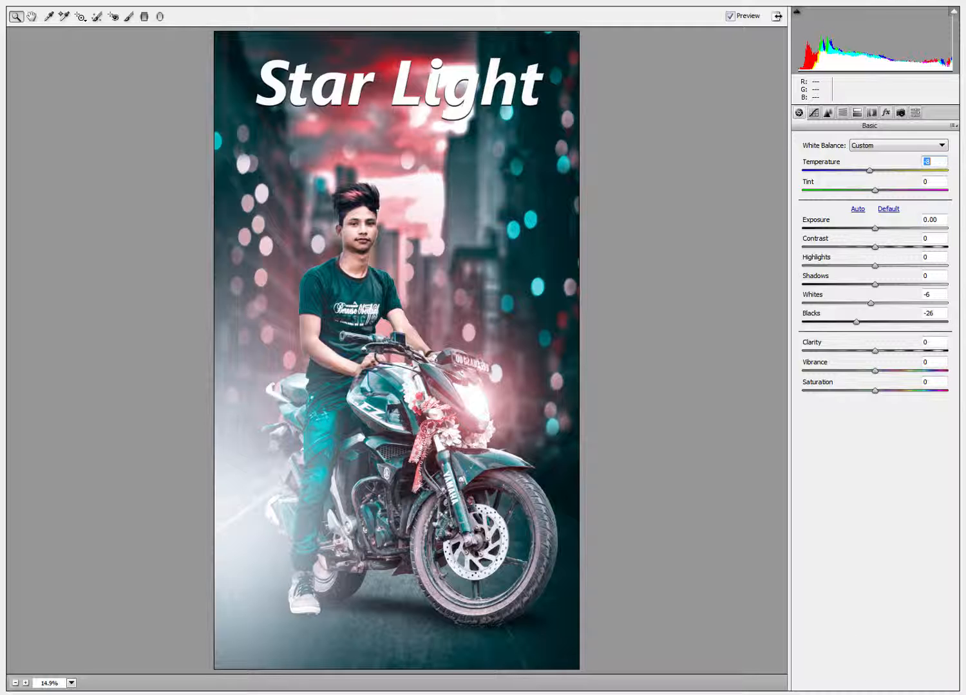
{"action": "key", "text": "Return"}
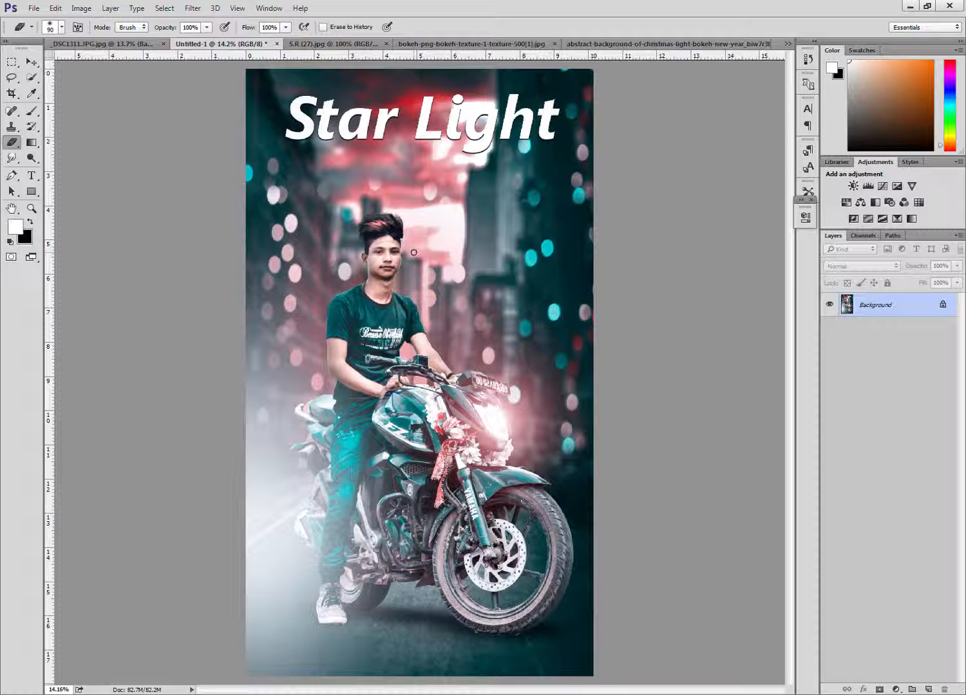
- Save the image as a JPEG named "Untitled-1 4545" in the picture folder at Maximum quality 12, progressive with 3 scans
{"action": "key", "text": "ctrl+shift+s"}
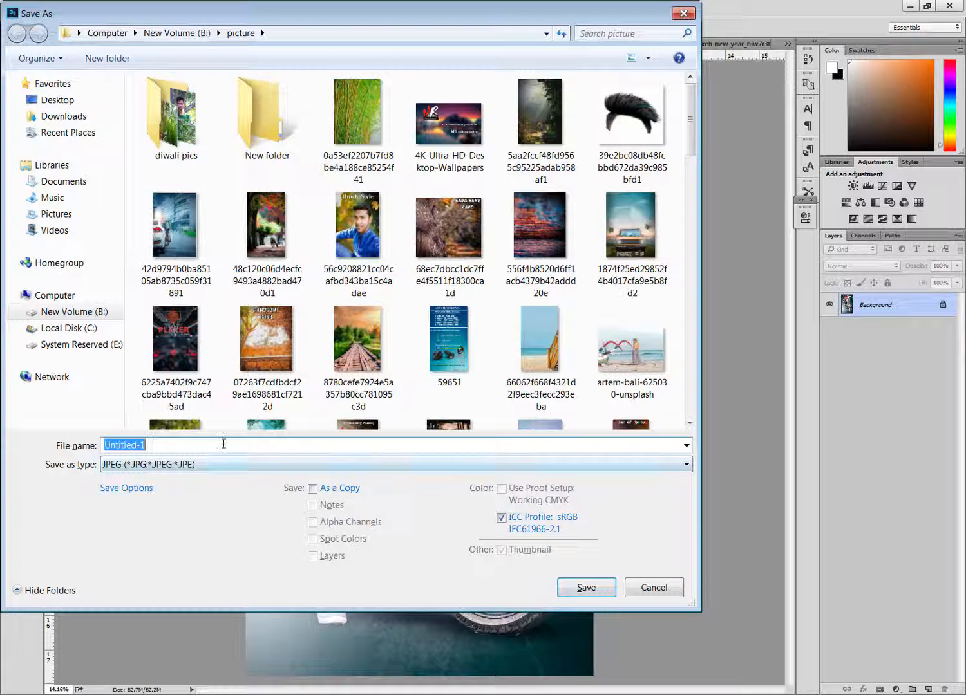
{"action": "left_click", "coordinate": [196, 443]}
{"action": "type", "text": "4545"}
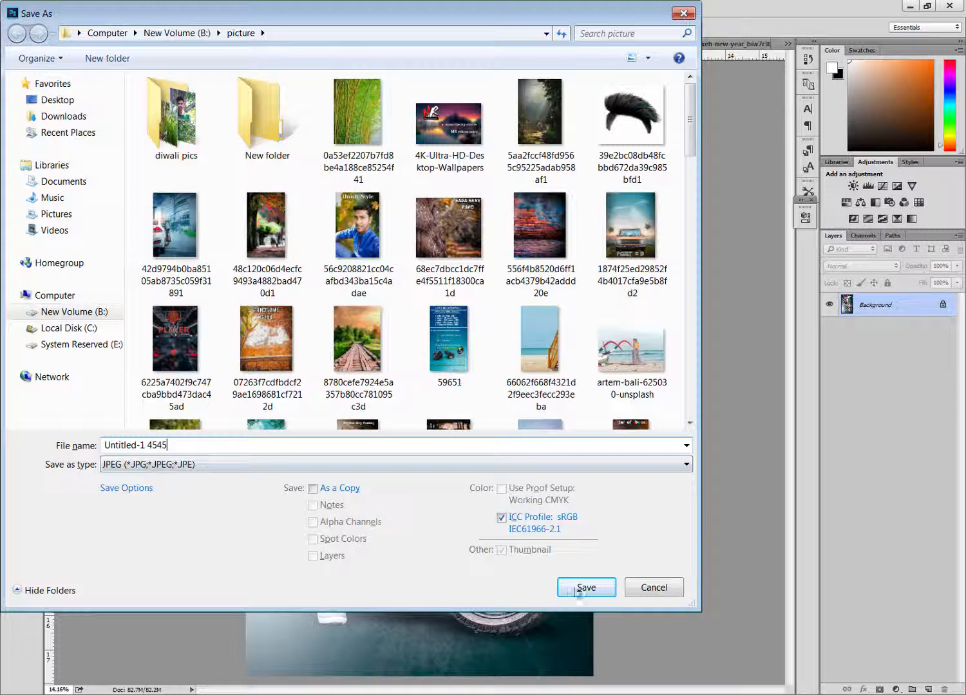
{"action": "left_click", "coordinate": [576, 591]}
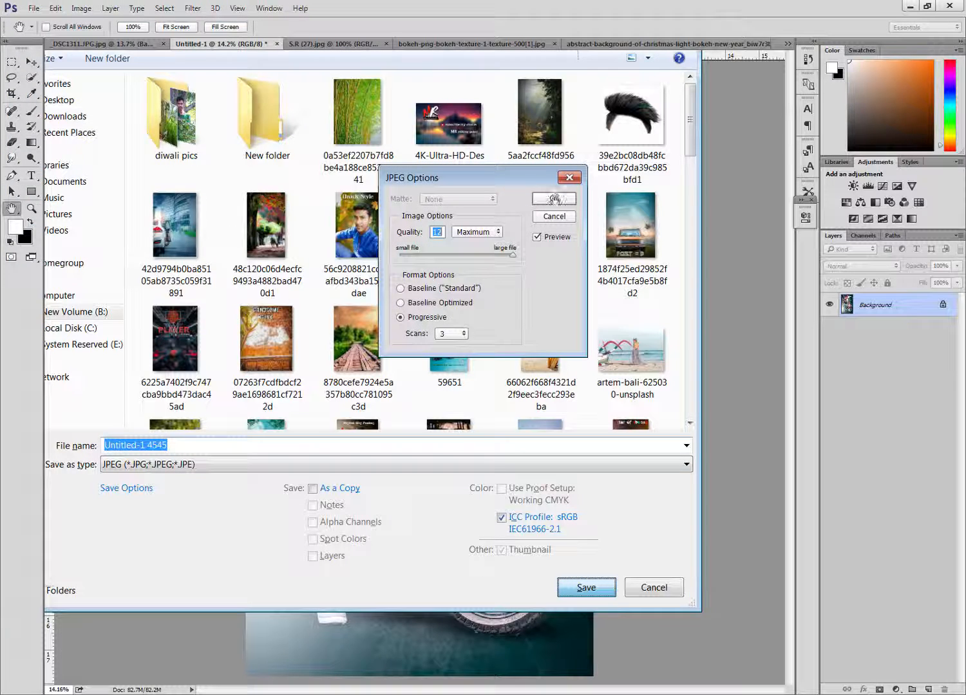
{"action": "left_click", "coordinate": [554, 200]}
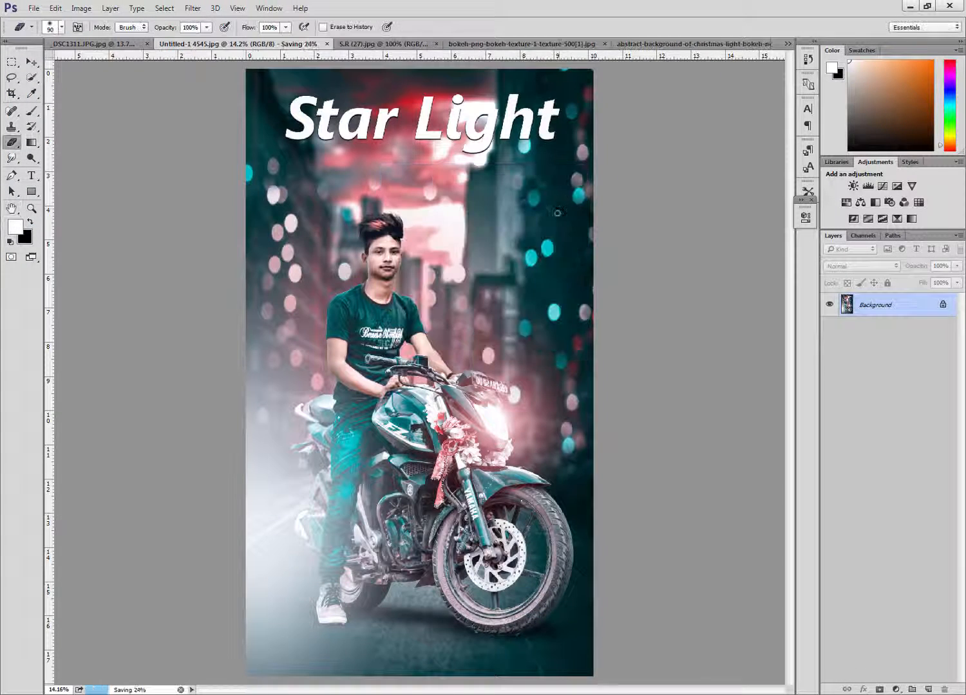